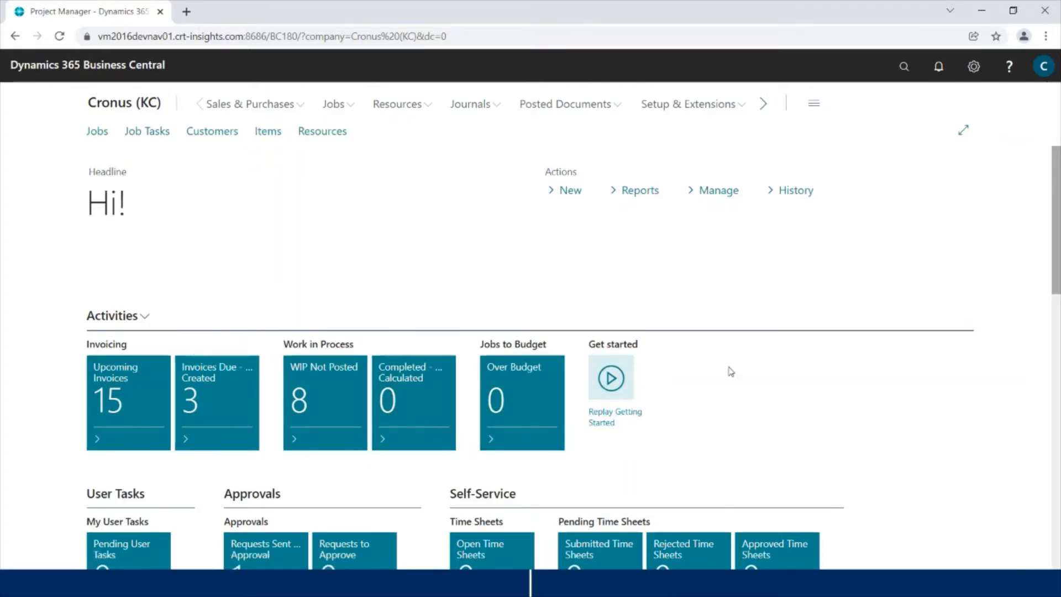
{"action": "scroll", "coordinate": [740, 357], "scroll_direction": "down", "scroll_amount": 4}
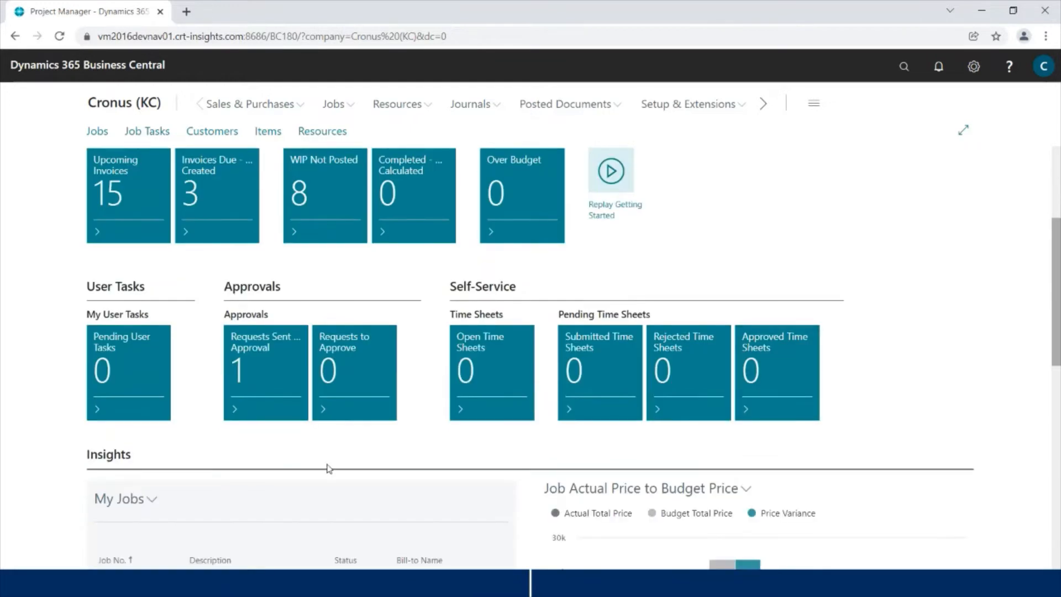
{"action": "scroll", "coordinate": [230, 375], "scroll_direction": "down", "scroll_amount": 1}
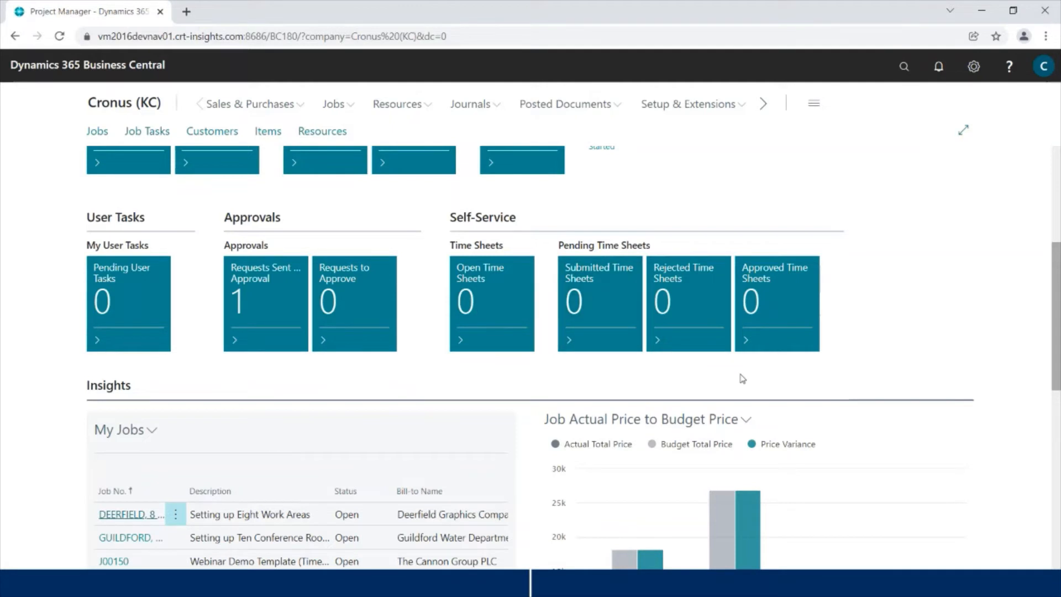
{"action": "scroll", "coordinate": [740, 381], "scroll_direction": "down", "scroll_amount": 2}
{"action": "scroll", "coordinate": [739, 382], "scroll_direction": "down", "scroll_amount": 3}
{"action": "scroll", "coordinate": [691, 381], "scroll_direction": "up", "scroll_amount": 1}
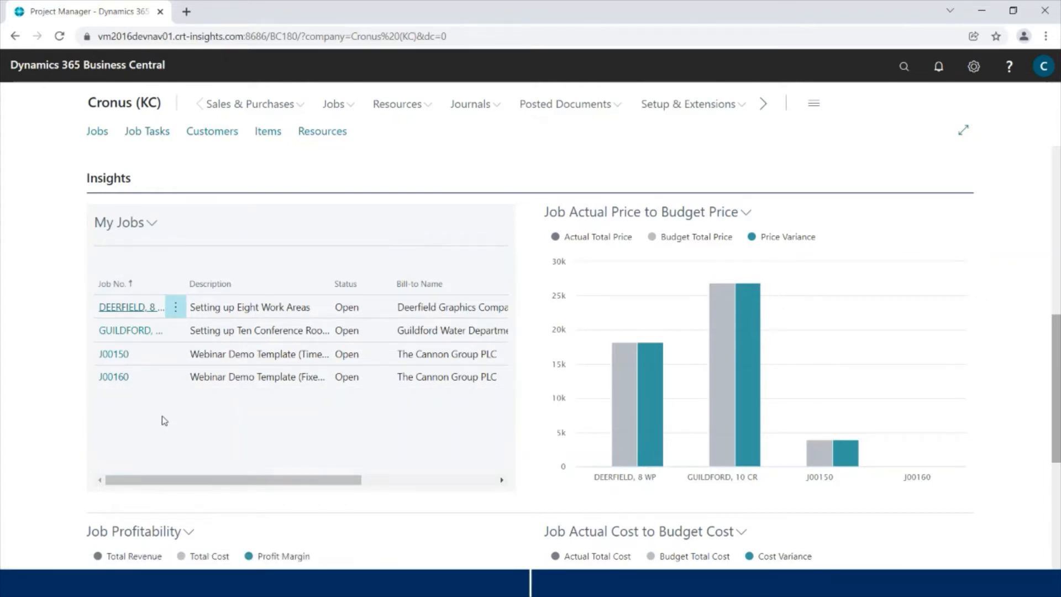
{"action": "scroll", "coordinate": [168, 421], "scroll_direction": "down", "scroll_amount": 1}
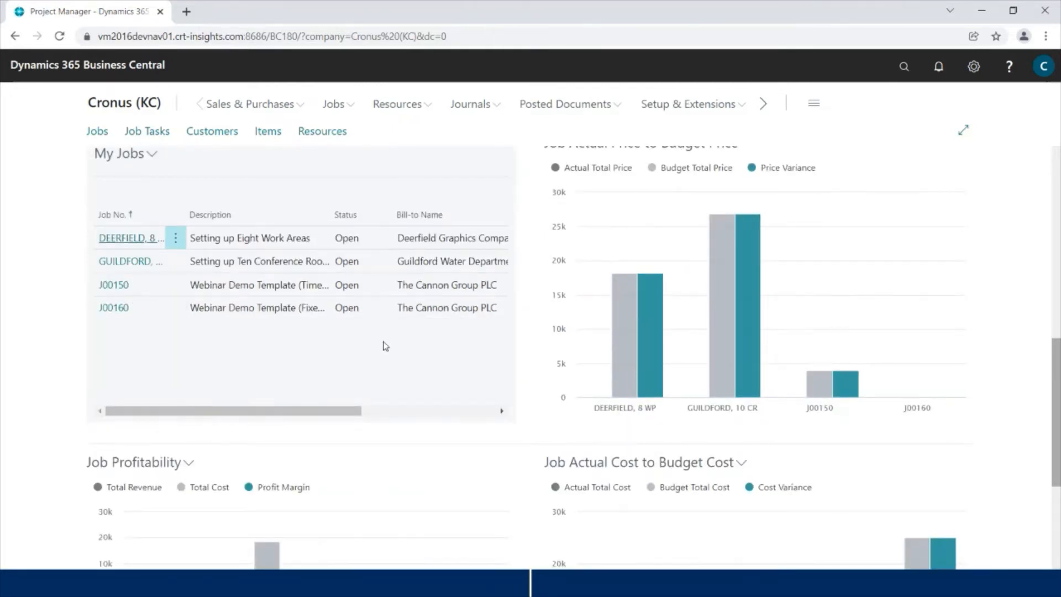
{"action": "scroll", "coordinate": [824, 299], "scroll_direction": "down", "scroll_amount": 2}
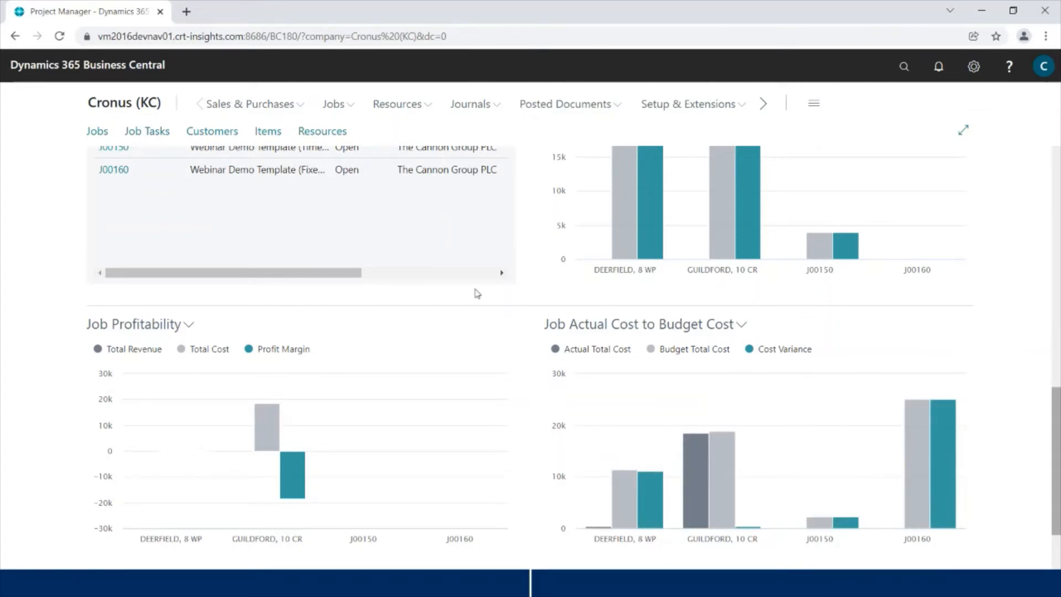
{"action": "scroll", "coordinate": [477, 293], "scroll_direction": "down", "scroll_amount": 1}
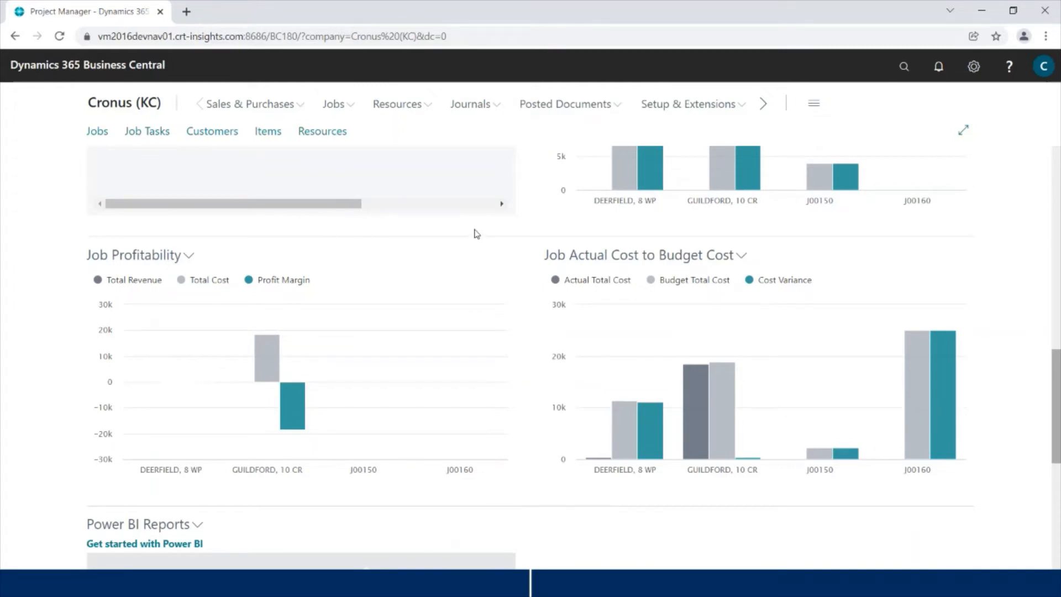
{"action": "scroll", "coordinate": [516, 304], "scroll_direction": "down", "scroll_amount": 5}
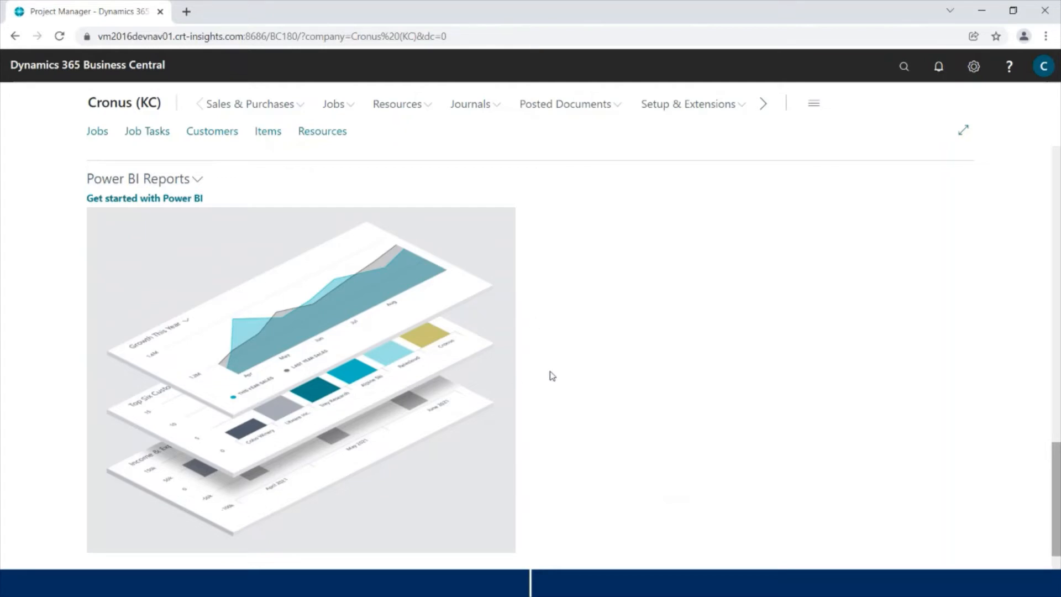
{"action": "scroll", "coordinate": [570, 379], "scroll_direction": "up", "scroll_amount": 10}
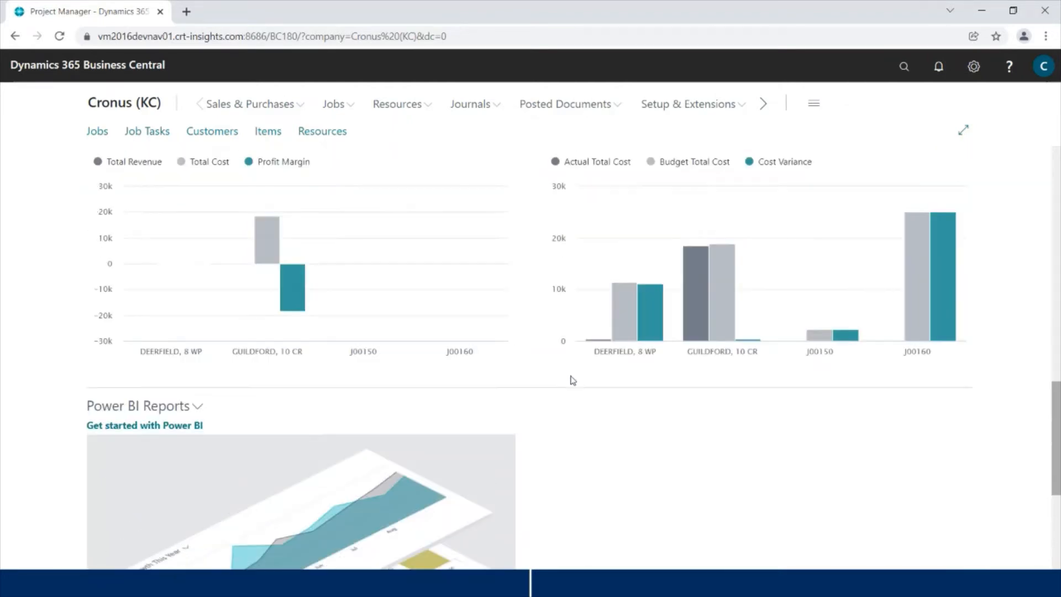
{"action": "scroll", "coordinate": [572, 380], "scroll_direction": "up", "scroll_amount": 10}
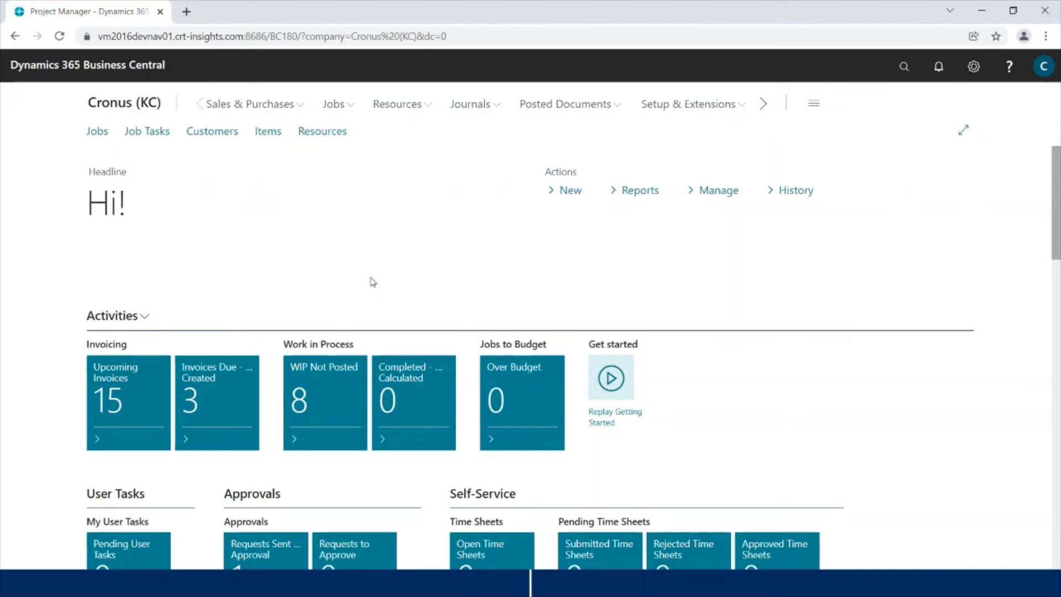
Step: Search 'job' in Tell Me and launch the Create New Job wizard
{"action": "left_click", "coordinate": [103, 134]}
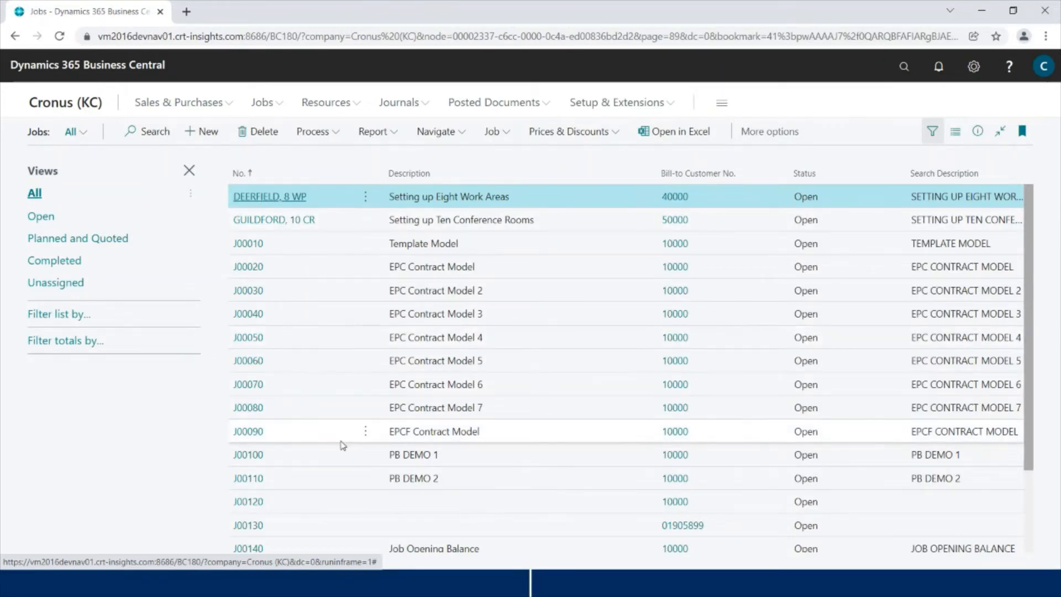
{"action": "left_click", "coordinate": [68, 107]}
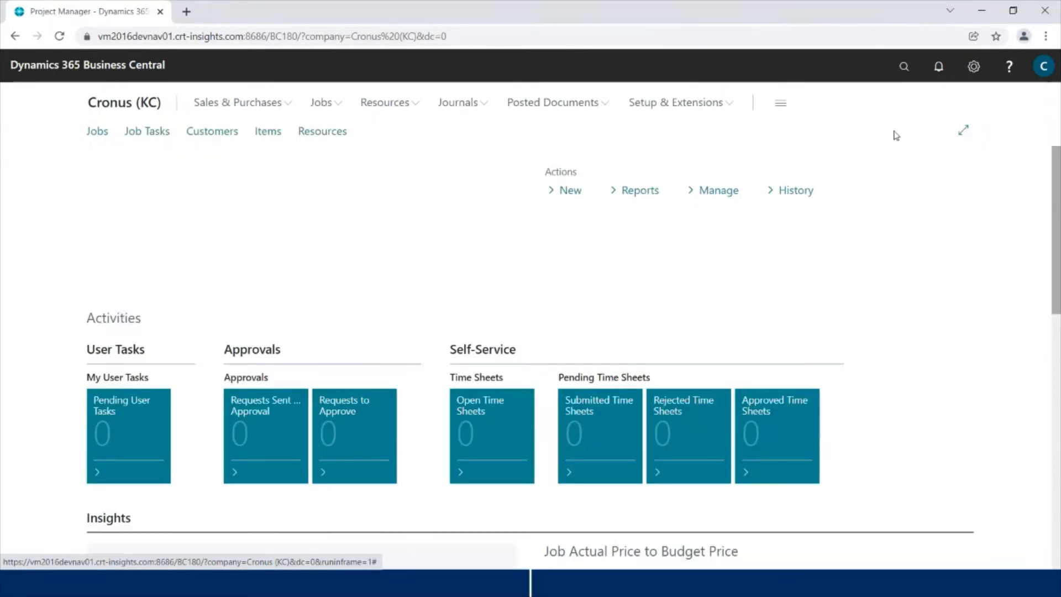
{"action": "left_click", "coordinate": [903, 67]}
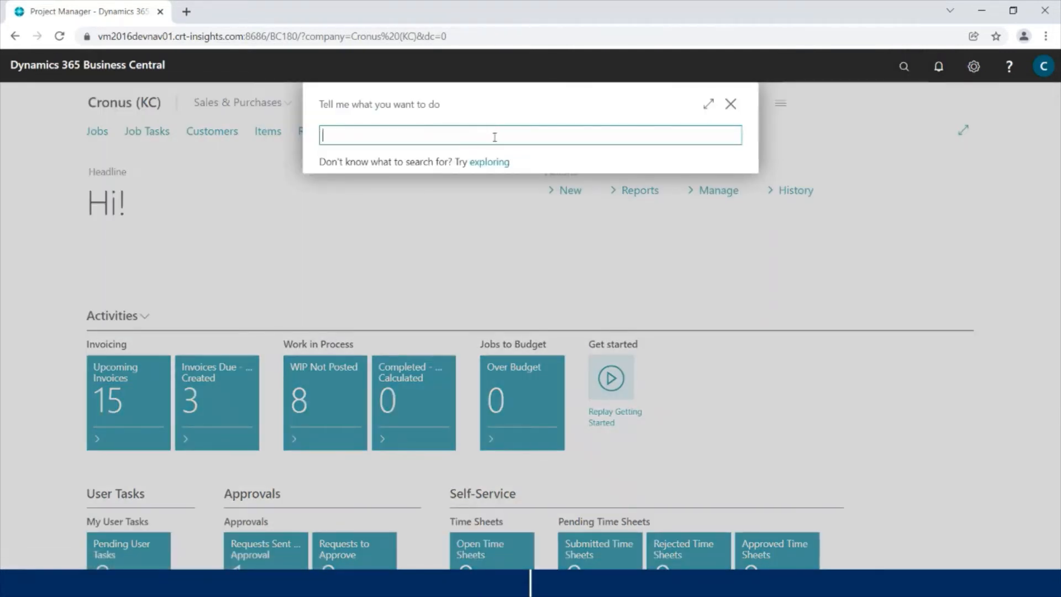
{"action": "type", "text": "job"}
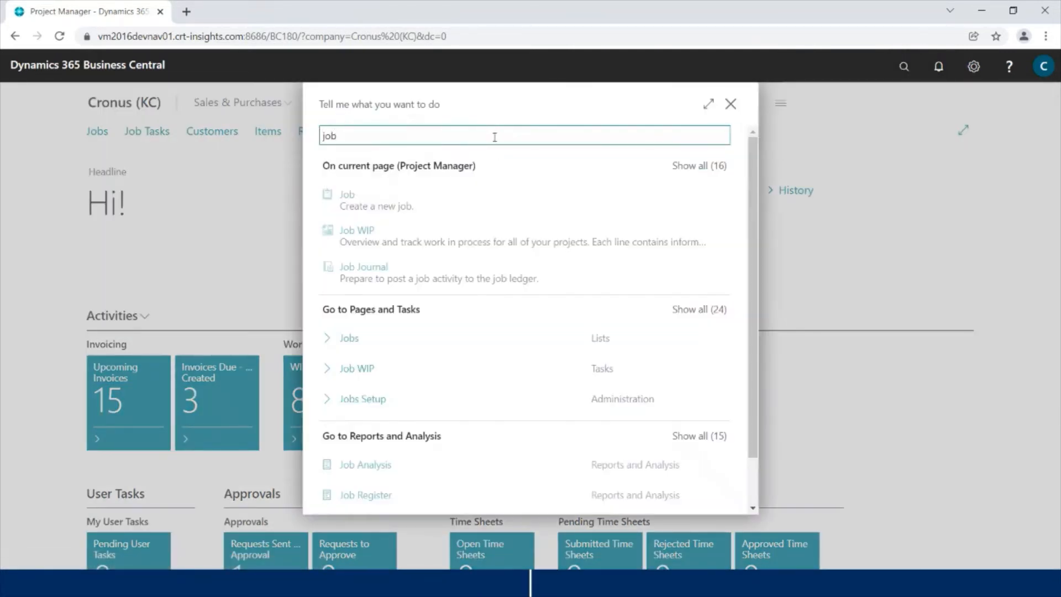
{"action": "left_click", "coordinate": [366, 200]}
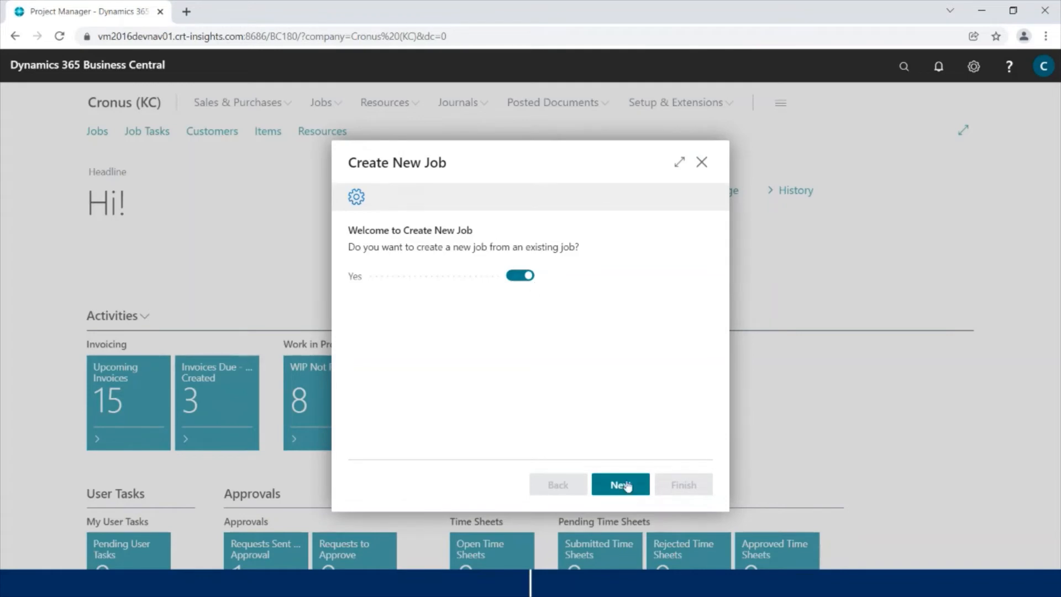
Step: Set Bill-to Customer No. 10000, The Cannon Group PLC, for new job J00190 and continue
{"action": "left_click", "coordinate": [627, 485]}
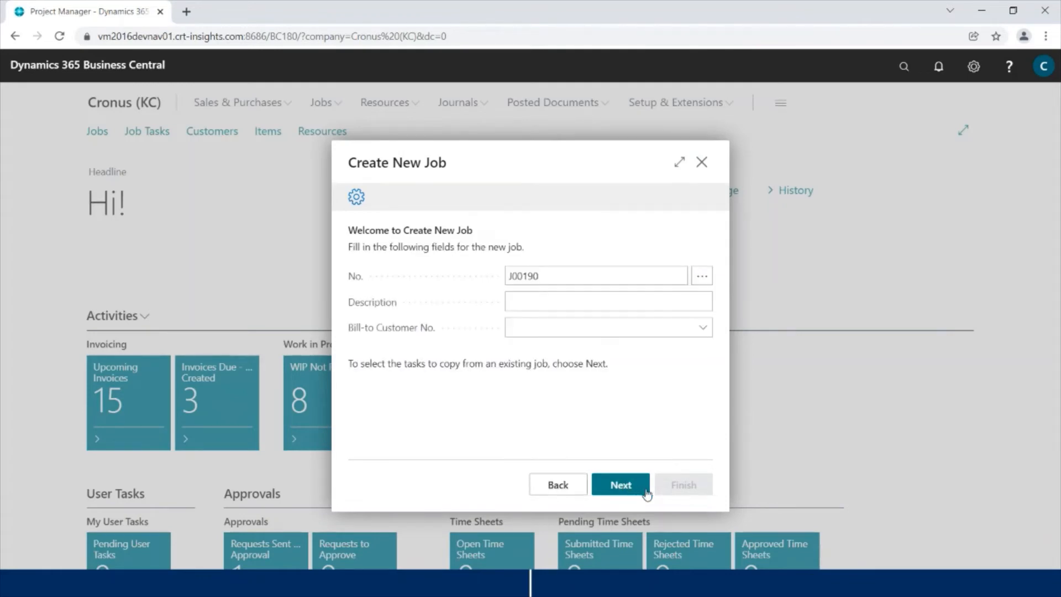
{"action": "left_click", "coordinate": [622, 486]}
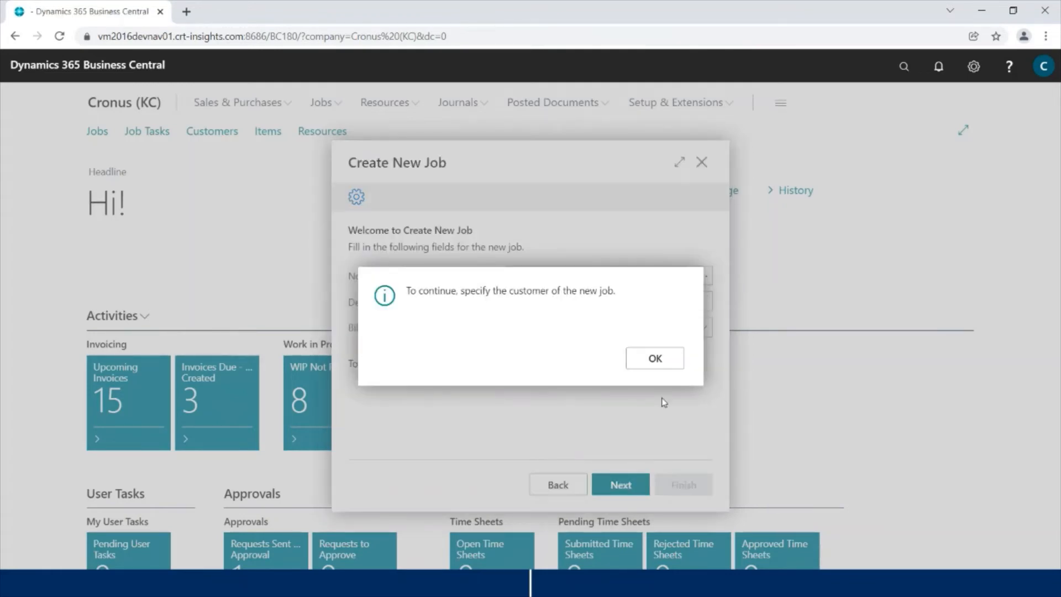
{"action": "left_click", "coordinate": [657, 362]}
{"action": "left_click", "coordinate": [619, 306]}
{"action": "left_click", "coordinate": [625, 327]}
{"action": "left_click", "coordinate": [703, 327]}
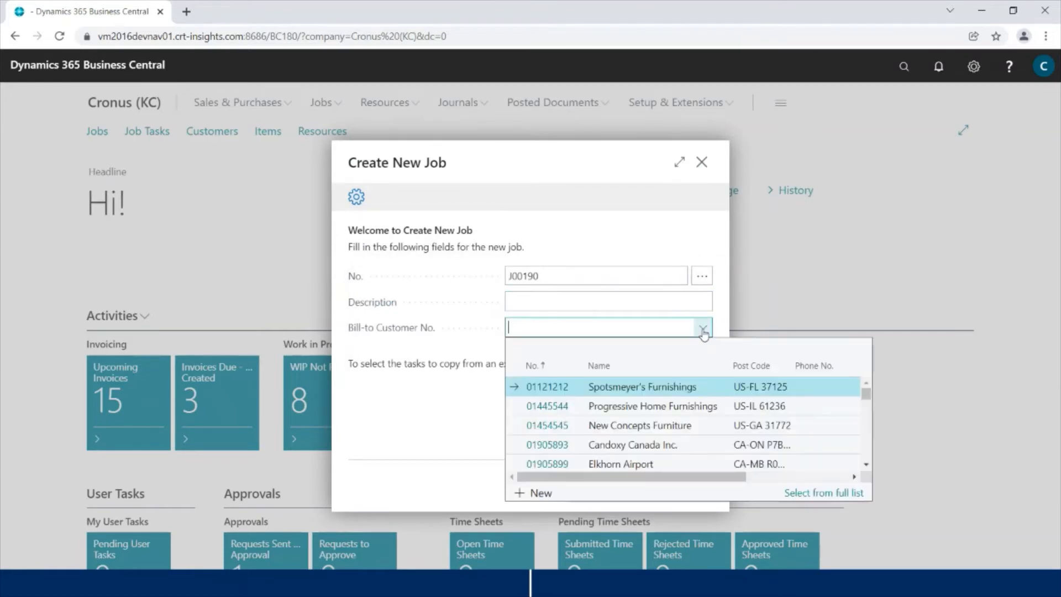
{"action": "scroll", "coordinate": [611, 436], "scroll_direction": "down", "scroll_amount": 2}
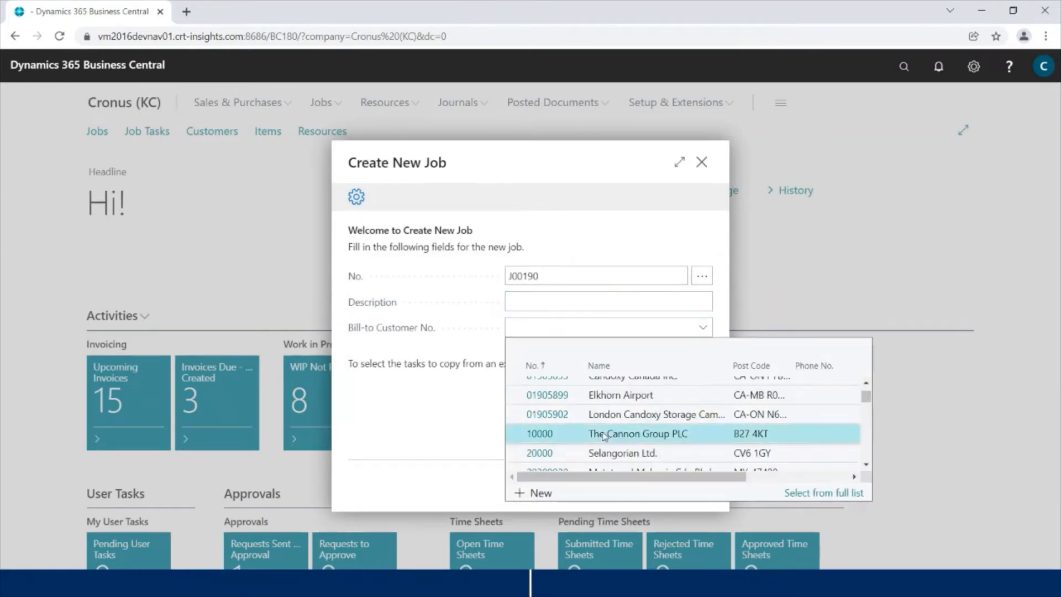
{"action": "left_click", "coordinate": [608, 435]}
{"action": "left_click", "coordinate": [647, 491]}
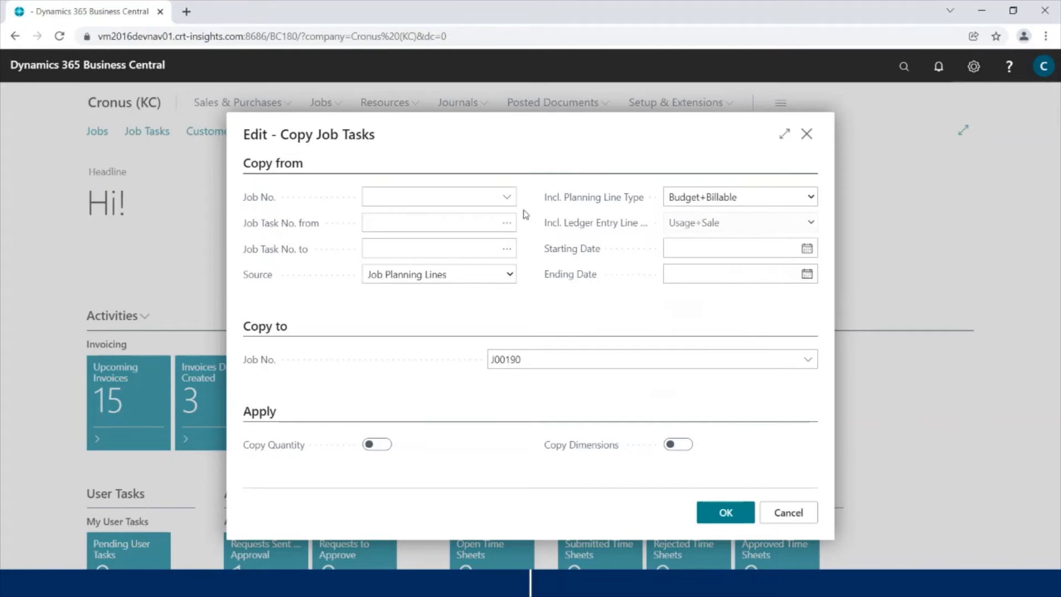
Step: Choose job J00150 as the source, copying tasks 1000 through 2000
{"action": "left_click", "coordinate": [506, 196]}
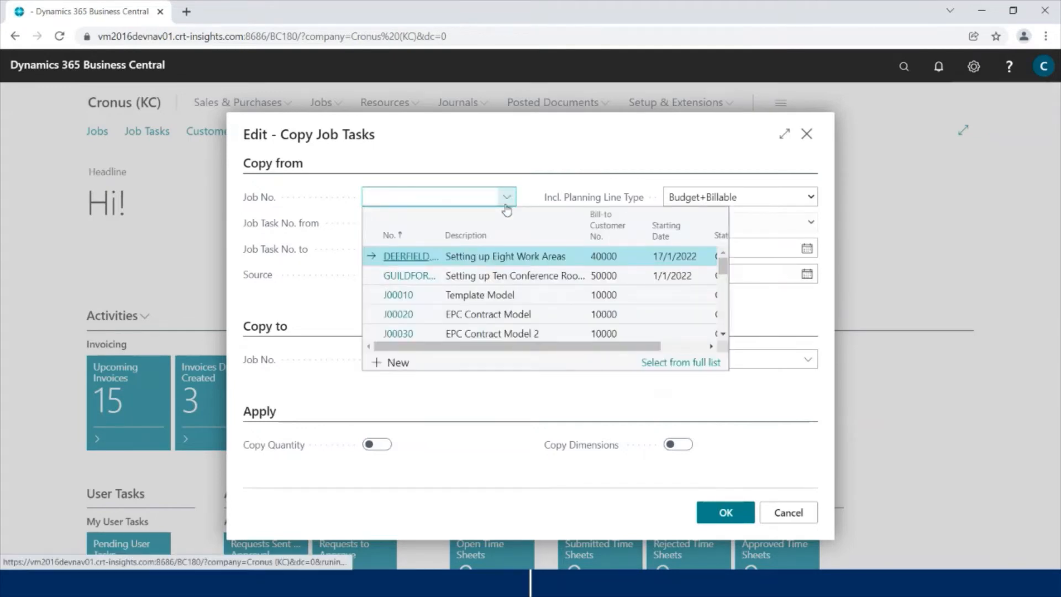
{"action": "scroll", "coordinate": [486, 290], "scroll_direction": "down", "scroll_amount": 6}
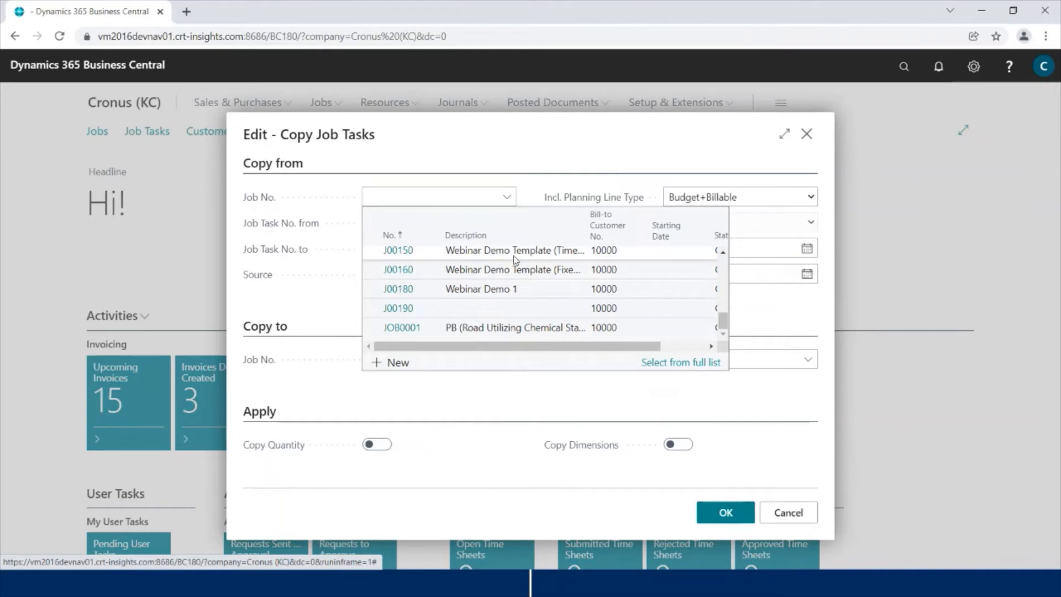
{"action": "left_click", "coordinate": [514, 256]}
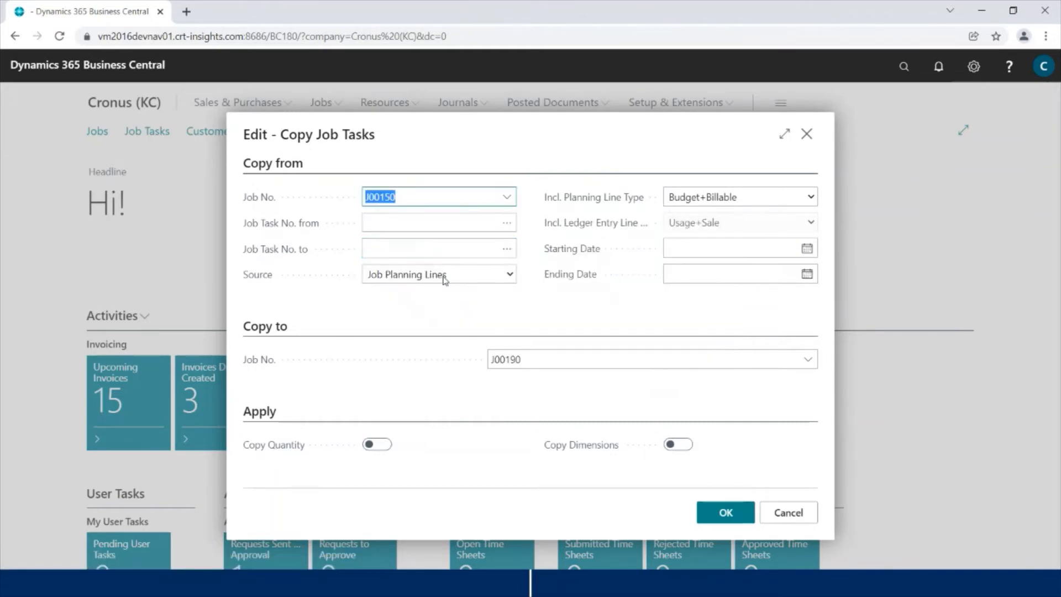
{"action": "left_click", "coordinate": [435, 223]}
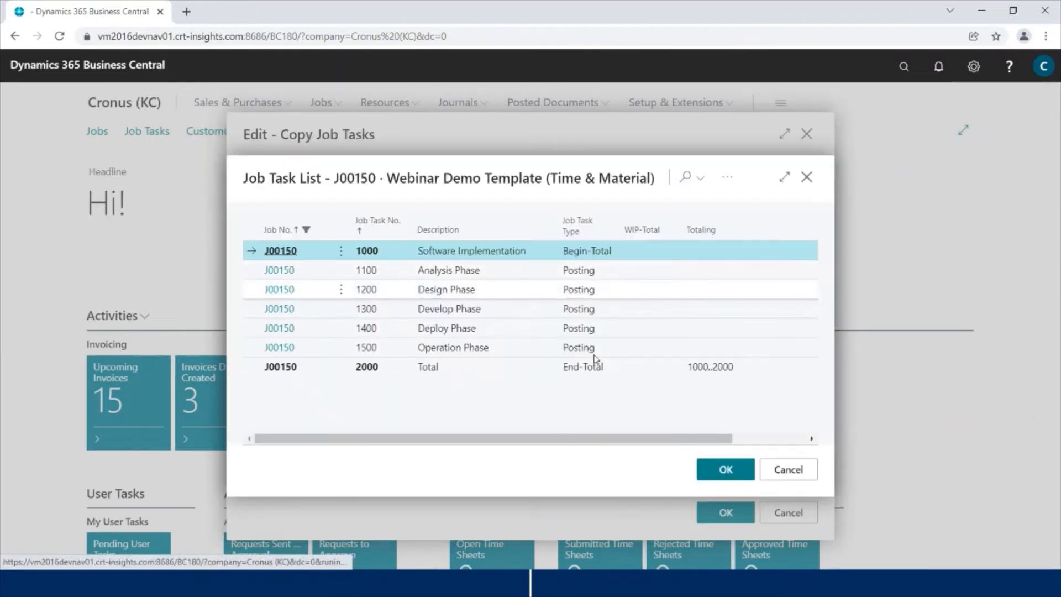
{"action": "left_click", "coordinate": [725, 470]}
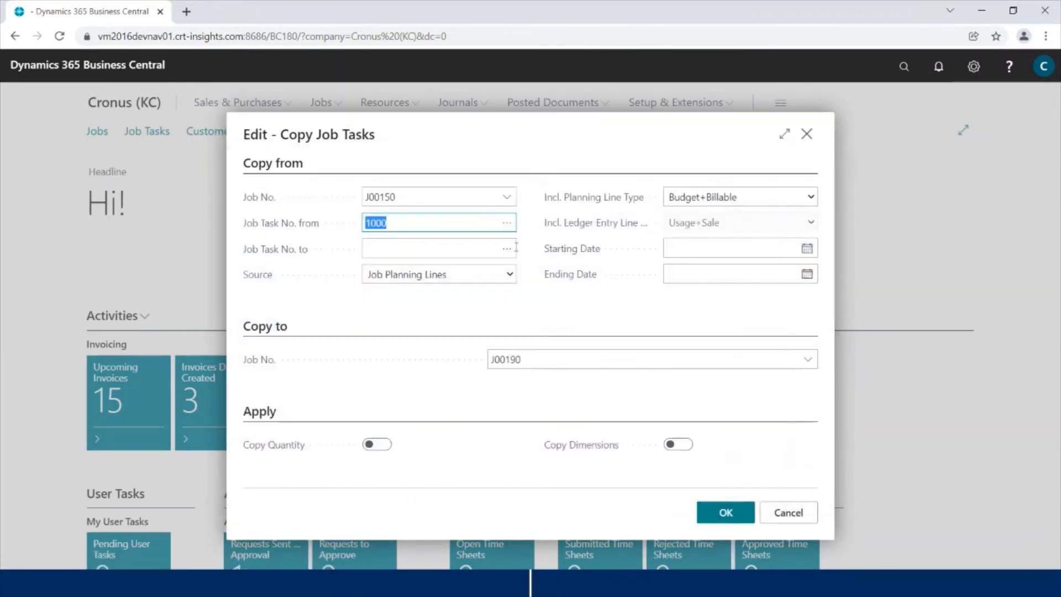
{"action": "left_click", "coordinate": [504, 247]}
{"action": "left_click", "coordinate": [403, 367]}
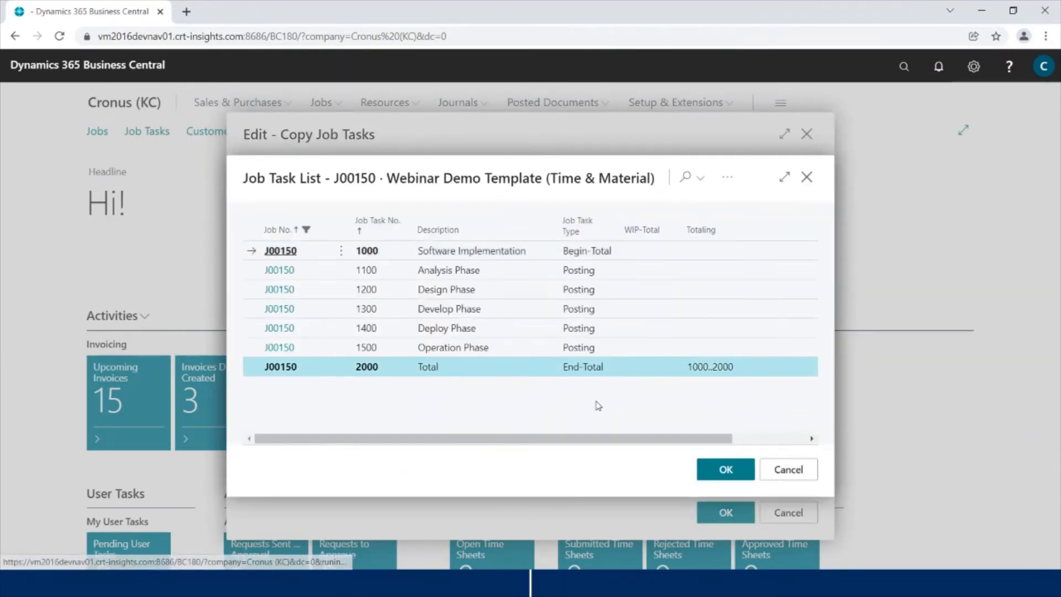
{"action": "left_click", "coordinate": [725, 470]}
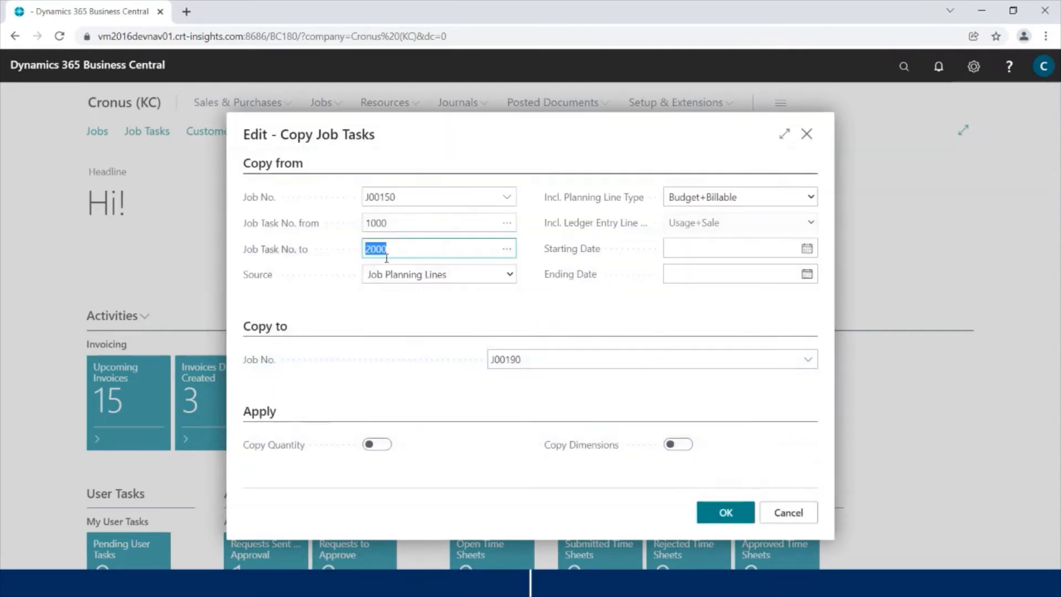
Step: Enable Copy Quantity and Copy Dimensions, copy the tasks, and finish the wizard
{"action": "left_click", "coordinate": [377, 446]}
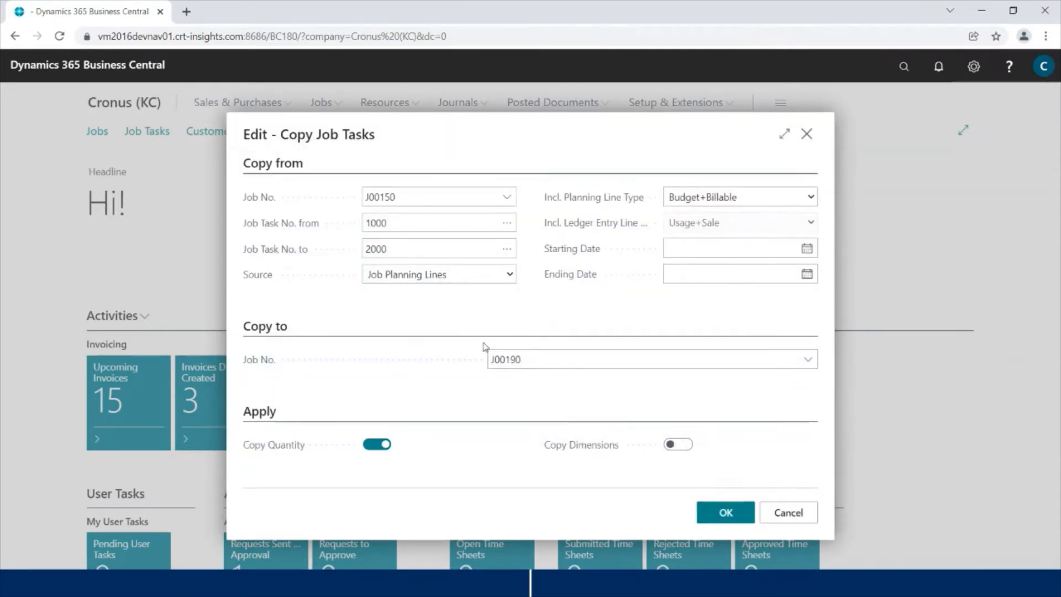
{"action": "left_click", "coordinate": [679, 446]}
{"action": "left_click", "coordinate": [718, 514]}
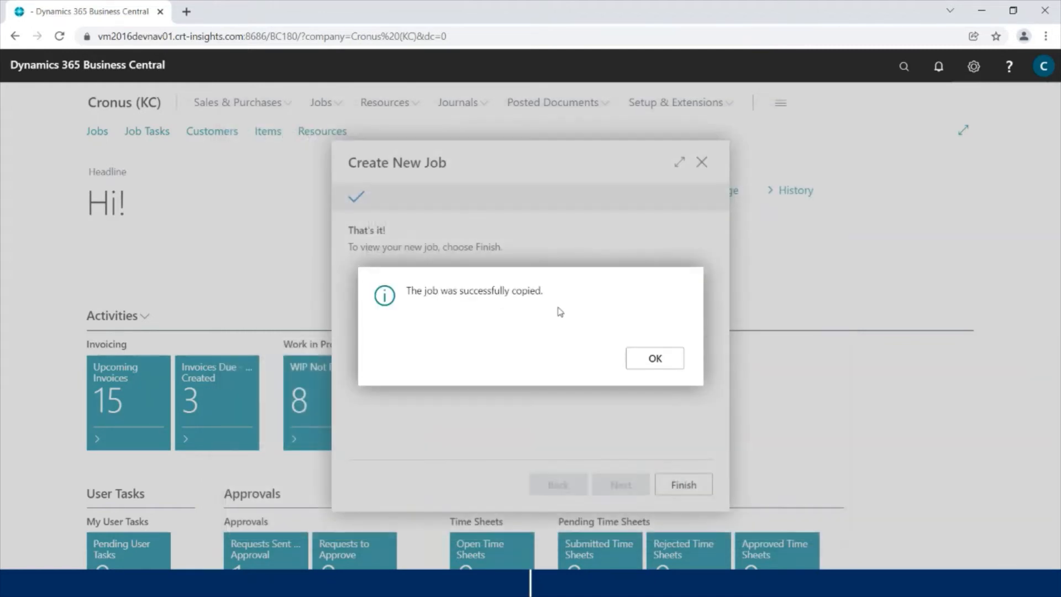
{"action": "left_click", "coordinate": [655, 360]}
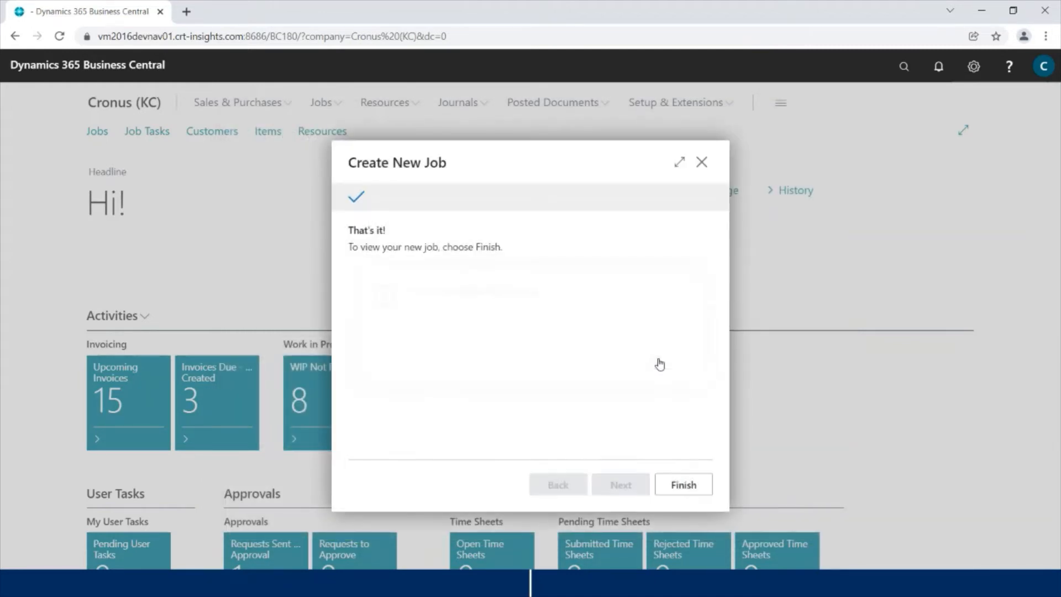
{"action": "left_click", "coordinate": [681, 488]}
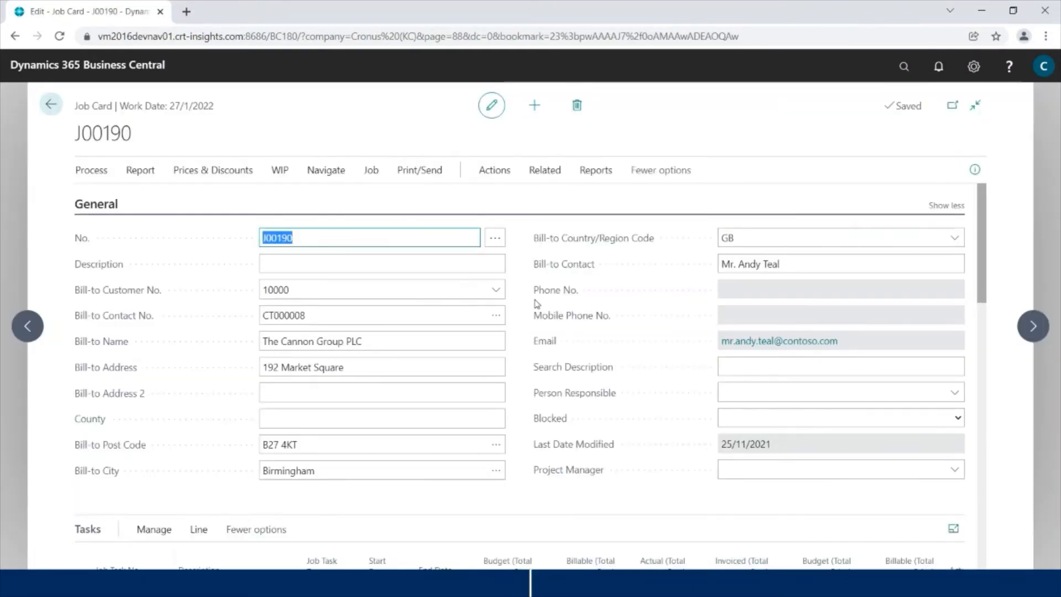
Step: Enter the description 'Webinar New Demo Project' on job J00190
{"action": "scroll", "coordinate": [536, 304], "scroll_direction": "down", "scroll_amount": 5}
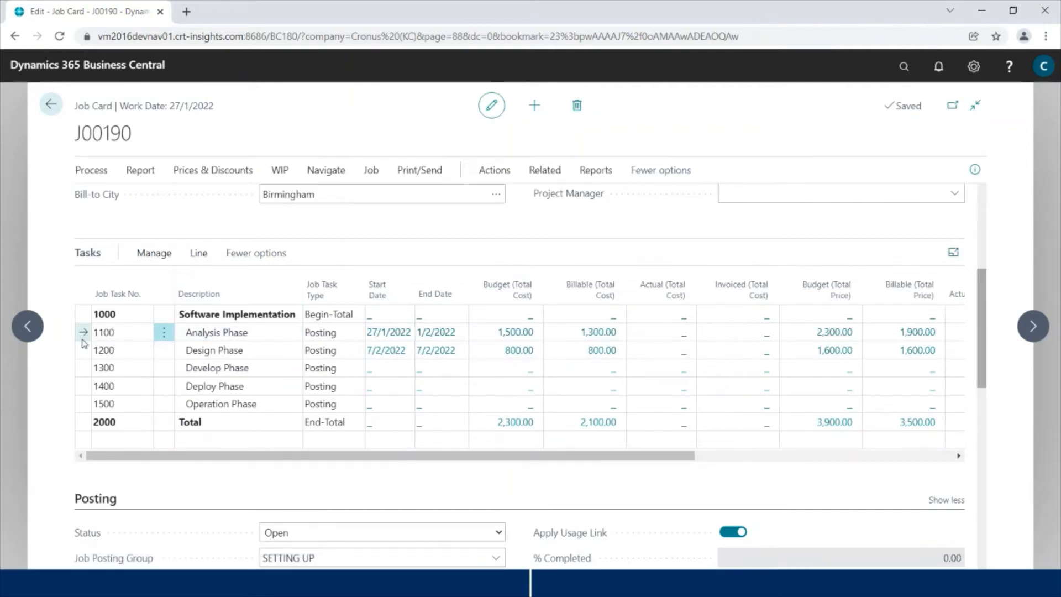
{"action": "scroll", "coordinate": [412, 260], "scroll_direction": "up", "scroll_amount": 5}
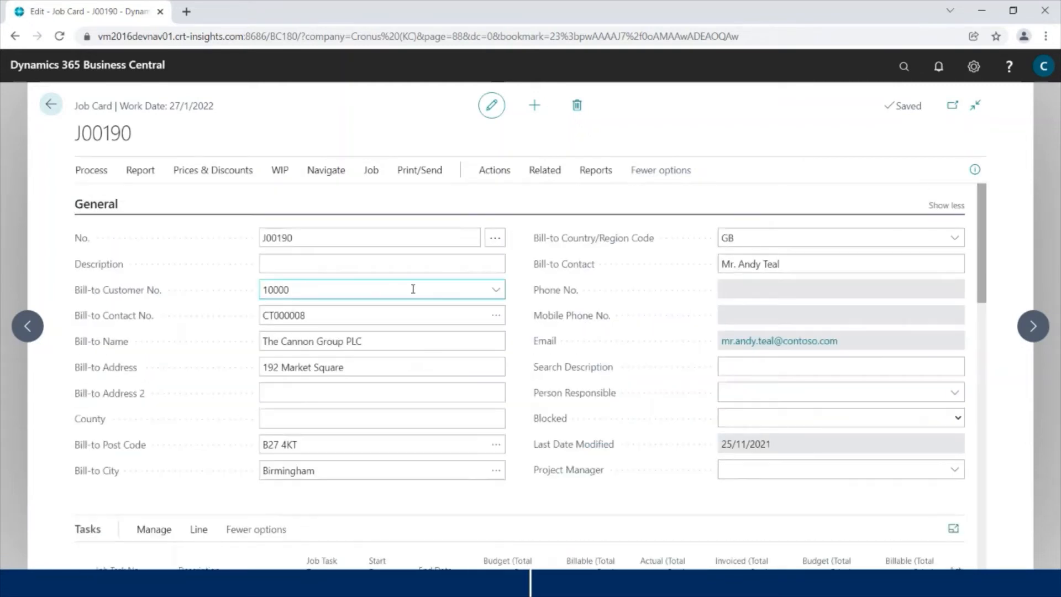
{"action": "left_click", "coordinate": [287, 266]}
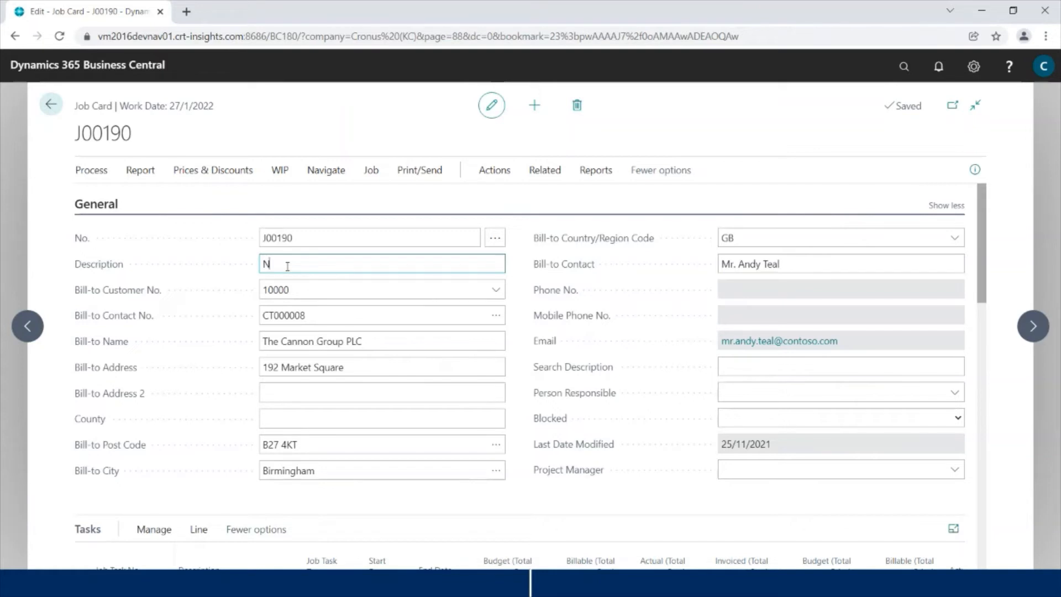
{"action": "type", "text": "Webinar New Demo Project"}
{"action": "scroll", "coordinate": [465, 296], "scroll_direction": "down", "scroll_amount": 1}
{"action": "scroll", "coordinate": [486, 319], "scroll_direction": "up", "scroll_amount": 1}
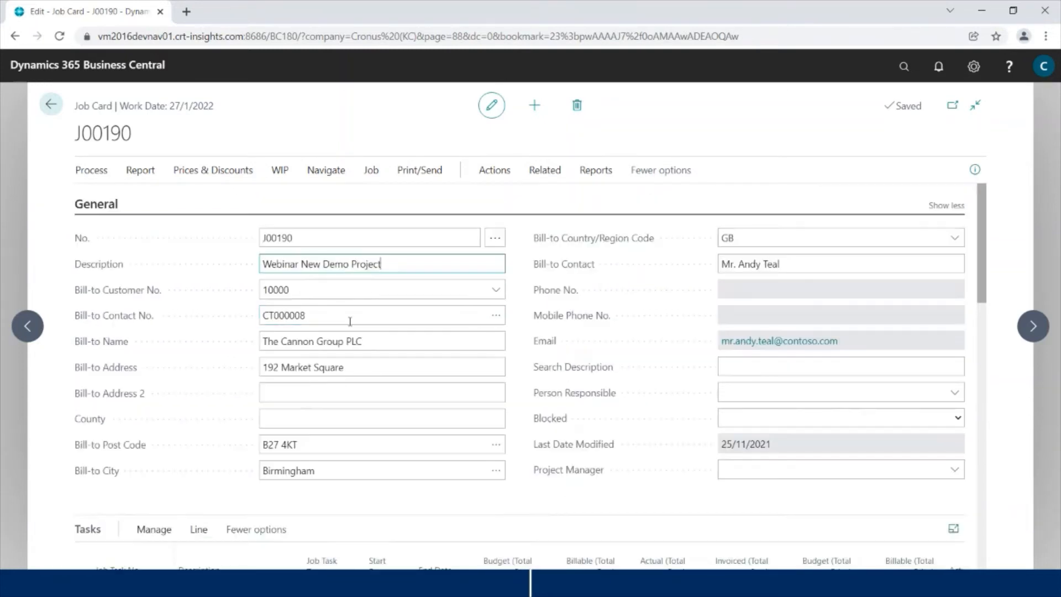
{"action": "left_click", "coordinate": [303, 308]}
Step: Assign a project manager from the user list and select task 1100 Analysis Phase
{"action": "scroll", "coordinate": [479, 308], "scroll_direction": "down", "scroll_amount": 1}
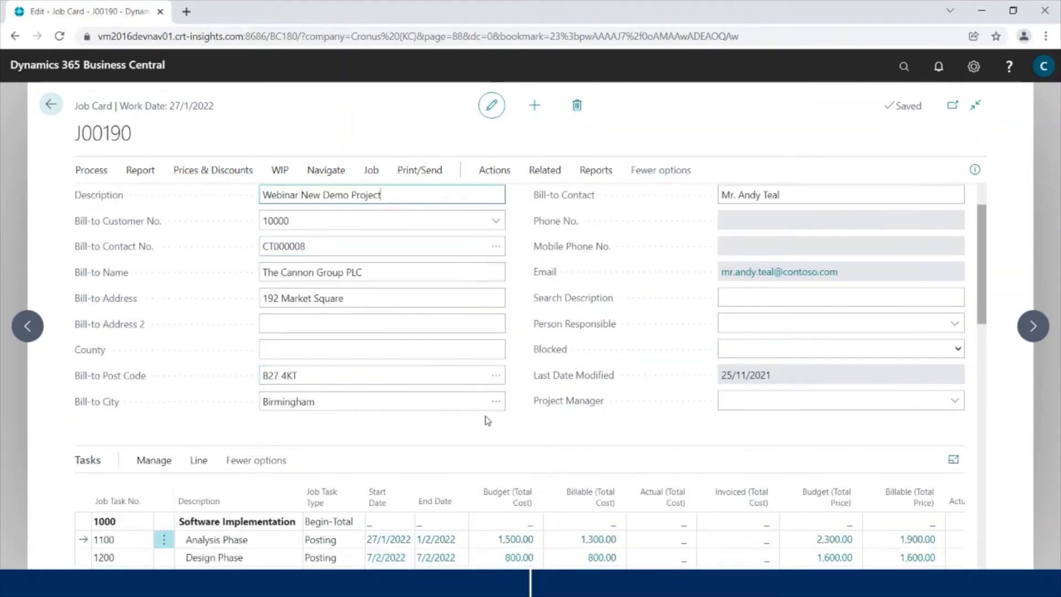
{"action": "left_click", "coordinate": [955, 401]}
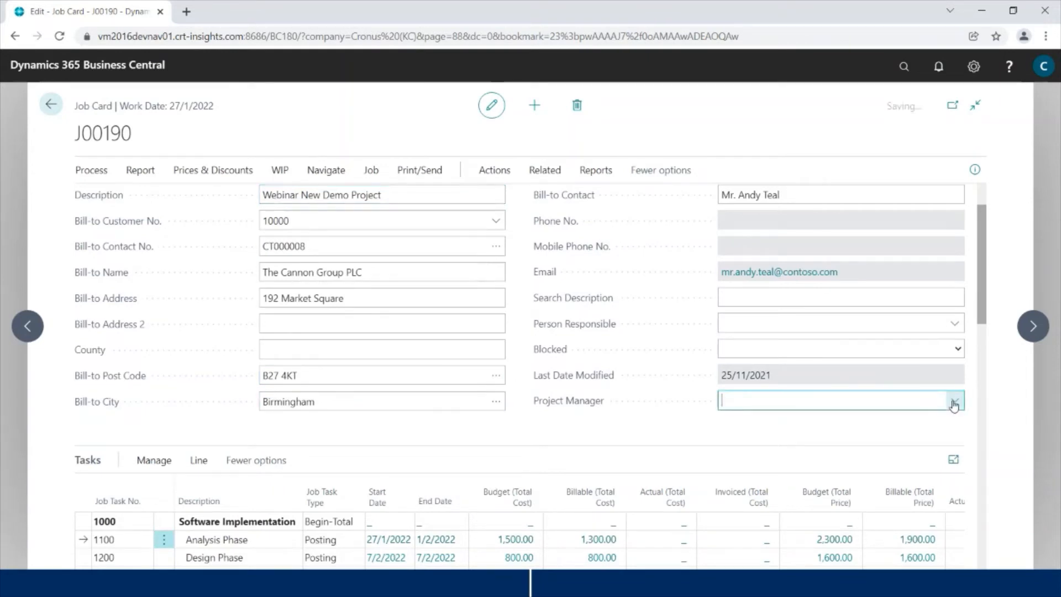
{"action": "left_click", "coordinate": [776, 339]}
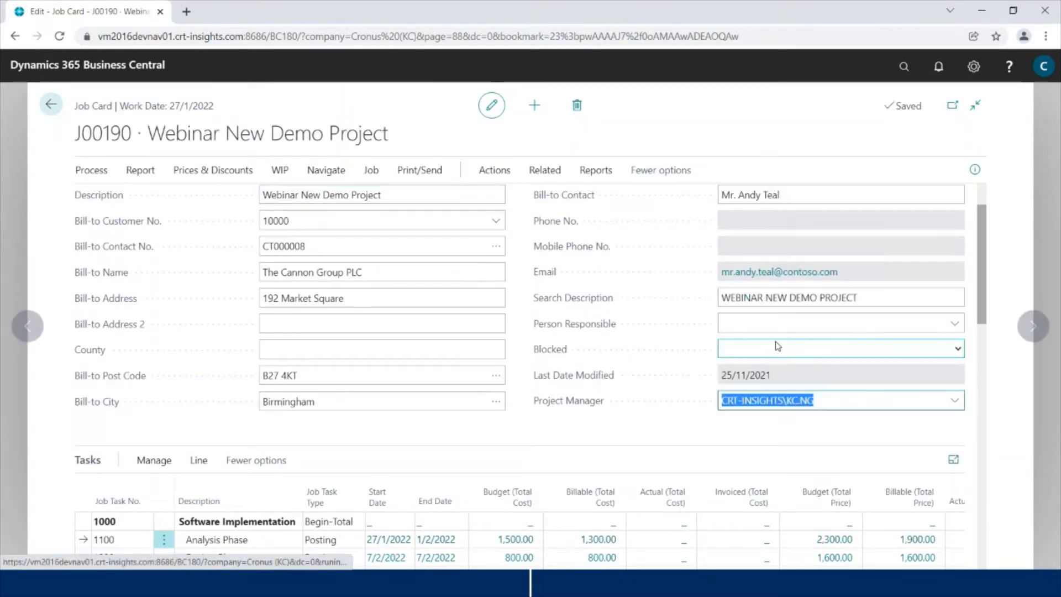
{"action": "key", "text": "Tab"}
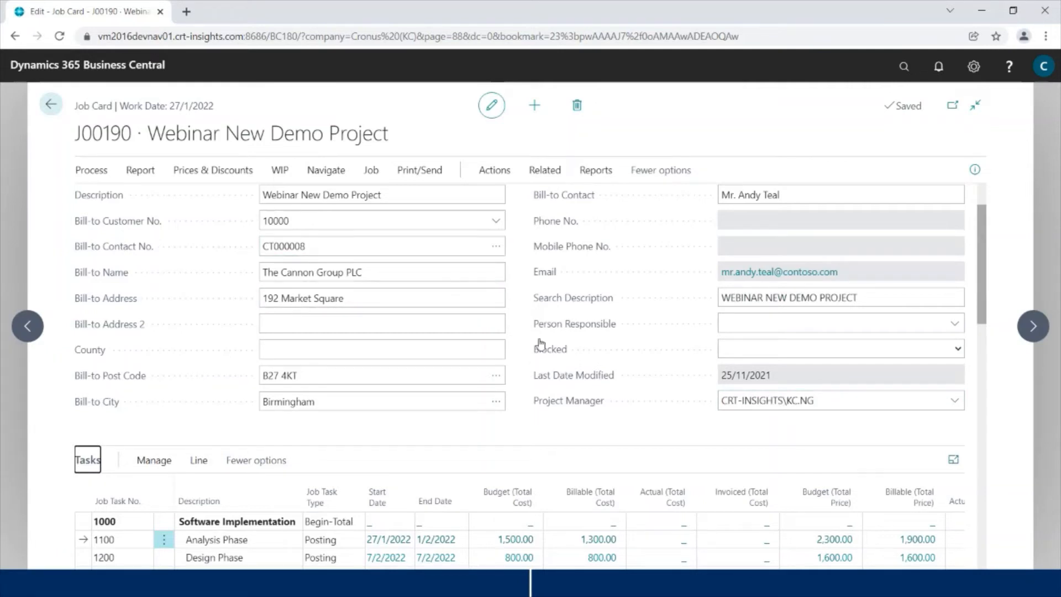
{"action": "scroll", "coordinate": [541, 337], "scroll_direction": "down", "scroll_amount": 3}
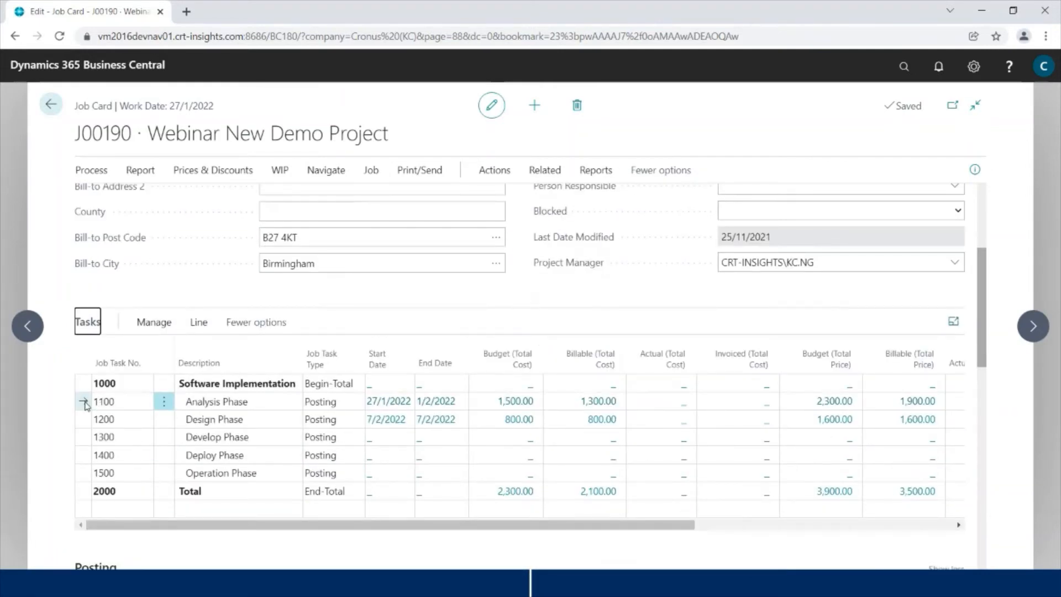
{"action": "left_click", "coordinate": [84, 404]}
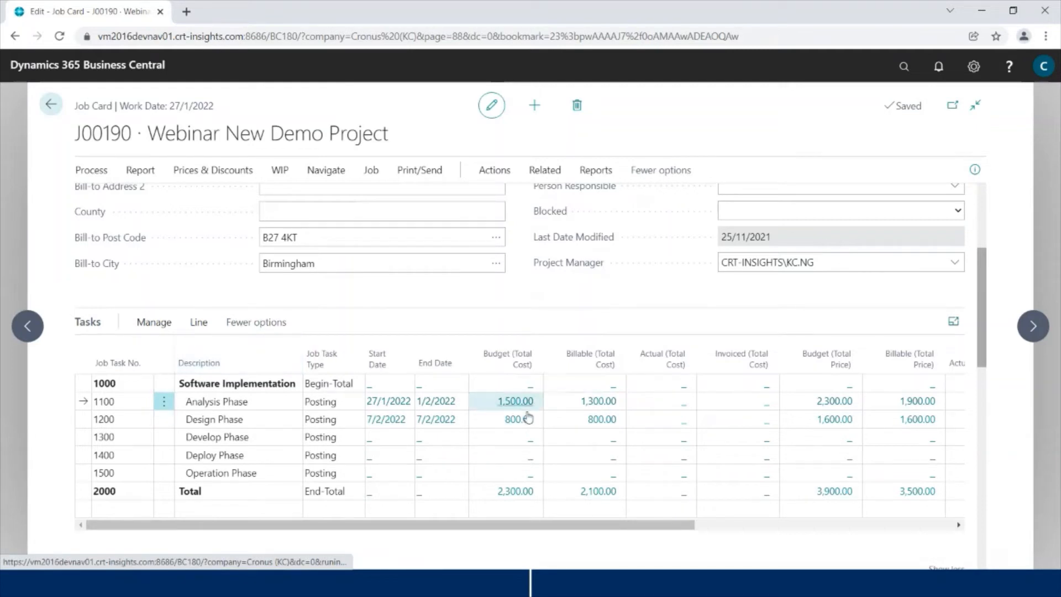
Step: Open Job Planning Lines for task 1100 and scroll across the columns to review them
{"action": "left_click", "coordinate": [199, 322]}
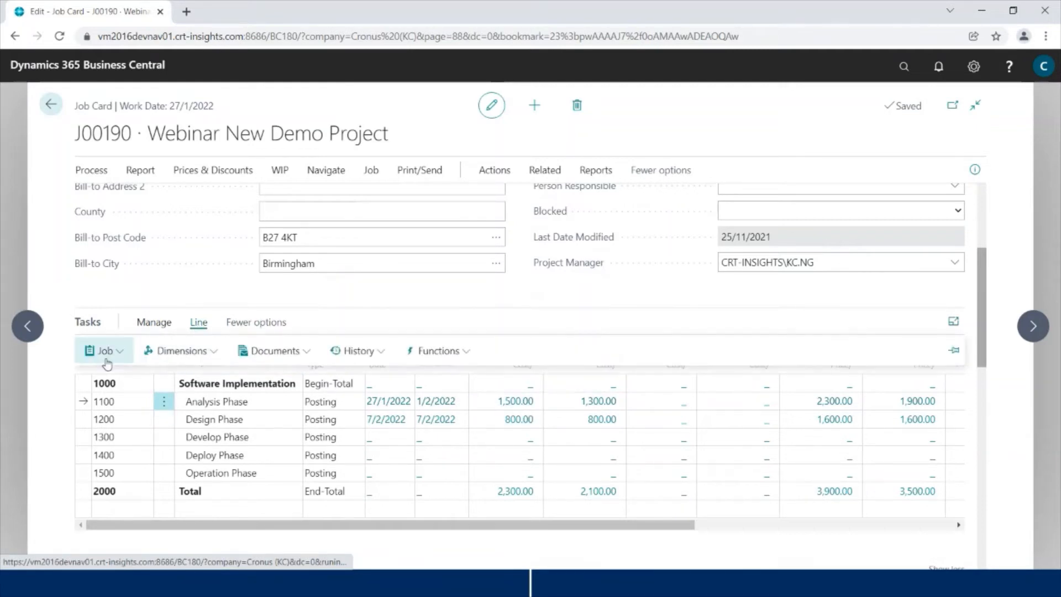
{"action": "left_click", "coordinate": [104, 350]}
{"action": "left_click", "coordinate": [113, 377]}
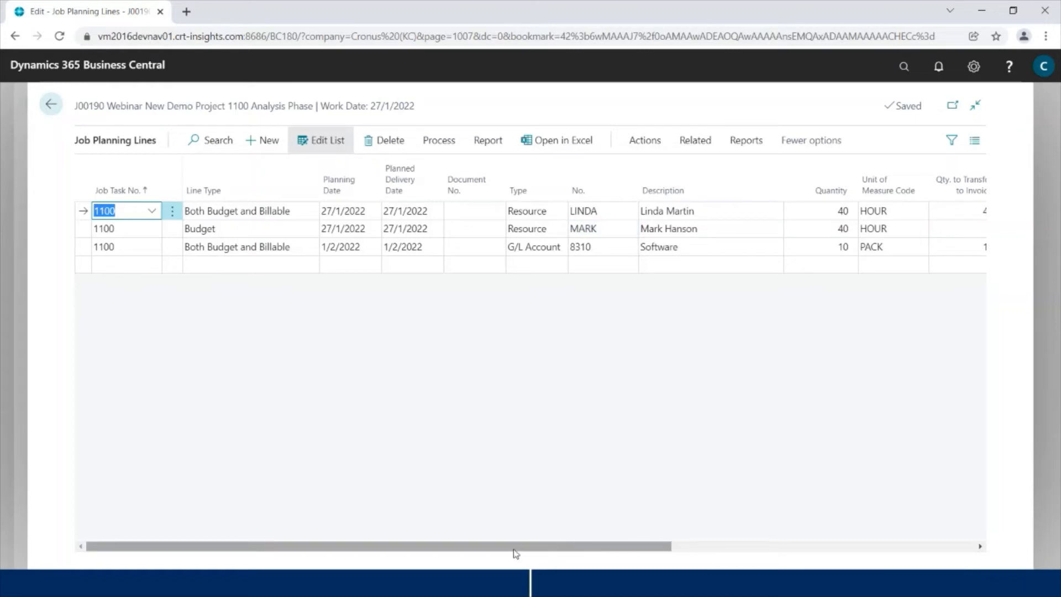
{"action": "left_click_drag", "start_coordinate": [515, 553], "coordinate": [609, 551]}
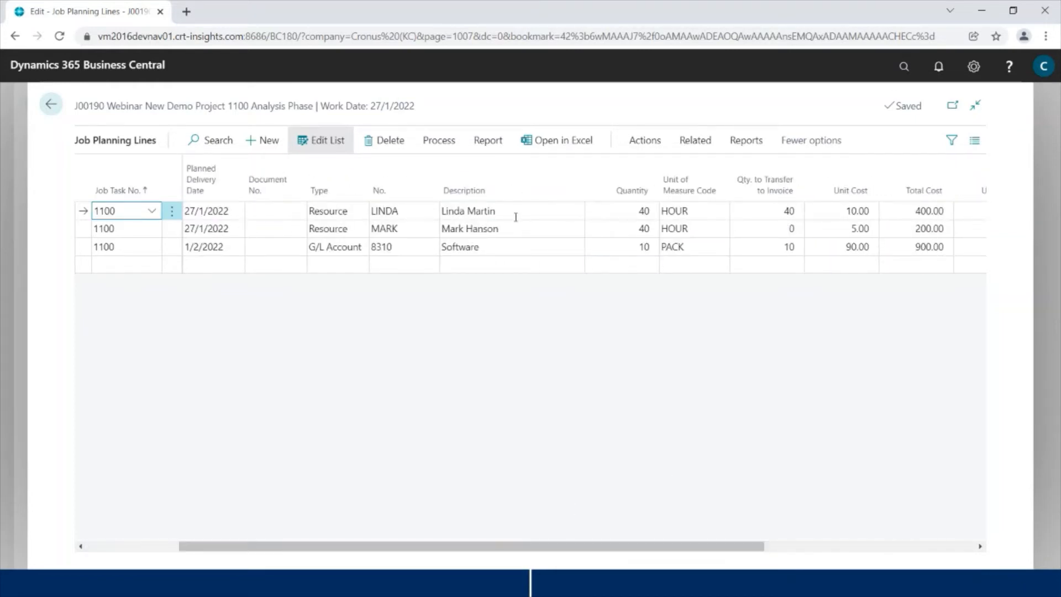
{"action": "left_click_drag", "start_coordinate": [569, 552], "coordinate": [299, 554]}
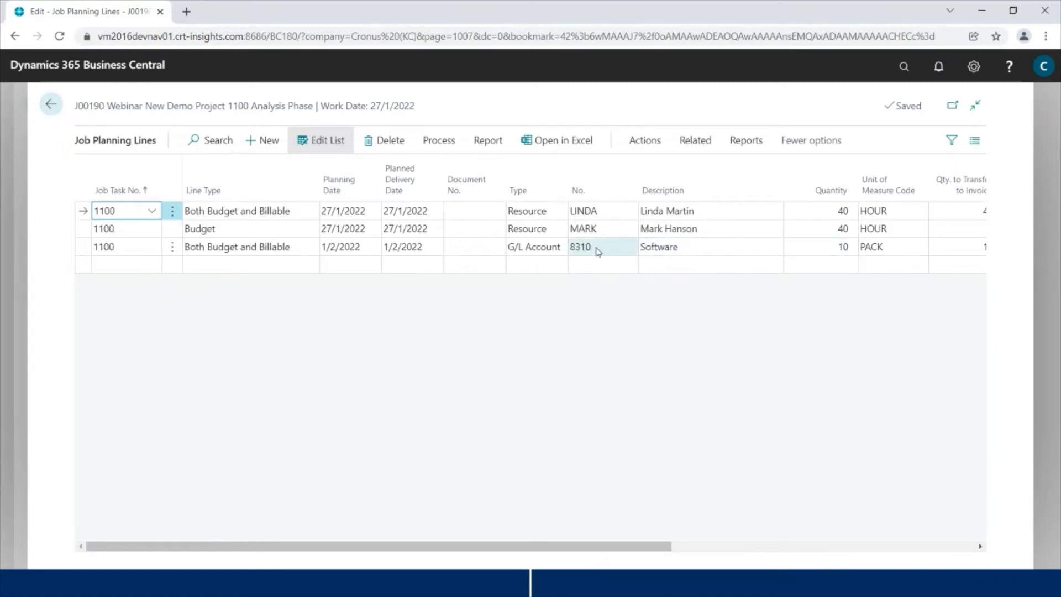
{"action": "left_click_drag", "start_coordinate": [618, 546], "coordinate": [761, 546]}
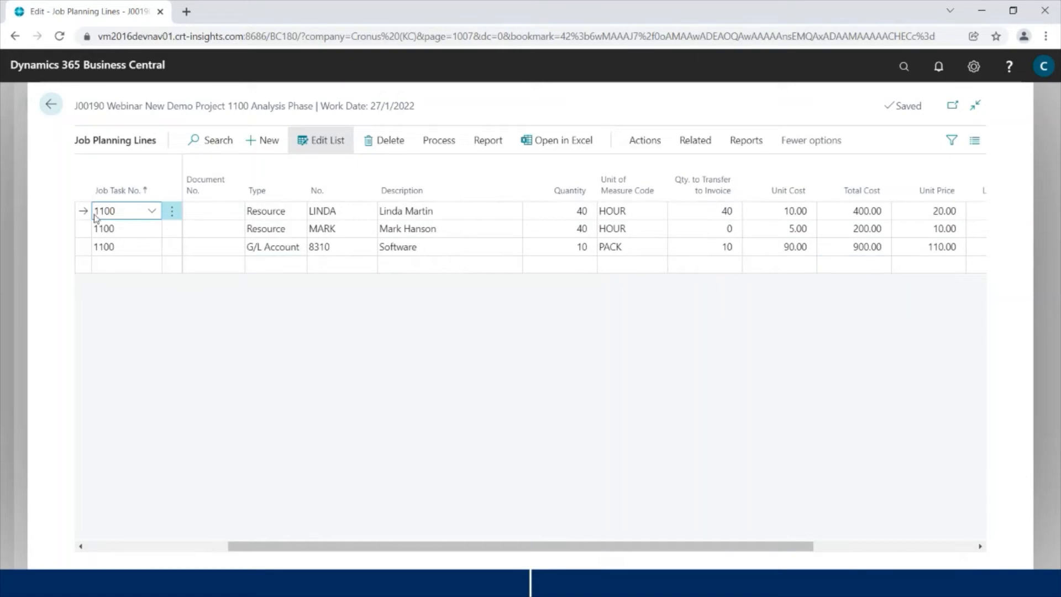
Step: Return to the J00190 job card and review the task totals in the Tasks grid
{"action": "left_click", "coordinate": [59, 111]}
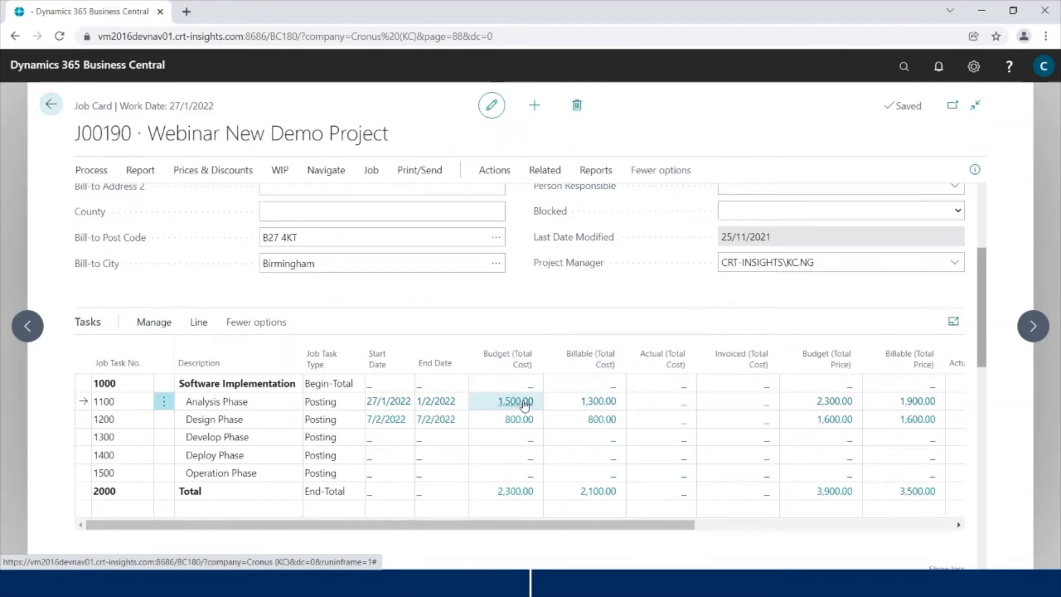
{"action": "left_click_drag", "start_coordinate": [636, 527], "coordinate": [667, 537]}
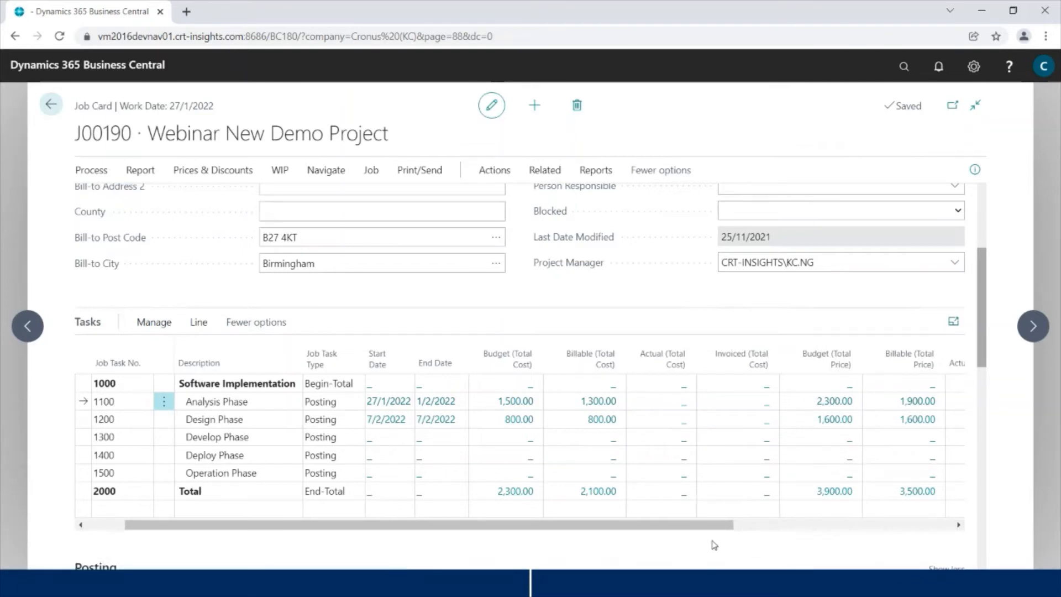
{"action": "left_click_drag", "start_coordinate": [653, 529], "coordinate": [772, 535]}
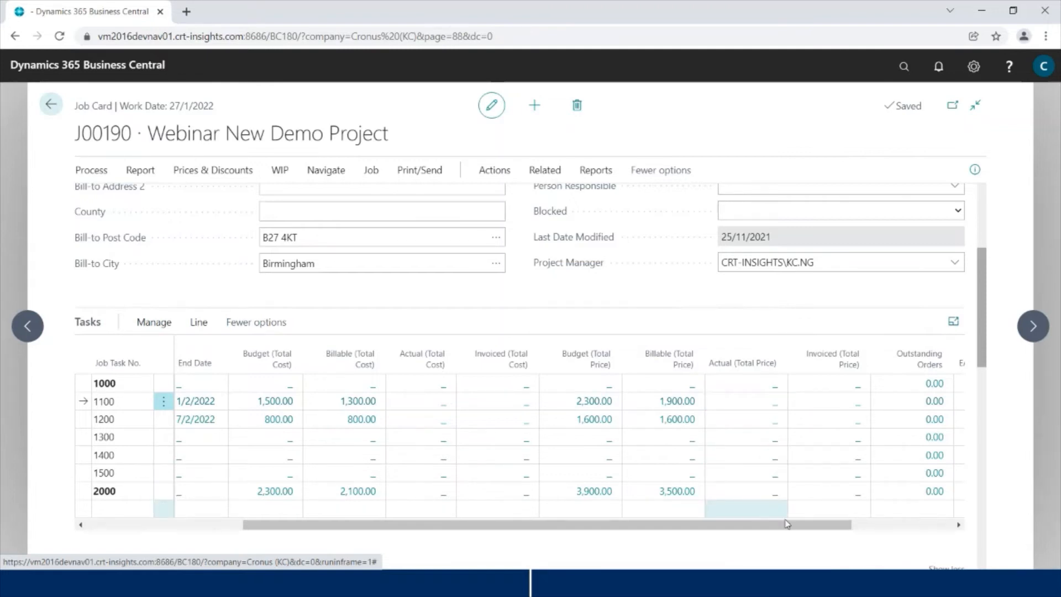
{"action": "left_click_drag", "start_coordinate": [786, 530], "coordinate": [386, 542]}
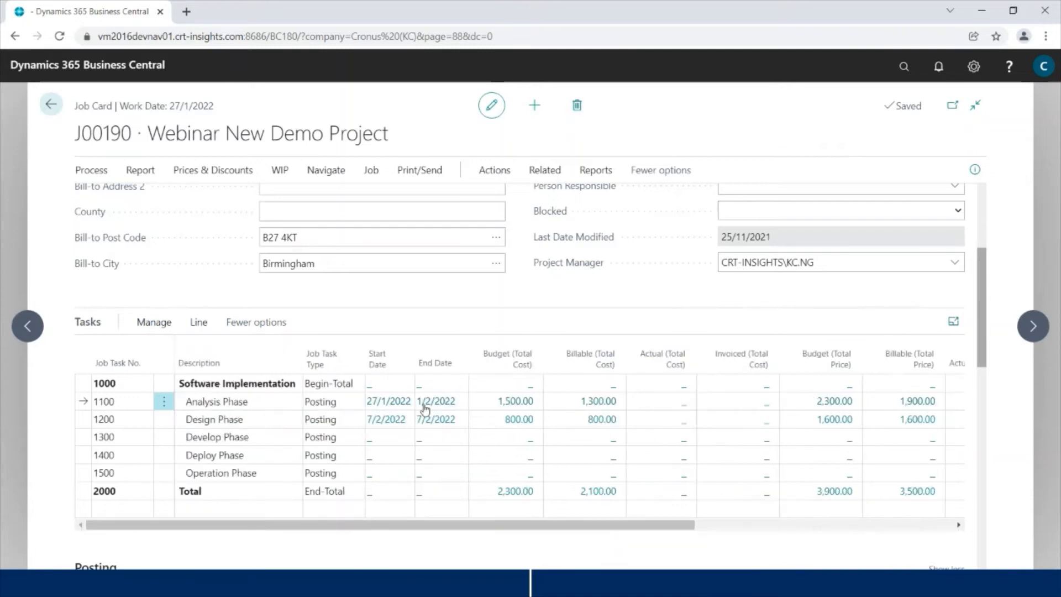
{"action": "scroll", "coordinate": [509, 310], "scroll_direction": "up", "scroll_amount": 1}
{"action": "scroll", "coordinate": [509, 310], "scroll_direction": "down", "scroll_amount": 2}
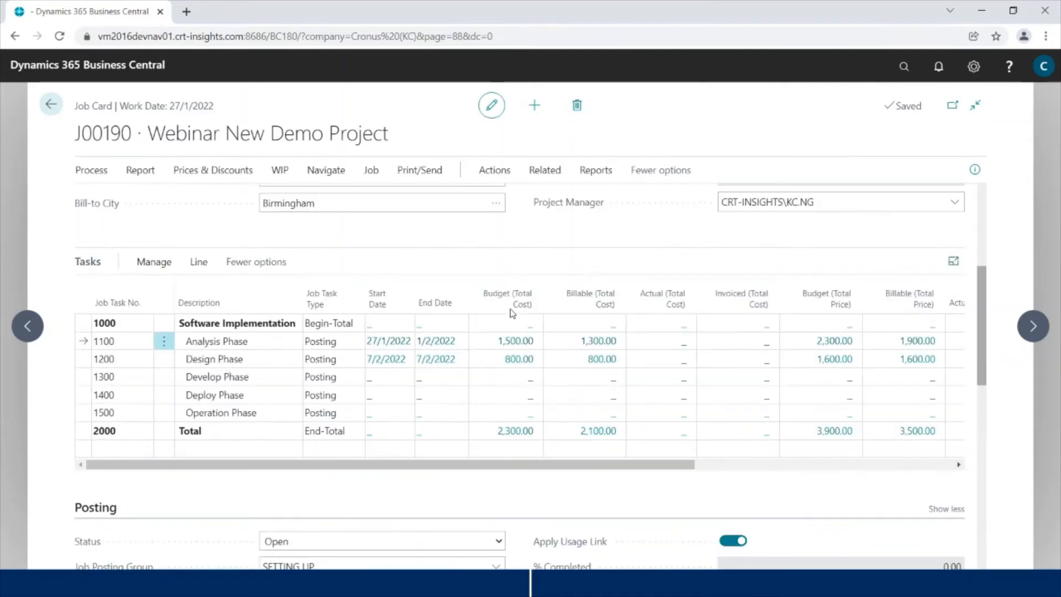
Step: Select task 1300 Develop Phase and open its Line > Job actions
{"action": "left_click", "coordinate": [95, 371]}
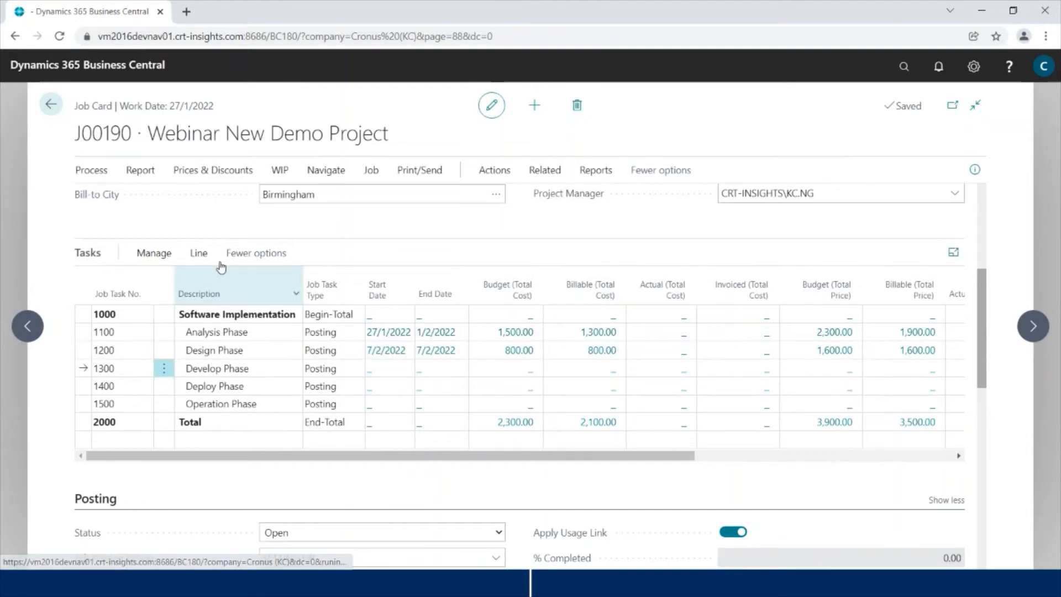
{"action": "left_click", "coordinate": [197, 261]}
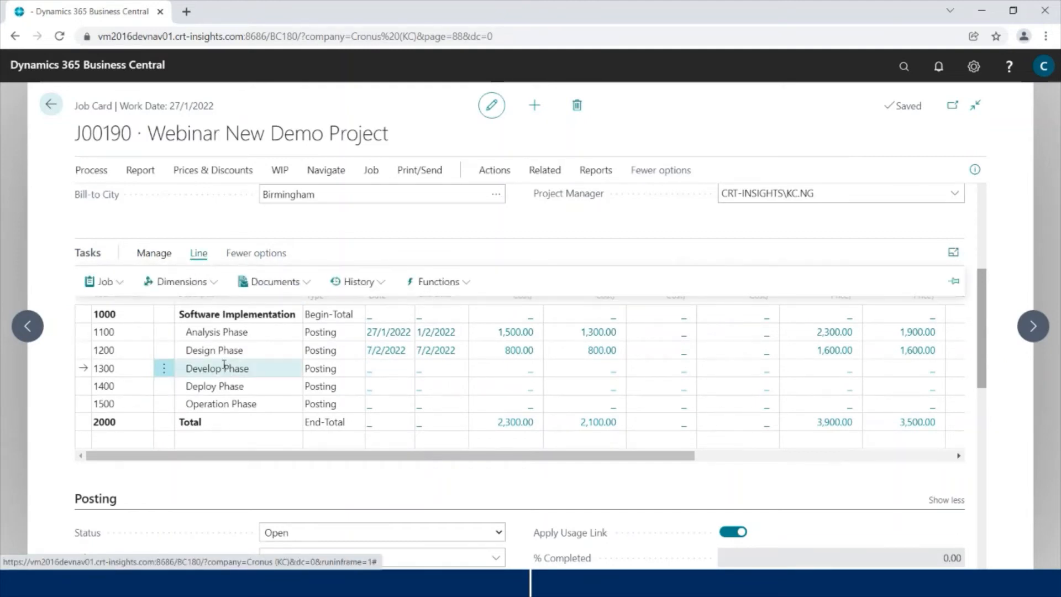
{"action": "left_click", "coordinate": [101, 281]}
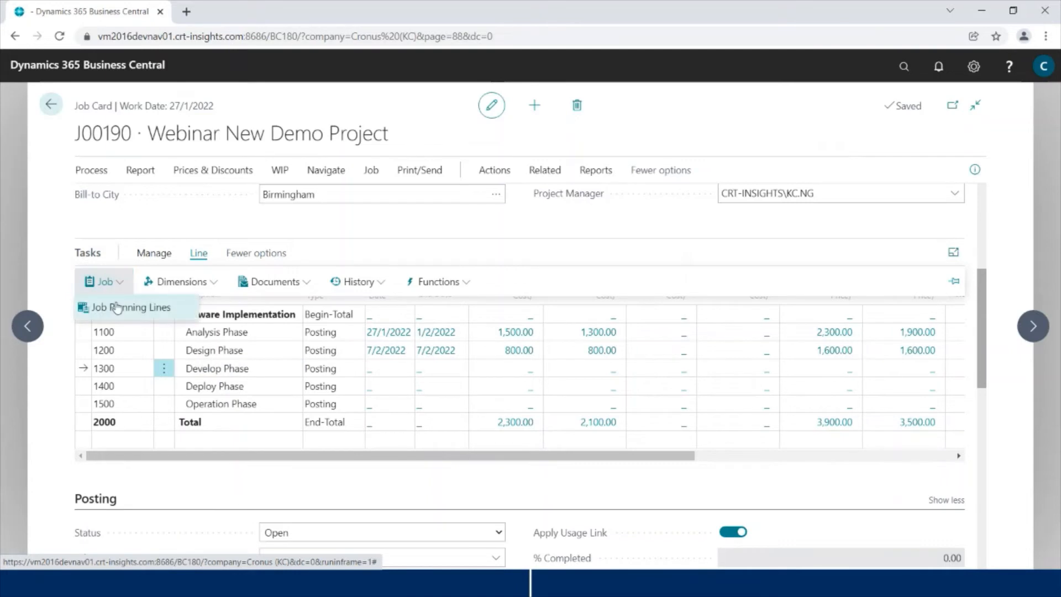
Step: Open task 1300's planning lines and make a Both Budget and Billable resource line for MARY
{"action": "left_click", "coordinate": [114, 305]}
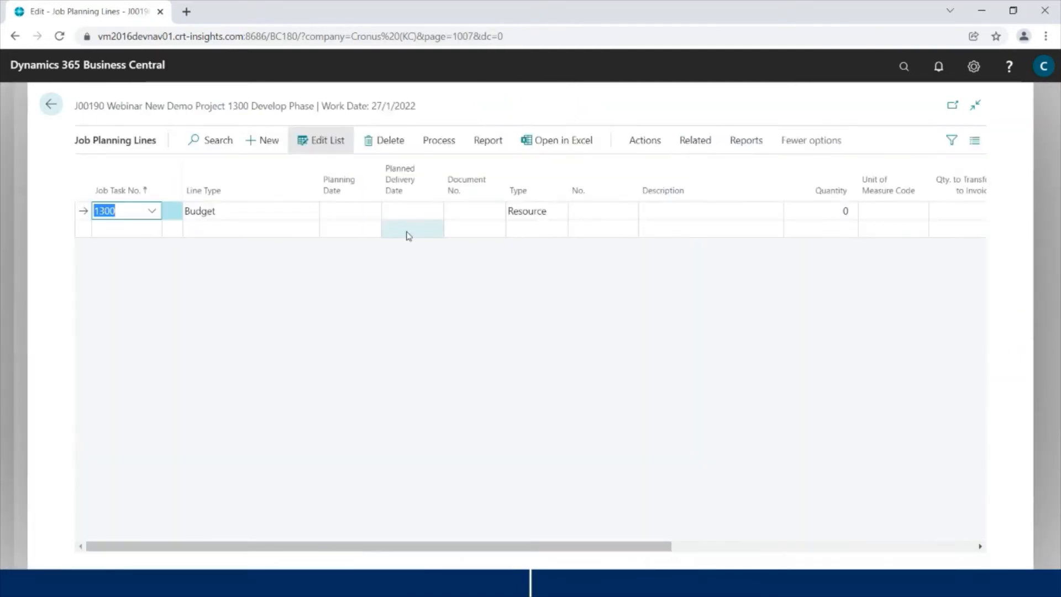
{"action": "left_click", "coordinate": [273, 210]}
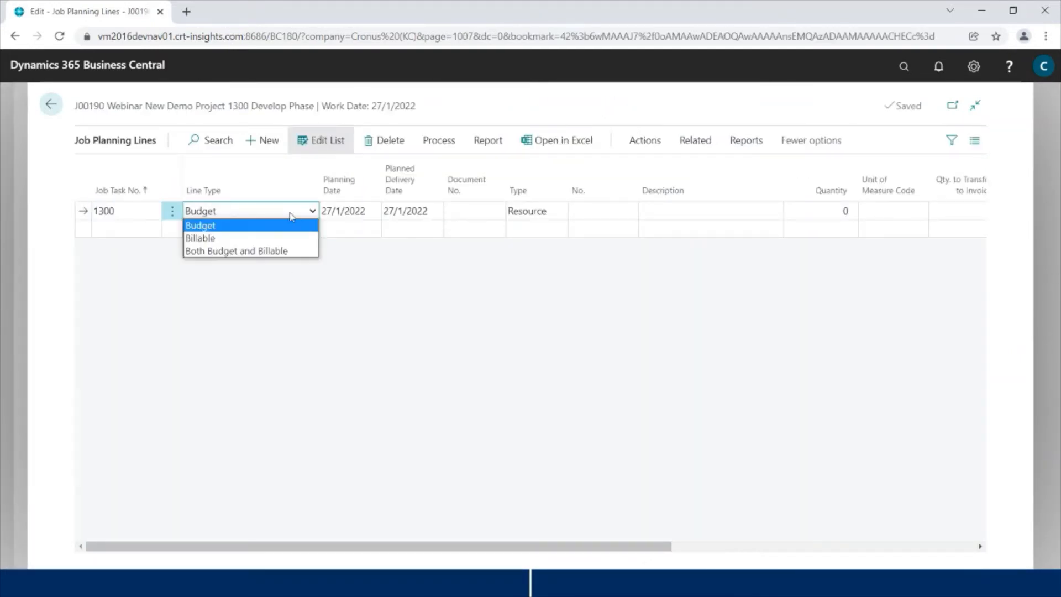
{"action": "left_click", "coordinate": [241, 250]}
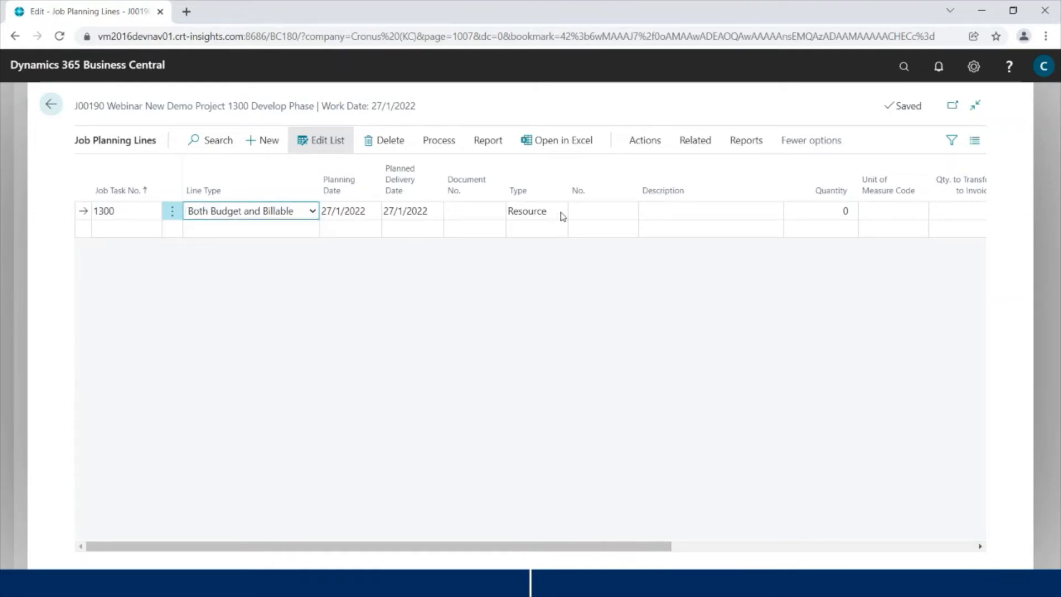
{"action": "left_click", "coordinate": [561, 212]}
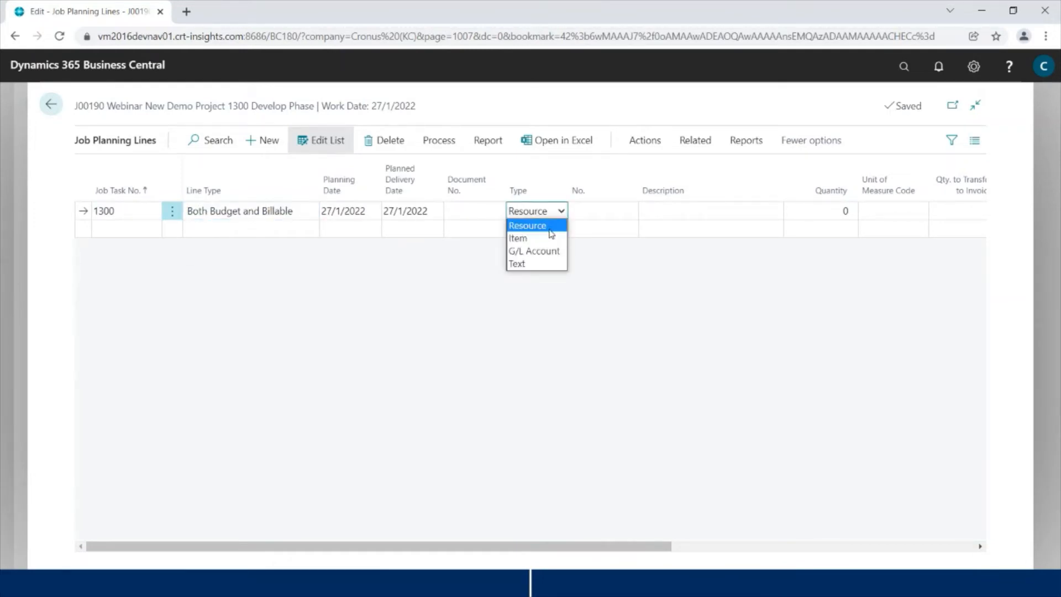
{"action": "left_click", "coordinate": [614, 212]}
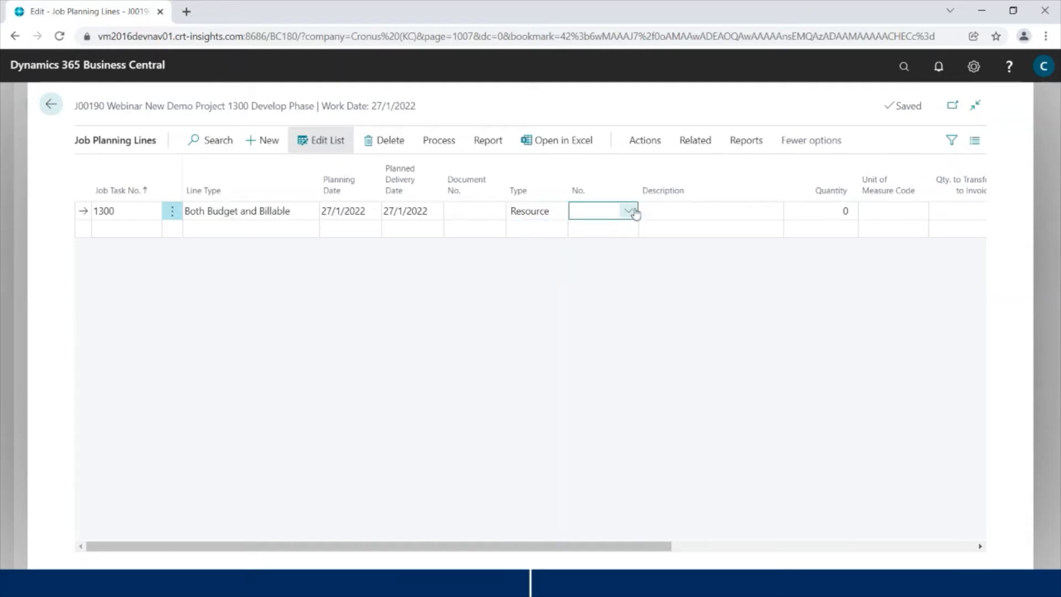
{"action": "left_click", "coordinate": [634, 213]}
{"action": "scroll", "coordinate": [658, 343], "scroll_direction": "down", "scroll_amount": 1}
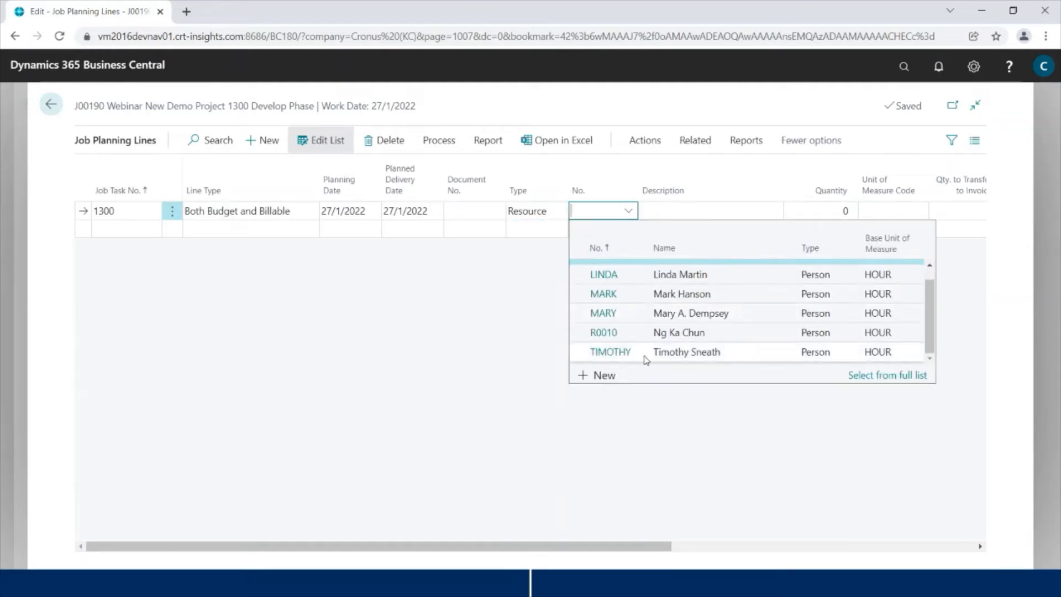
{"action": "left_click", "coordinate": [621, 315]}
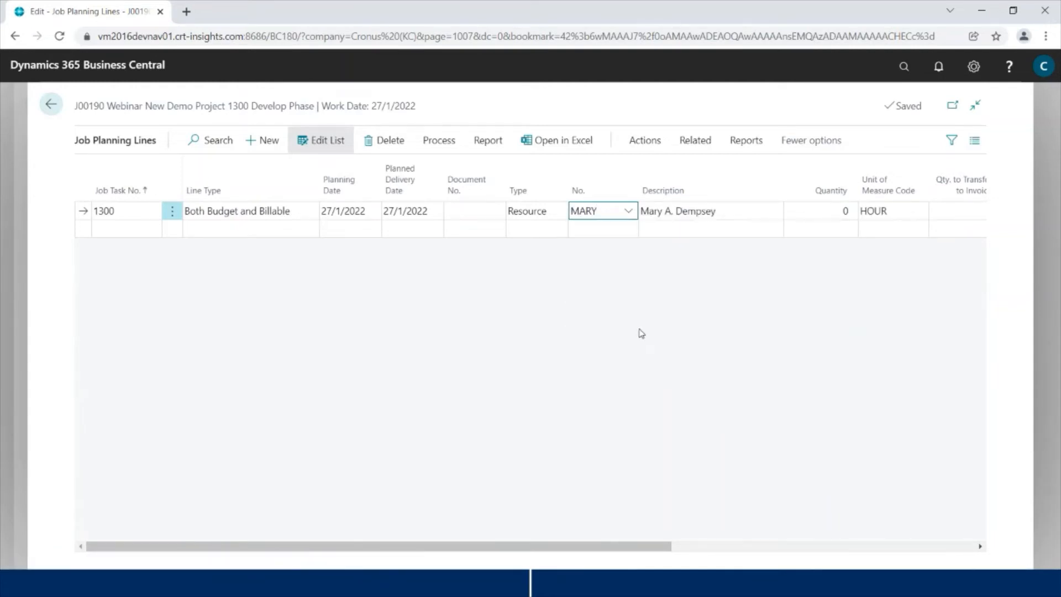
Step: Enter quantity 100, review the cost and price fields, and start a new line below
{"action": "key", "text": "Tab"}
{"action": "key", "text": "Tab"}
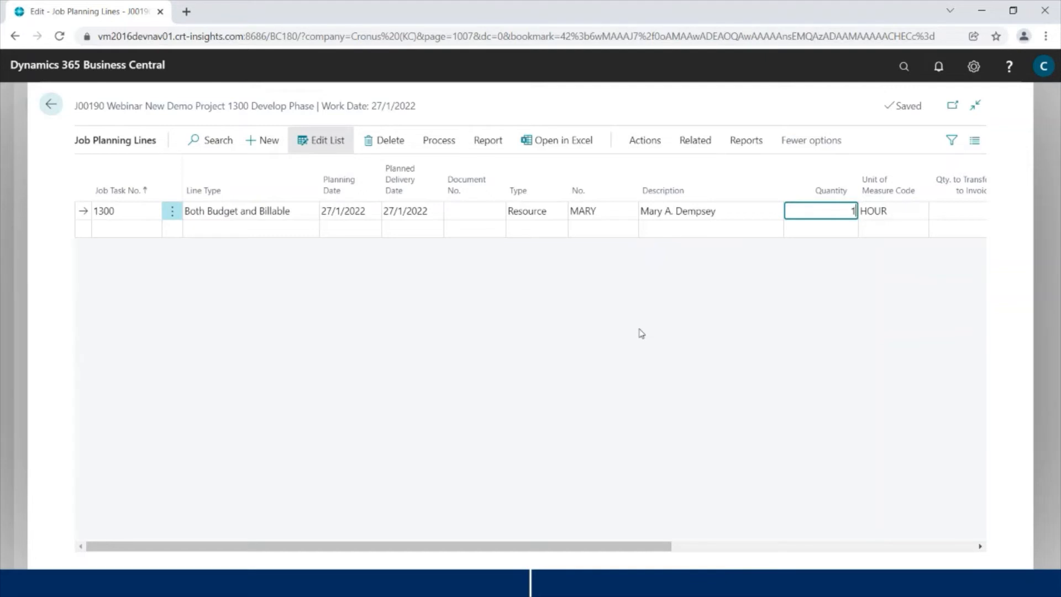
{"action": "type", "text": "100"}
{"action": "key", "text": "Tab"}
{"action": "key", "text": "Tab"}
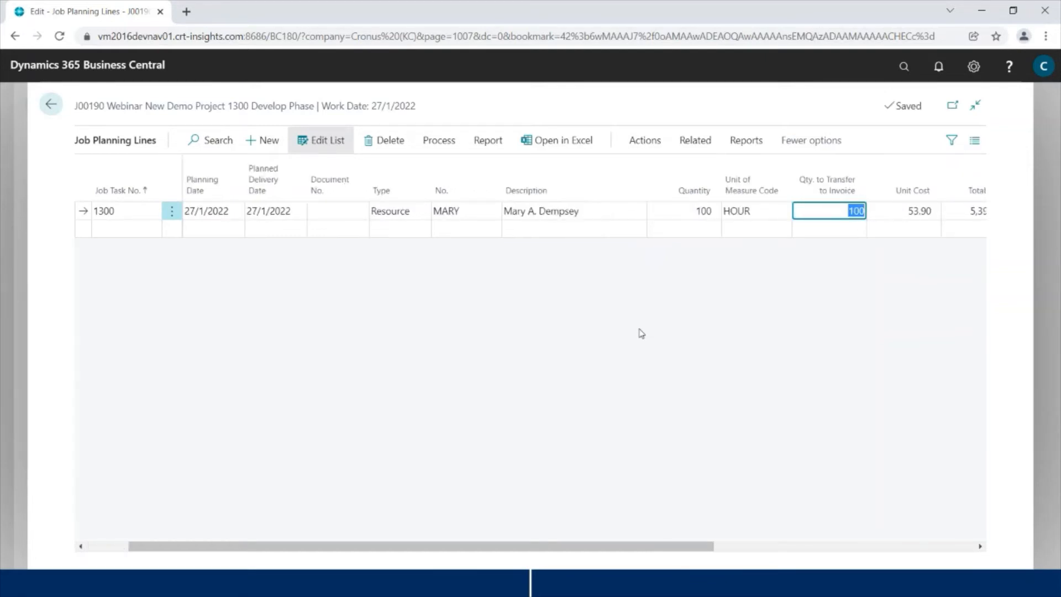
{"action": "key", "text": "Tab"}
{"action": "key", "text": "Tab"}
{"action": "key", "text": "Tab"}
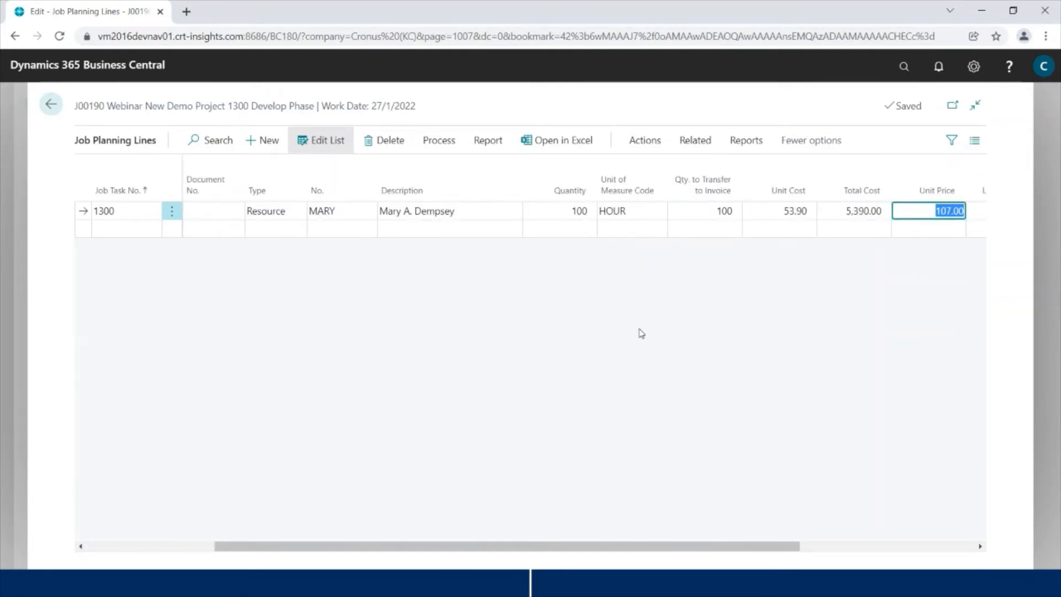
{"action": "key", "text": "Tab"}
{"action": "key", "text": "shift+Tab"}
{"action": "key", "text": "shift+Tab"}
{"action": "key", "text": "shift+Tab"}
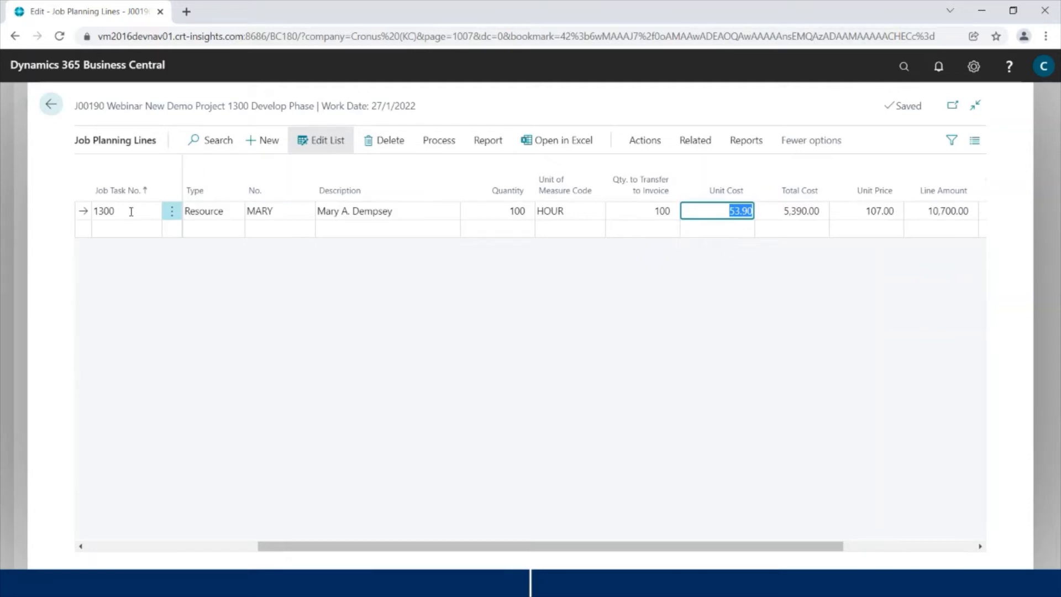
{"action": "left_click", "coordinate": [208, 236]}
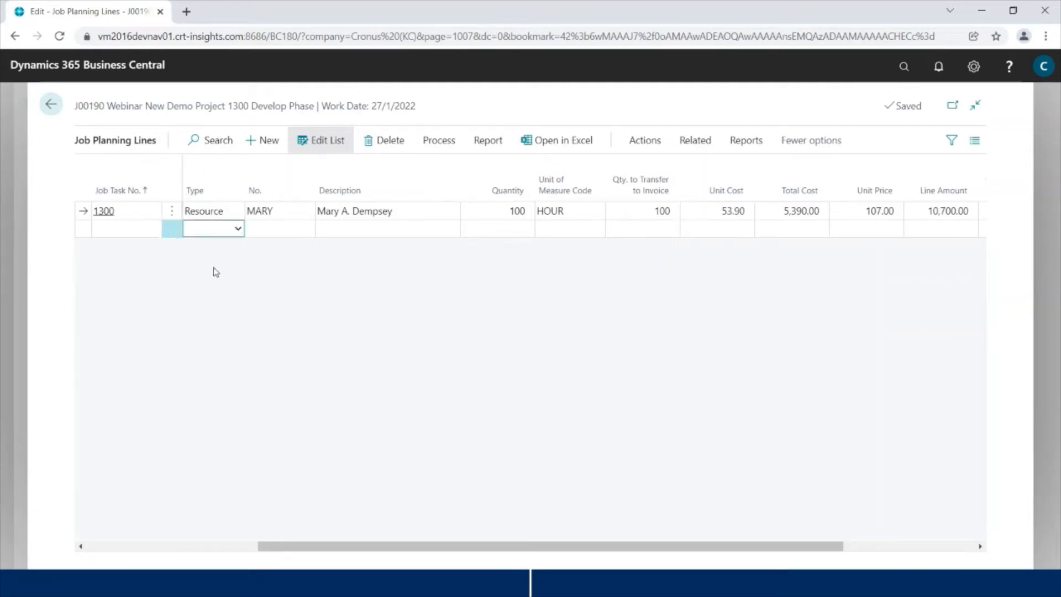
Step: Make the new line a Budget line, briefly trying type Item without choosing one
{"action": "left_click", "coordinate": [220, 546]}
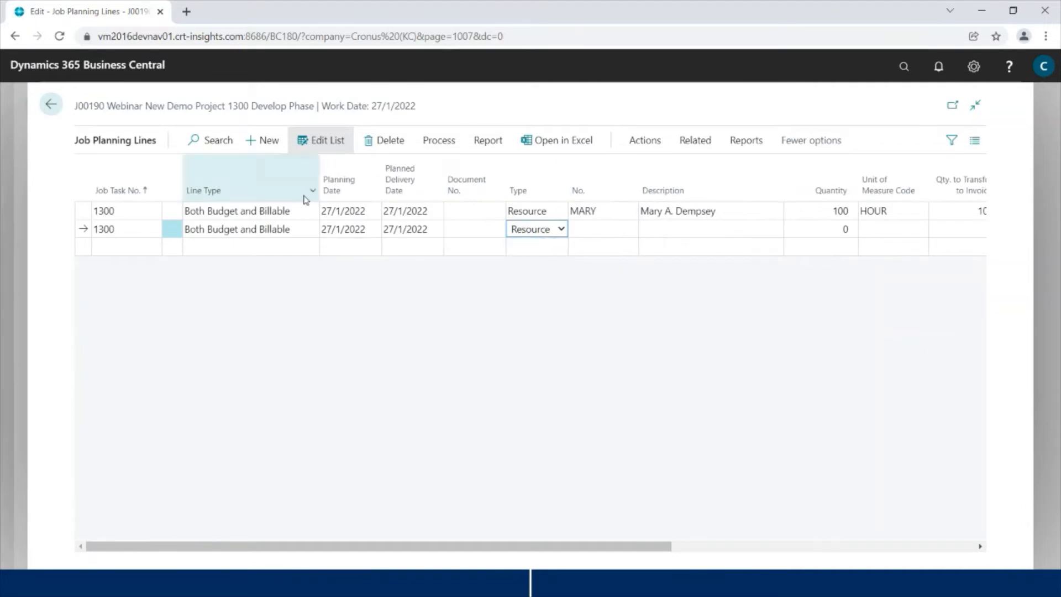
{"action": "left_click", "coordinate": [313, 230]}
{"action": "left_click", "coordinate": [275, 244]}
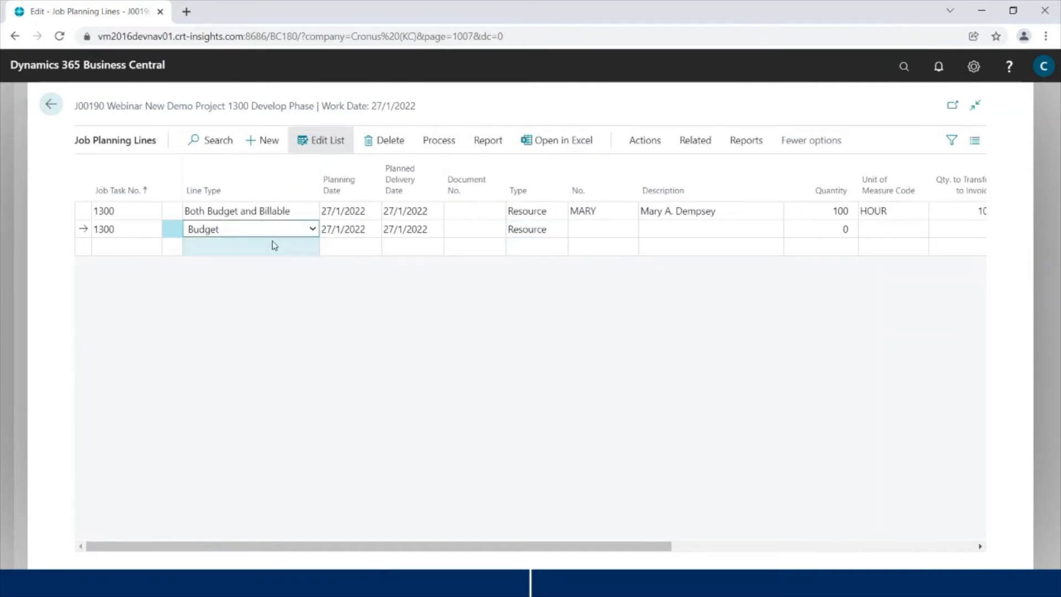
{"action": "left_click", "coordinate": [546, 233]}
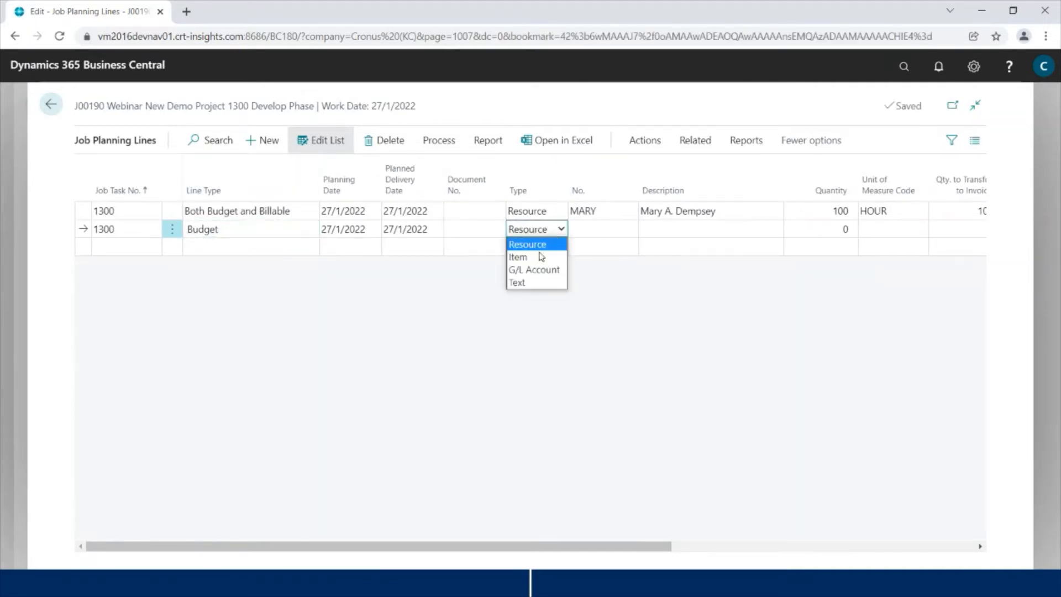
{"action": "left_click", "coordinate": [541, 257]}
{"action": "left_click", "coordinate": [628, 231]}
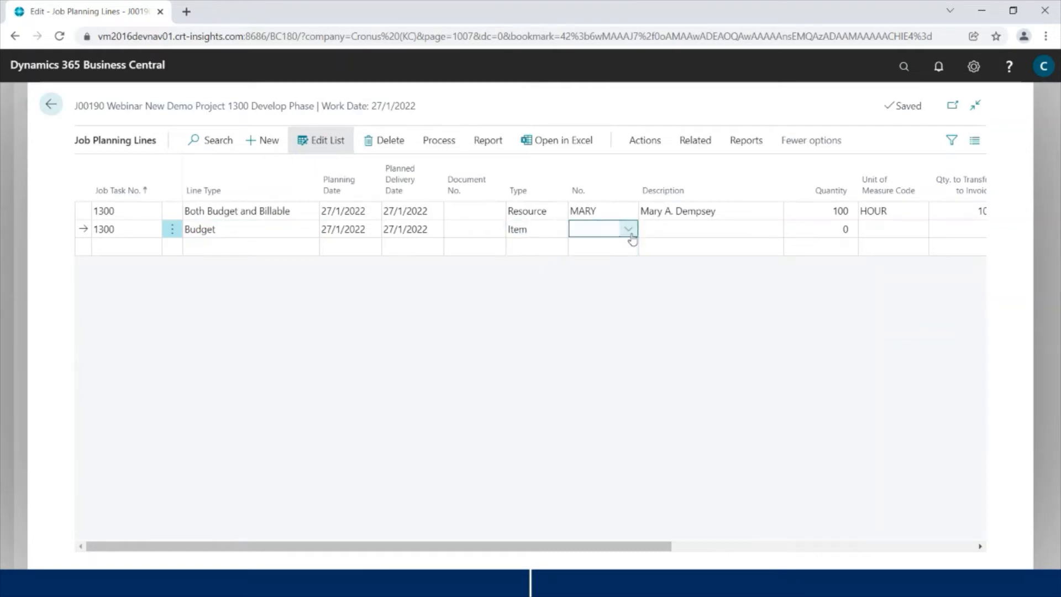
{"action": "left_click", "coordinate": [632, 236]}
{"action": "scroll", "coordinate": [597, 346], "scroll_direction": "down", "scroll_amount": 2}
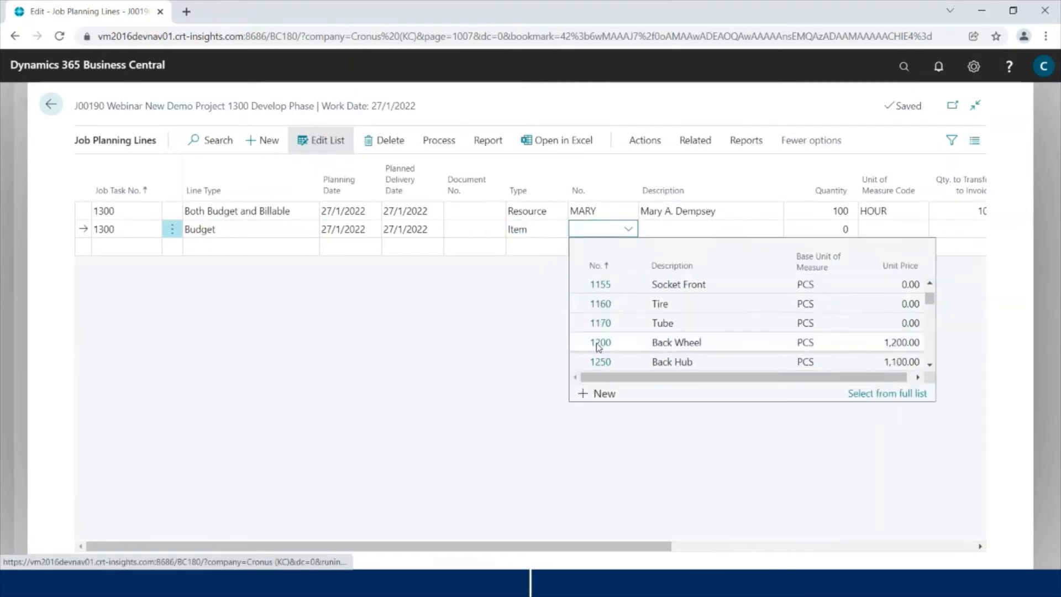
{"action": "scroll", "coordinate": [593, 356], "scroll_direction": "down", "scroll_amount": 1}
{"action": "scroll", "coordinate": [593, 356], "scroll_direction": "down", "scroll_amount": 3}
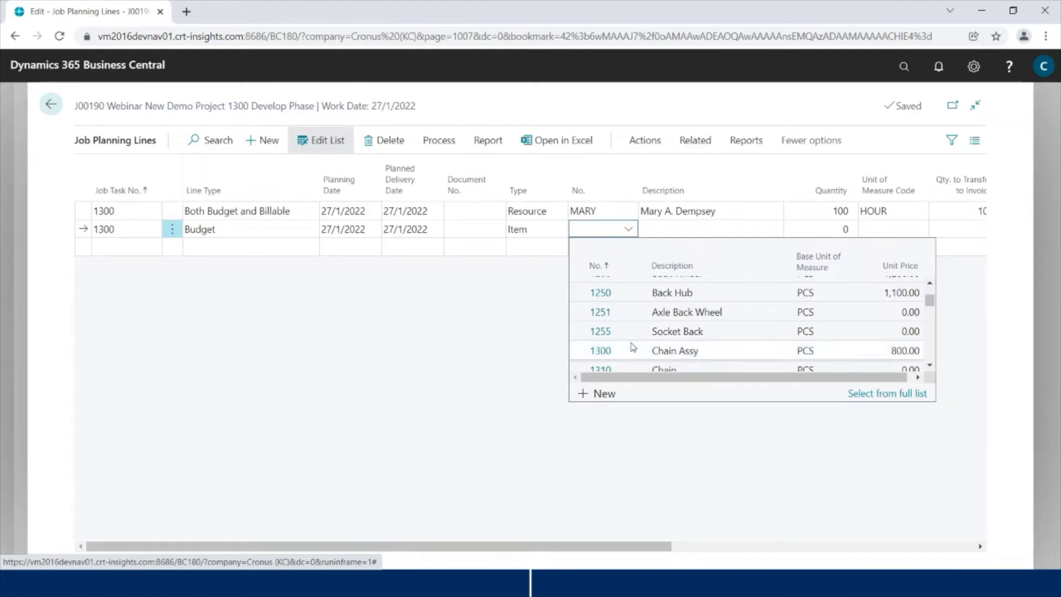
{"action": "left_click", "coordinate": [474, 367]}
Step: Change the type to G/L Account and pick account 8320 Consultant Services
{"action": "left_click", "coordinate": [561, 229]}
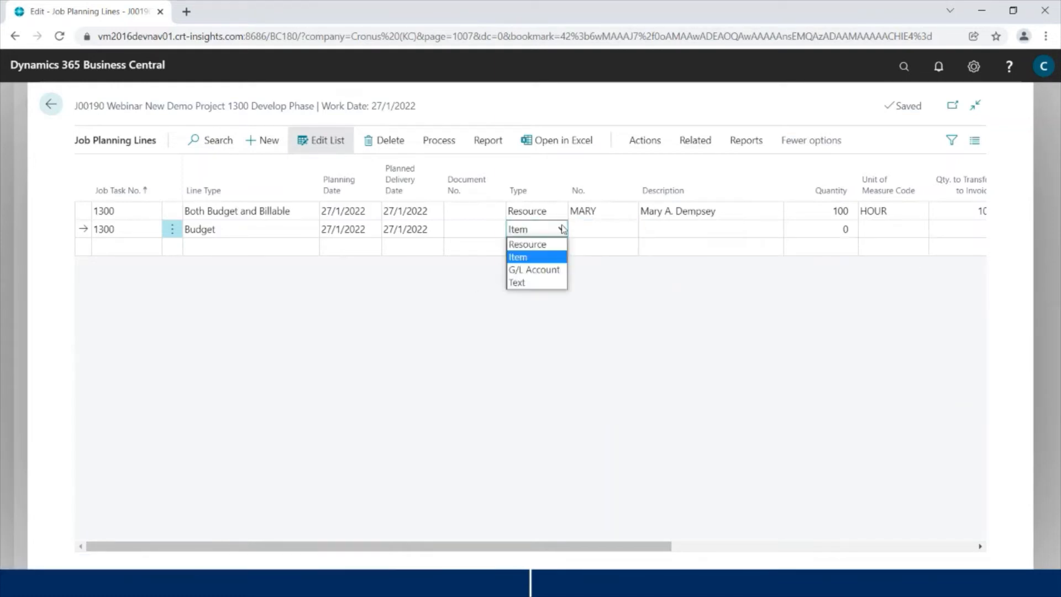
{"action": "left_click", "coordinate": [547, 270]}
{"action": "left_click", "coordinate": [627, 239]}
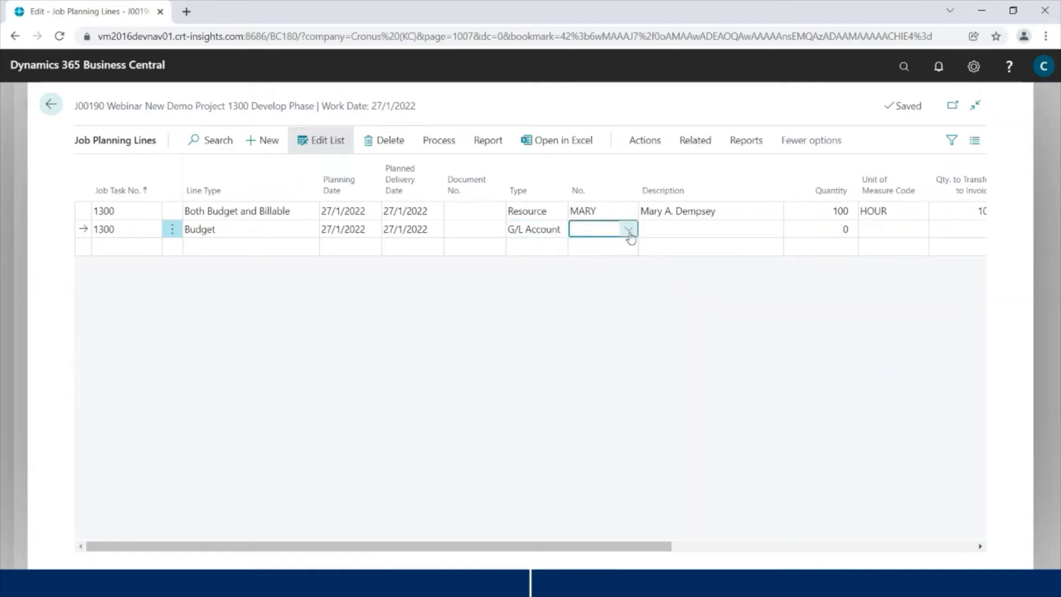
{"action": "left_click", "coordinate": [629, 231]}
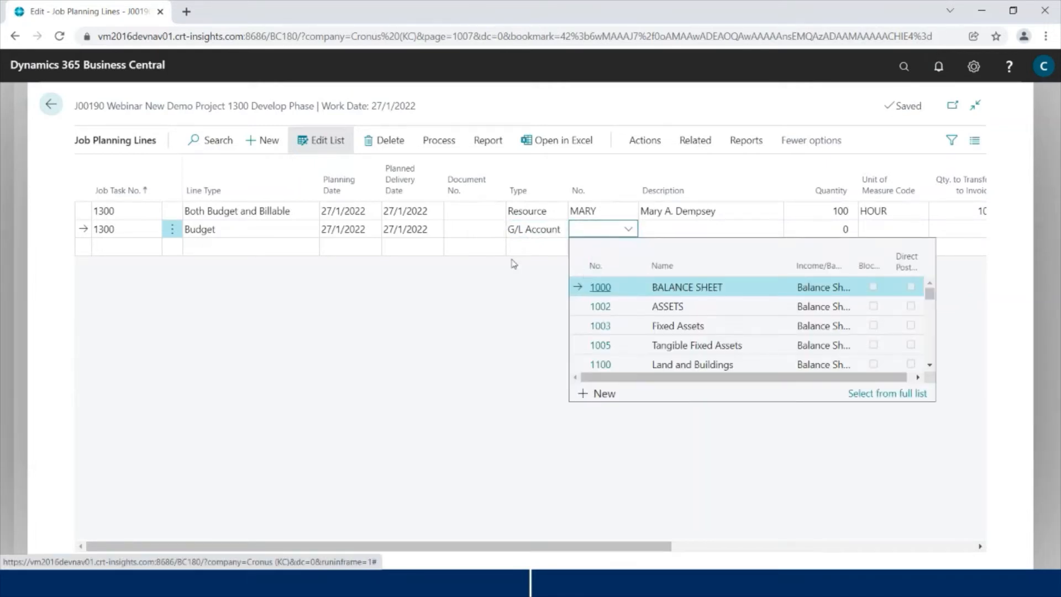
{"action": "type", "text": "8320"}
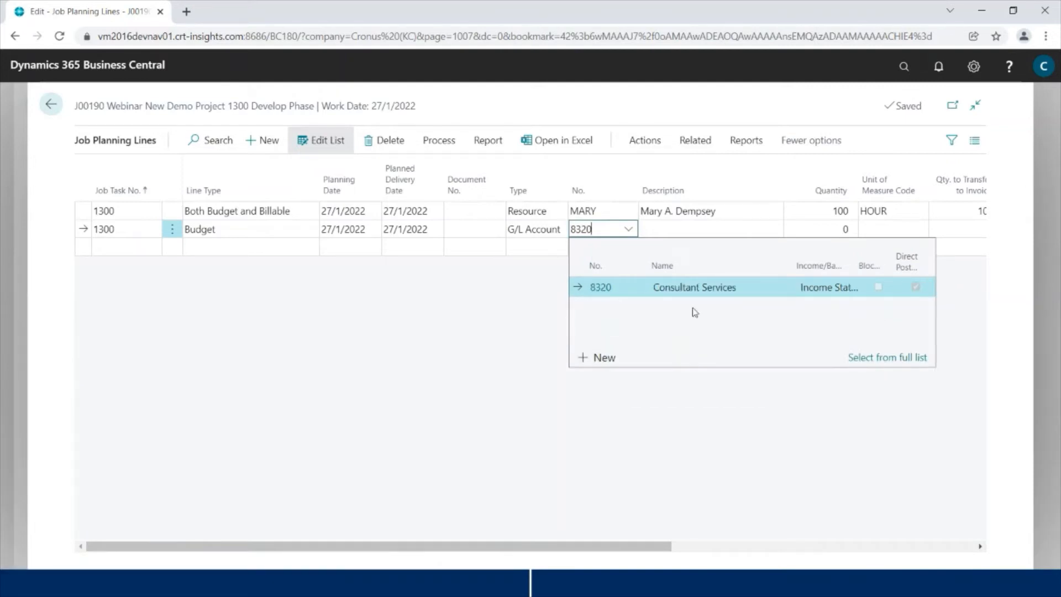
{"action": "left_click", "coordinate": [707, 295]}
Step: Enter quantity 10 HOUR at unit cost 100.00, giving a 1,000.00 total cost
{"action": "key", "text": "Tab"}
{"action": "key", "text": "Tab"}
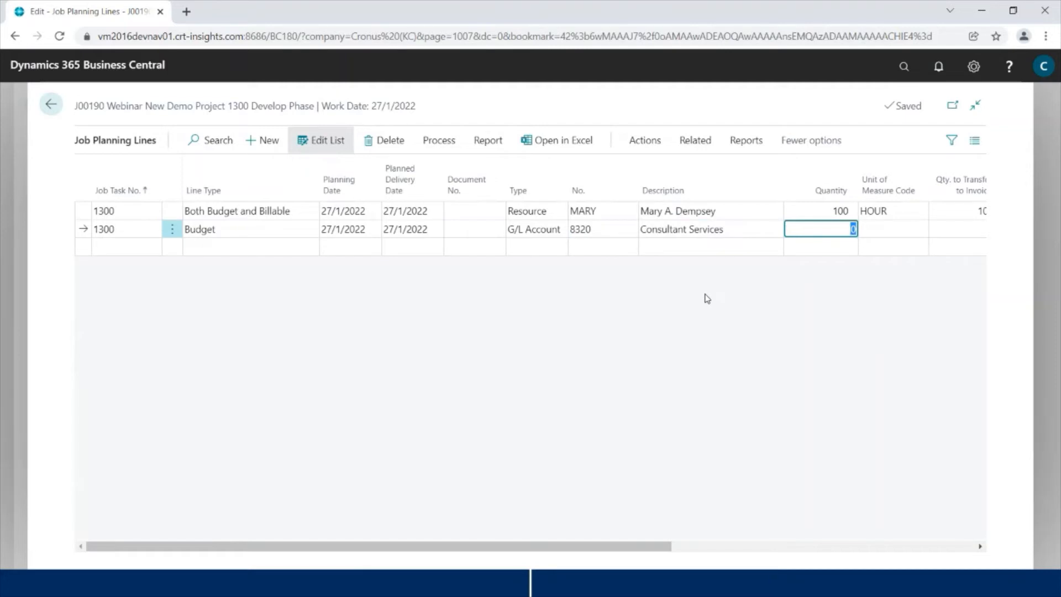
{"action": "type", "text": "10"}
{"action": "key", "text": "Tab"}
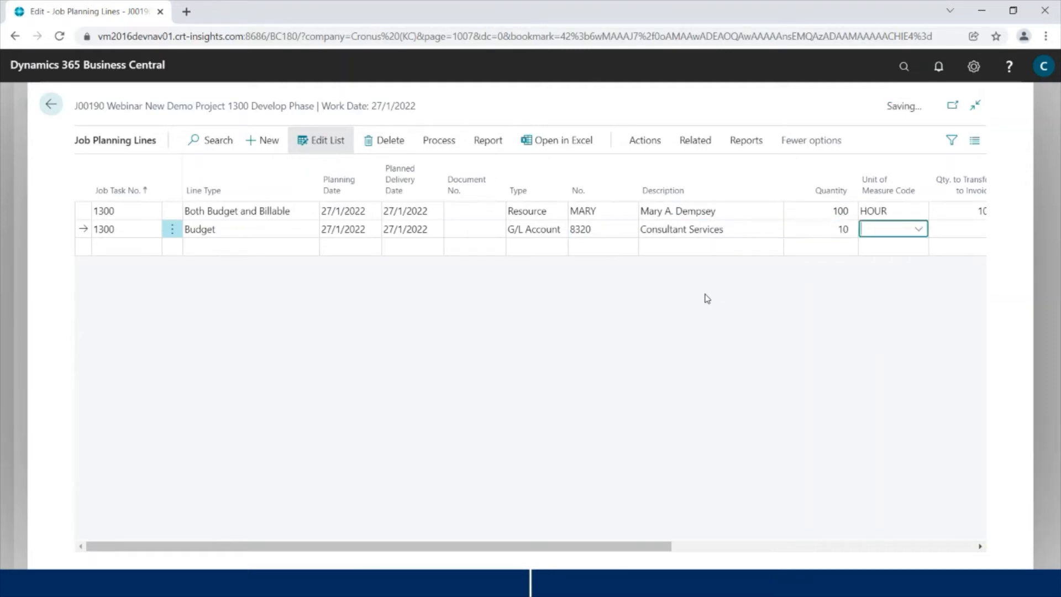
{"action": "type", "text": "hour"}
{"action": "key", "text": "Tab"}
{"action": "key", "text": "Tab"}
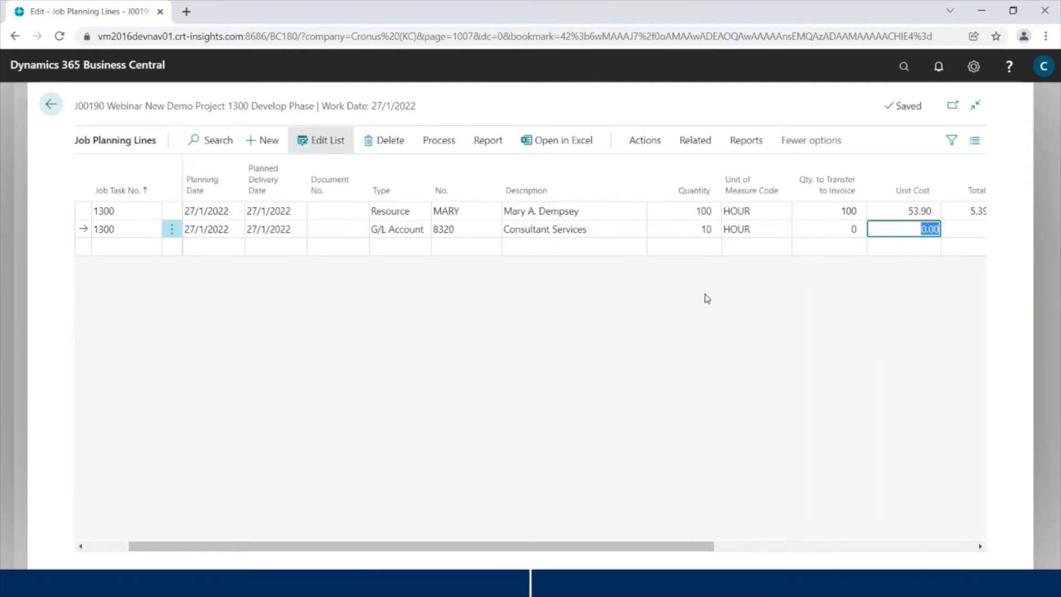
{"action": "key", "text": "shift+Tab"}
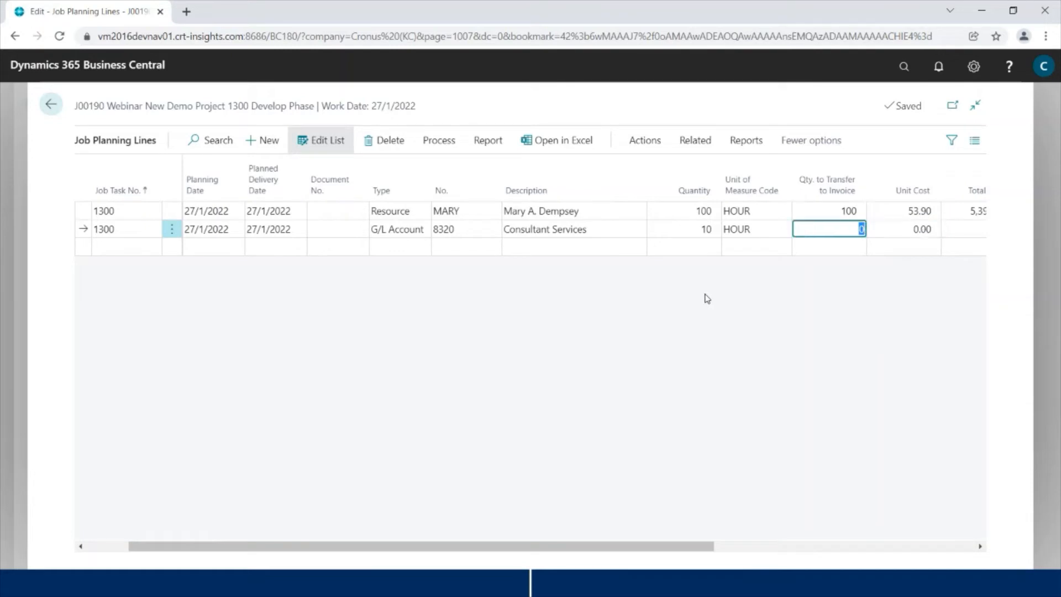
{"action": "key", "text": "Tab"}
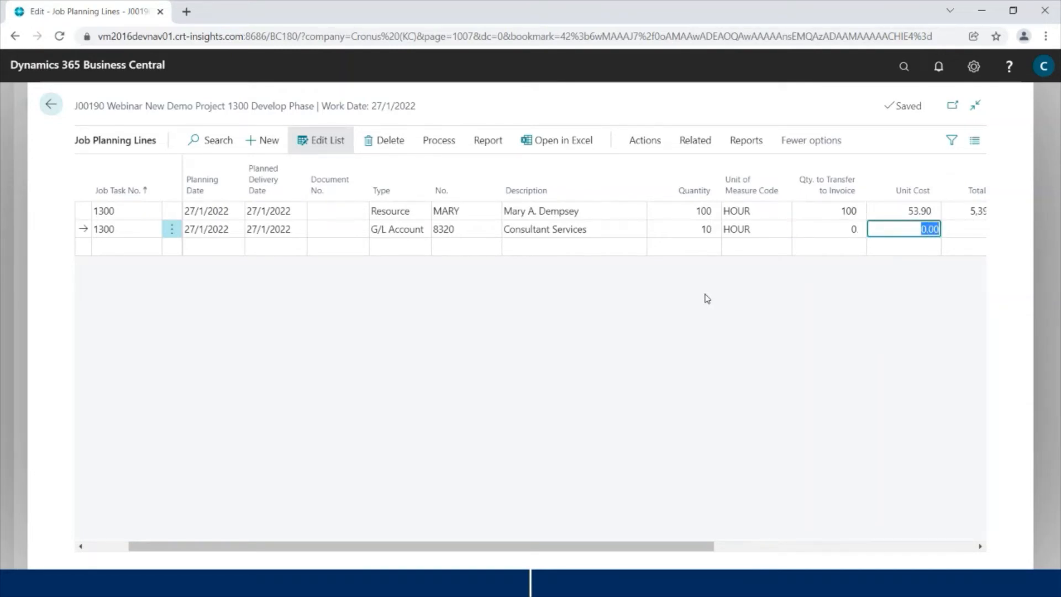
{"action": "type", "text": "1"}
{"action": "key", "text": "Tab"}
{"action": "key", "text": "Tab"}
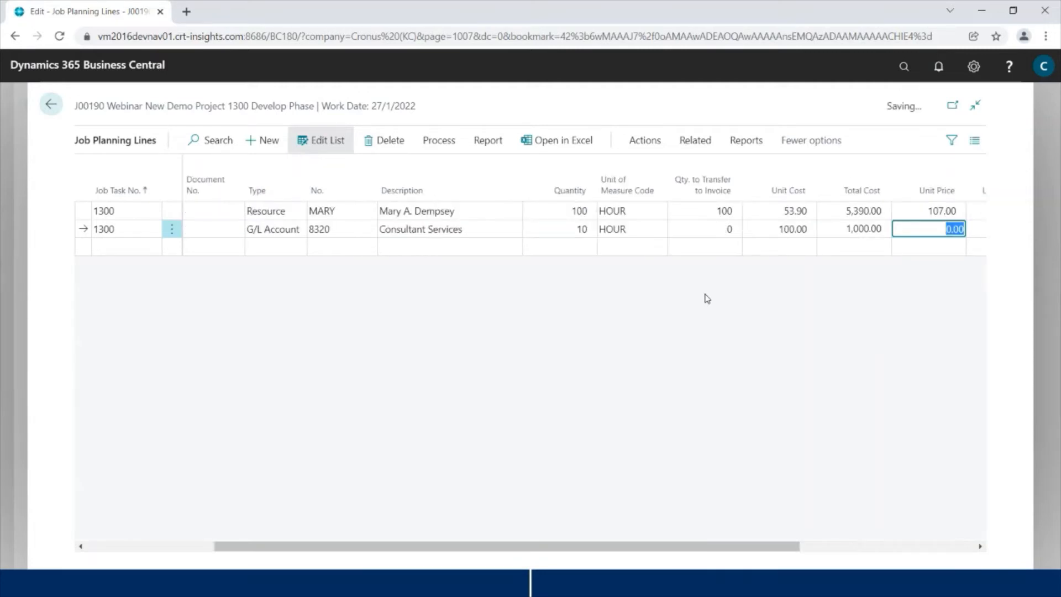
{"action": "key", "text": "shift+Tab"}
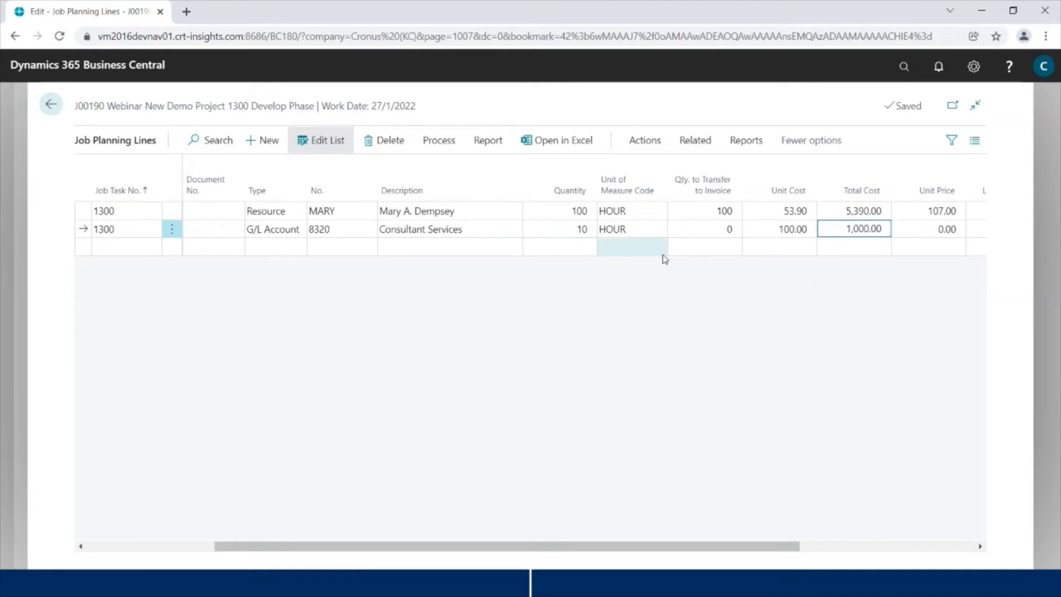
Step: Go back to the J00190 job card and scroll down to the Duration section
{"action": "left_click", "coordinate": [51, 108]}
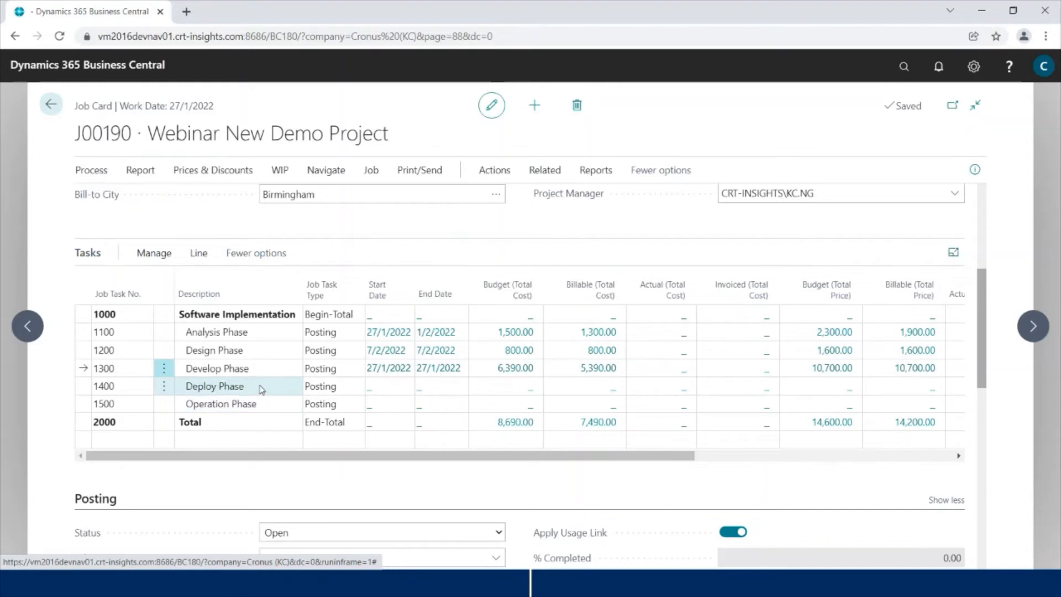
{"action": "scroll", "coordinate": [264, 408], "scroll_direction": "down", "scroll_amount": 8}
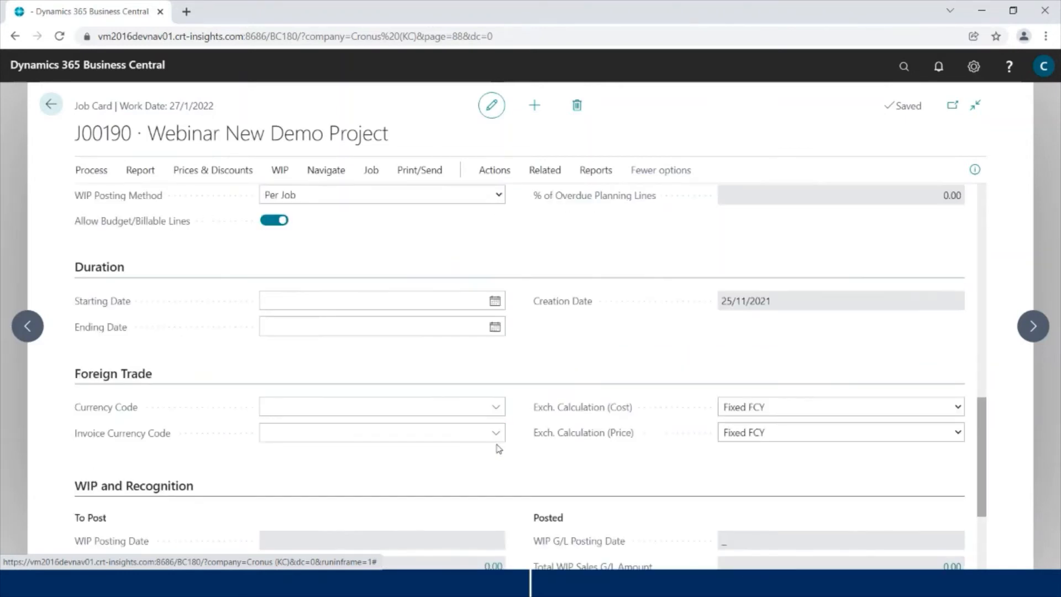
Step: Set Starting Date 1/12/2021 and correct the Ending Date from 30/11/2021 to 31/12/2021
{"action": "left_click", "coordinate": [495, 301]}
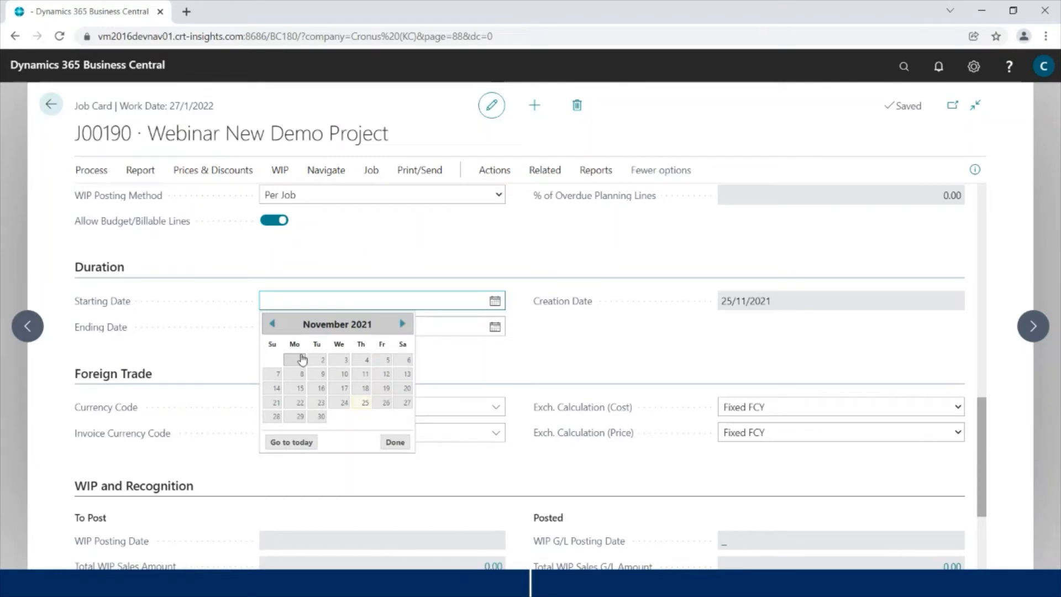
{"action": "left_click", "coordinate": [403, 324]}
{"action": "left_click", "coordinate": [348, 358]}
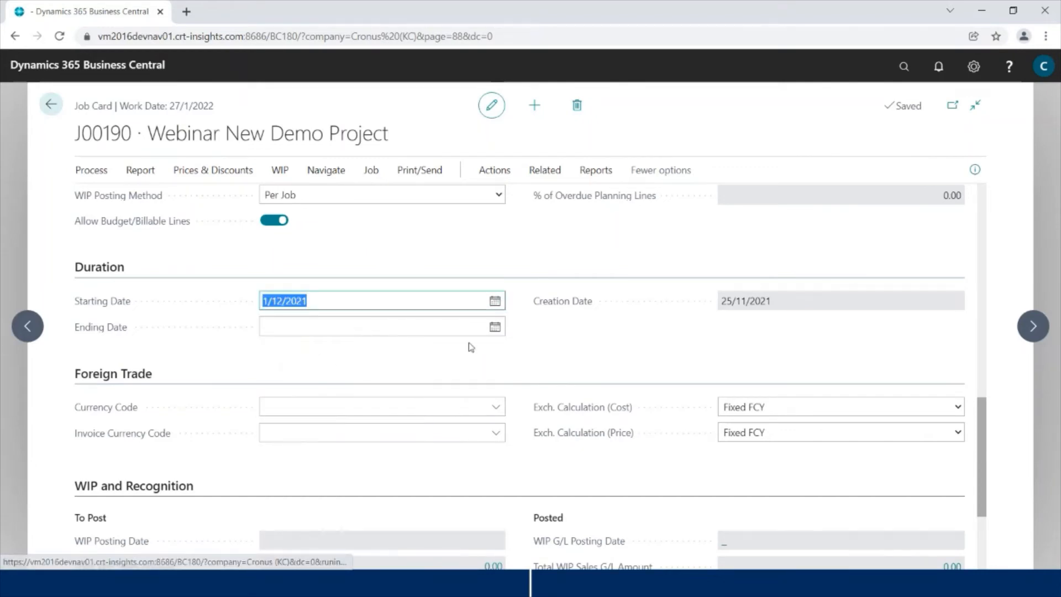
{"action": "left_click", "coordinate": [496, 328]}
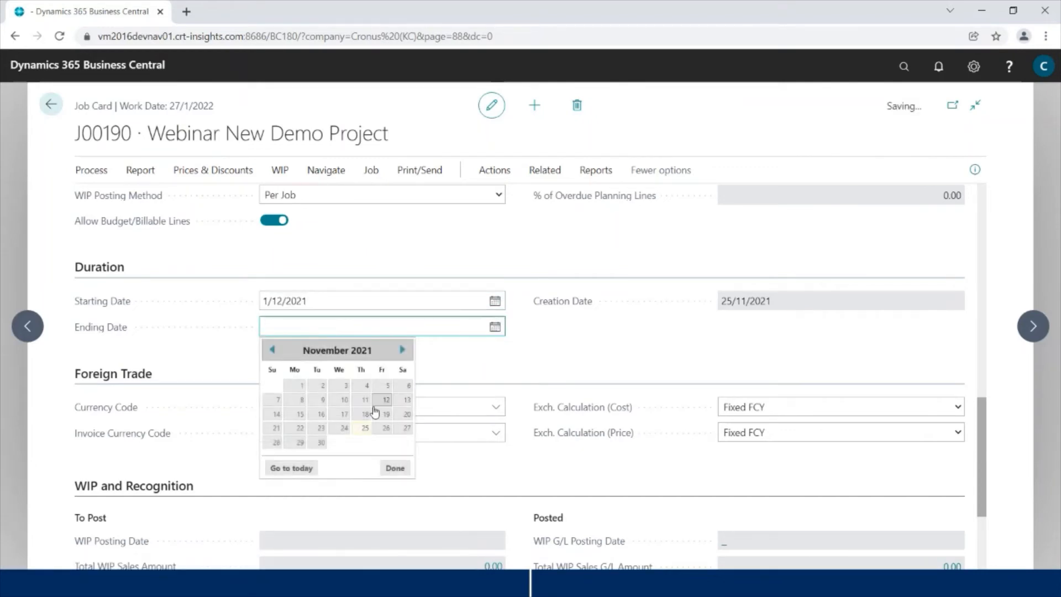
{"action": "left_click", "coordinate": [324, 442]}
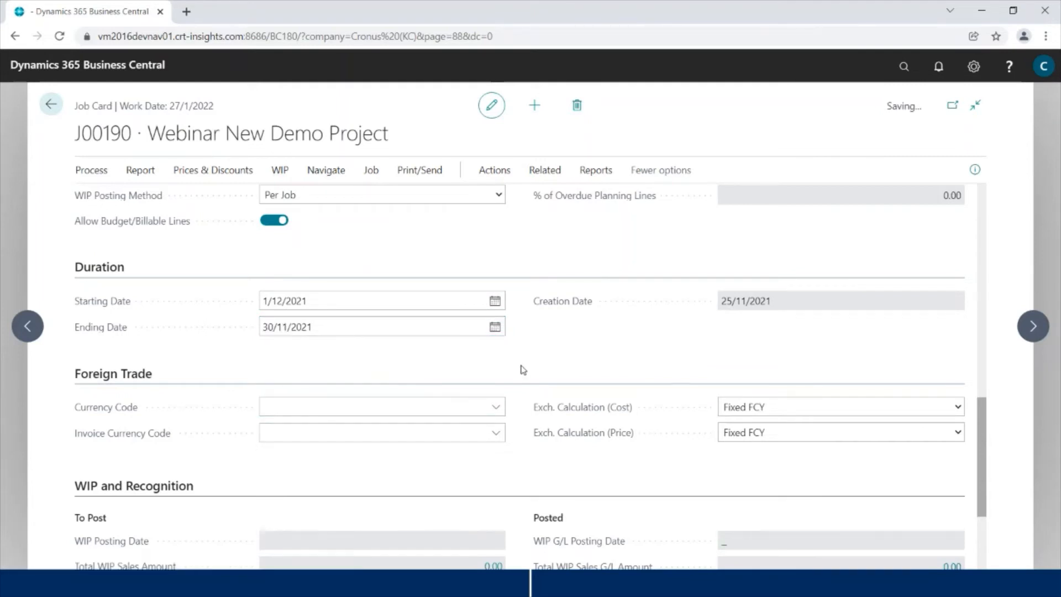
{"action": "scroll", "coordinate": [481, 355], "scroll_direction": "up", "scroll_amount": 2}
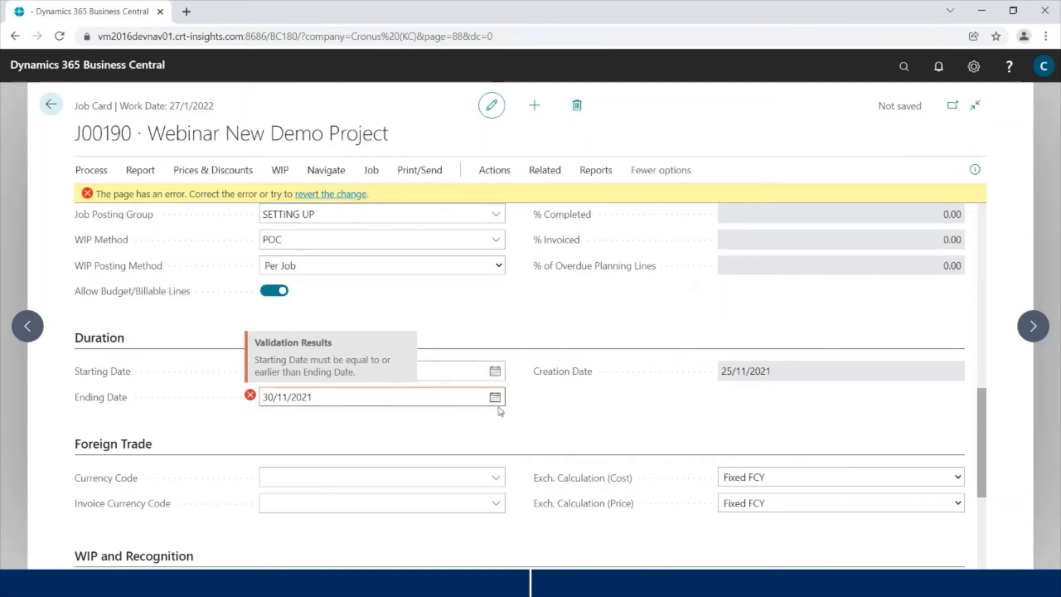
{"action": "left_click", "coordinate": [495, 397]}
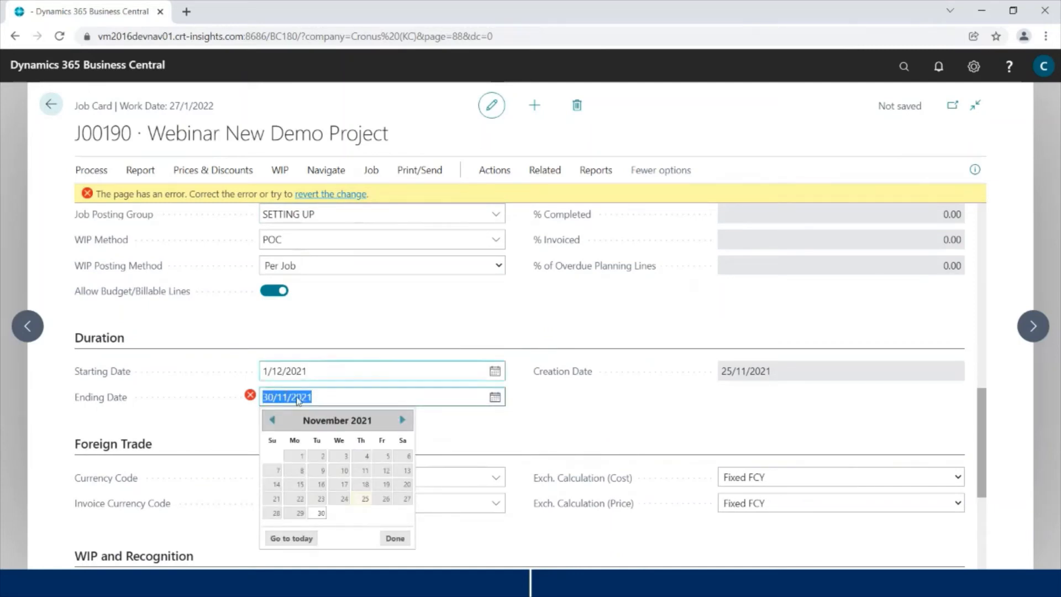
{"action": "left_click", "coordinate": [402, 419]}
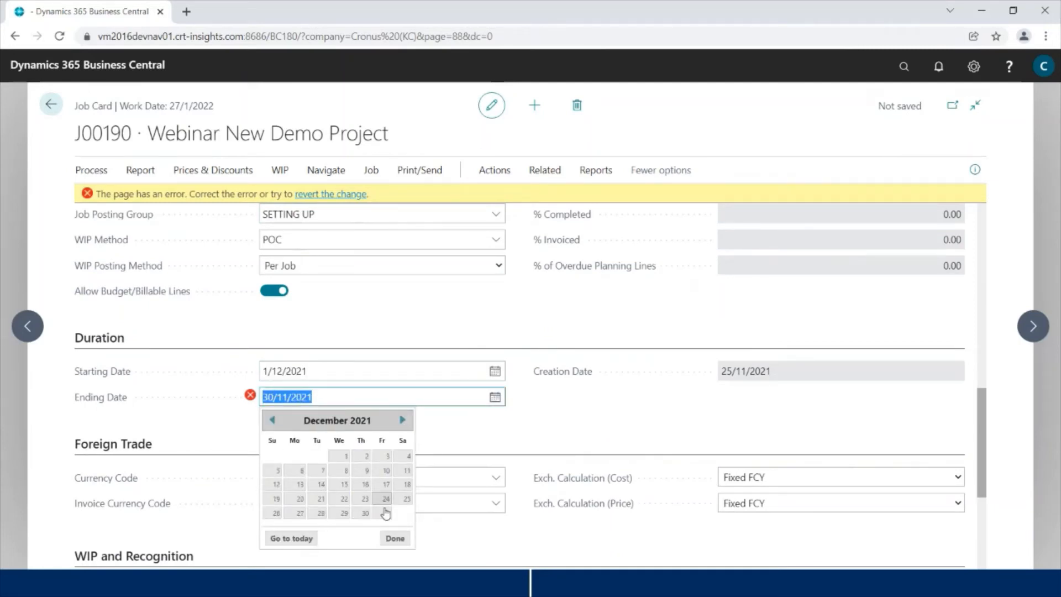
{"action": "left_click", "coordinate": [385, 513]}
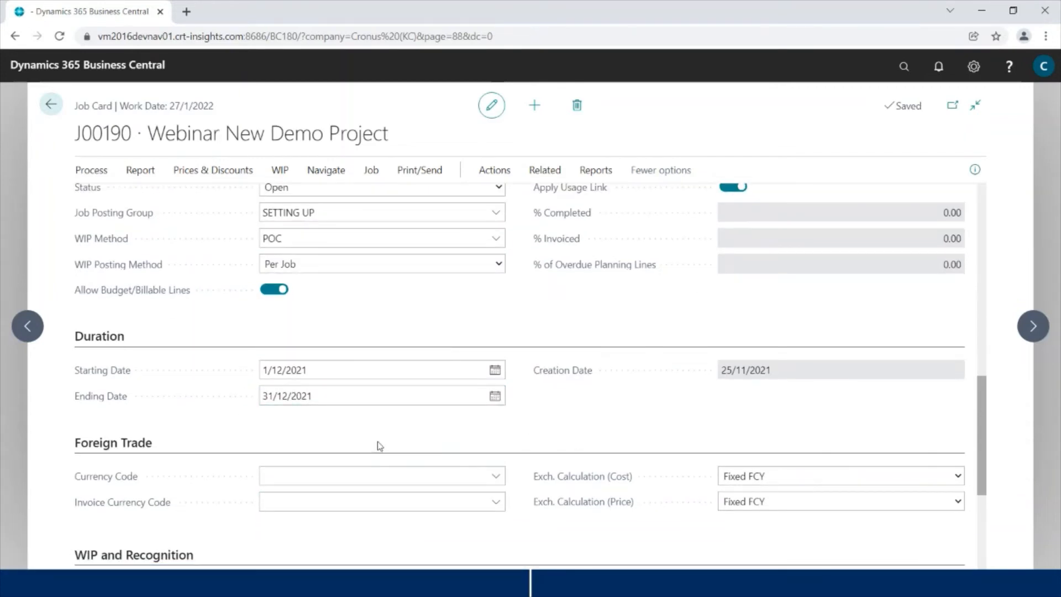
Step: Review the task totals in J00190's Tasks grid, then close the job card
{"action": "scroll", "coordinate": [534, 362], "scroll_direction": "down", "scroll_amount": 4}
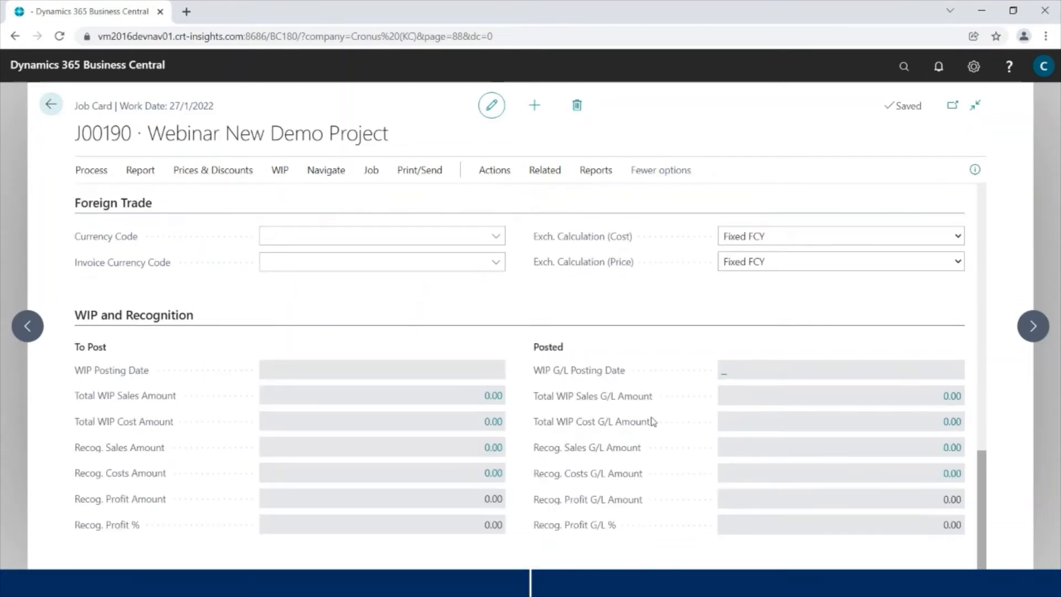
{"action": "scroll", "coordinate": [572, 431], "scroll_direction": "up", "scroll_amount": 9}
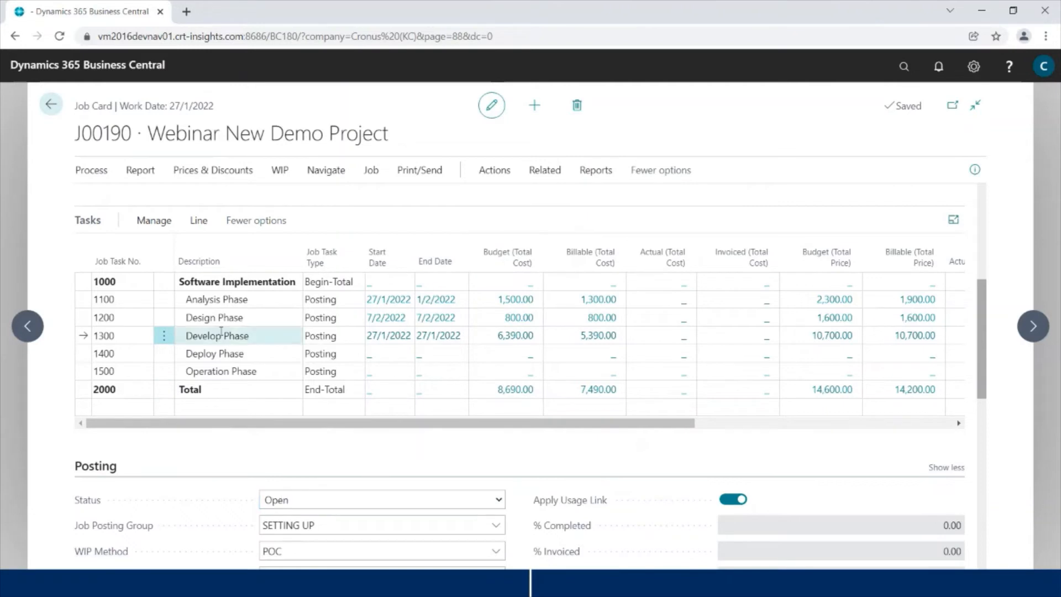
{"action": "scroll", "coordinate": [394, 269], "scroll_direction": "up", "scroll_amount": 1}
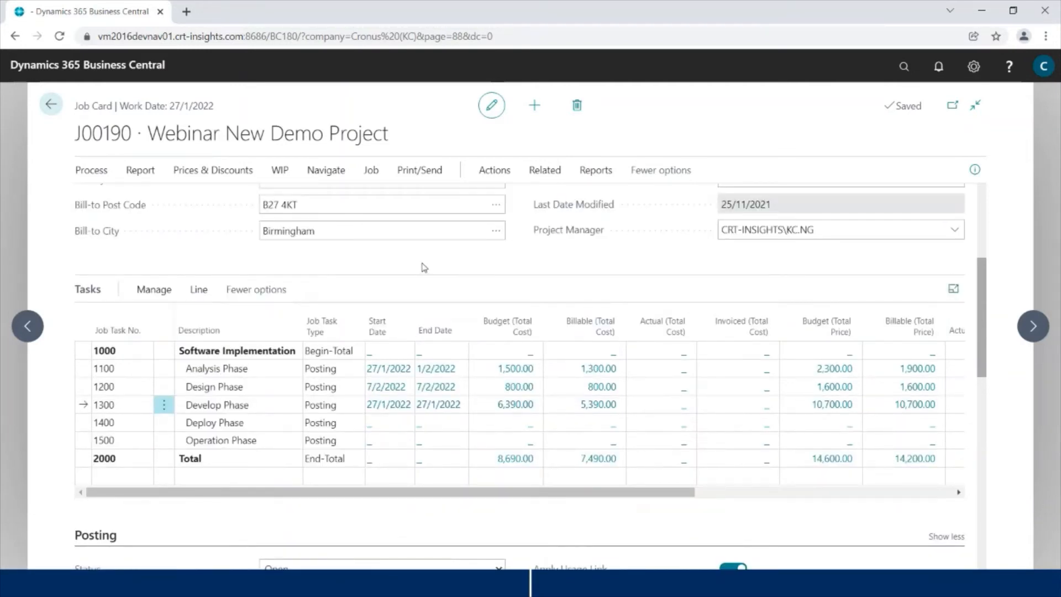
{"action": "left_click", "coordinate": [51, 110]}
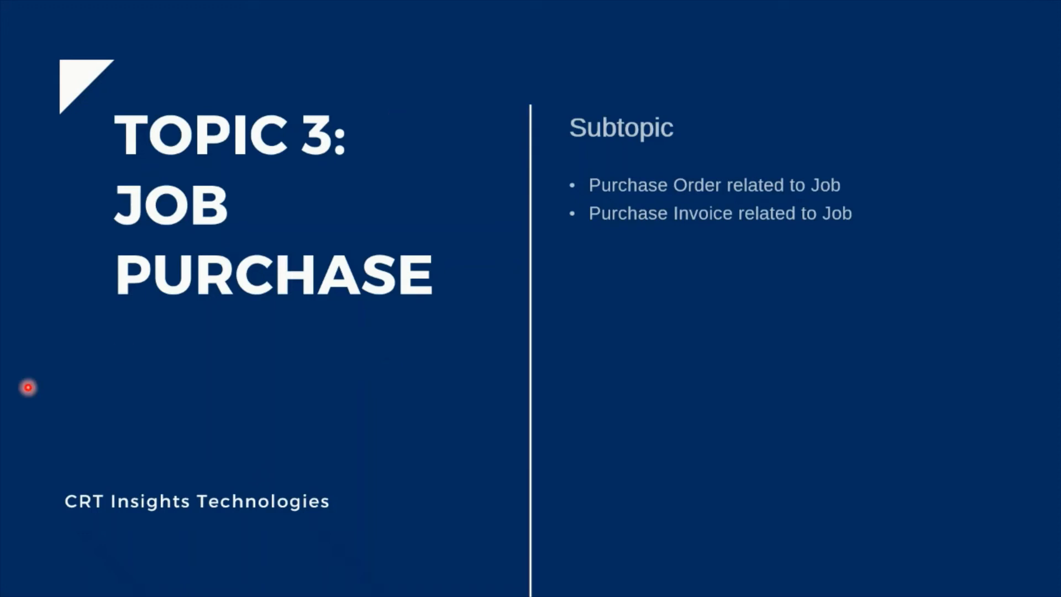
Step: Switch from the slide back to the J00190 Webinar New Demo Project job card
{"action": "key", "text": "alt+Tab"}
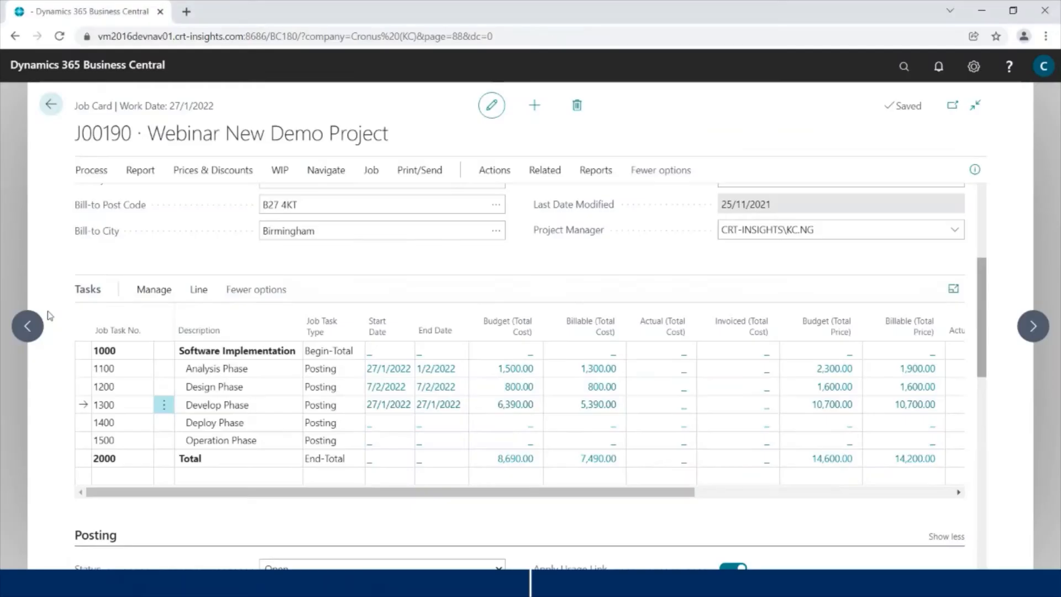
Step: Find Purchase Invoices with a 'pur inv' search and create a new blank invoice
{"action": "left_click", "coordinate": [53, 109]}
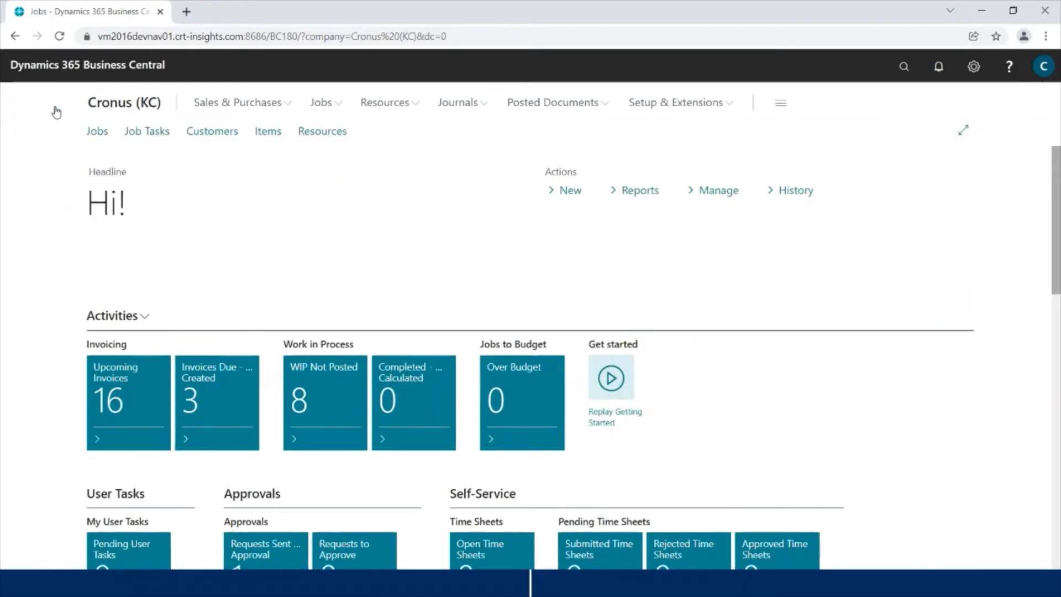
{"action": "left_click", "coordinate": [905, 76]}
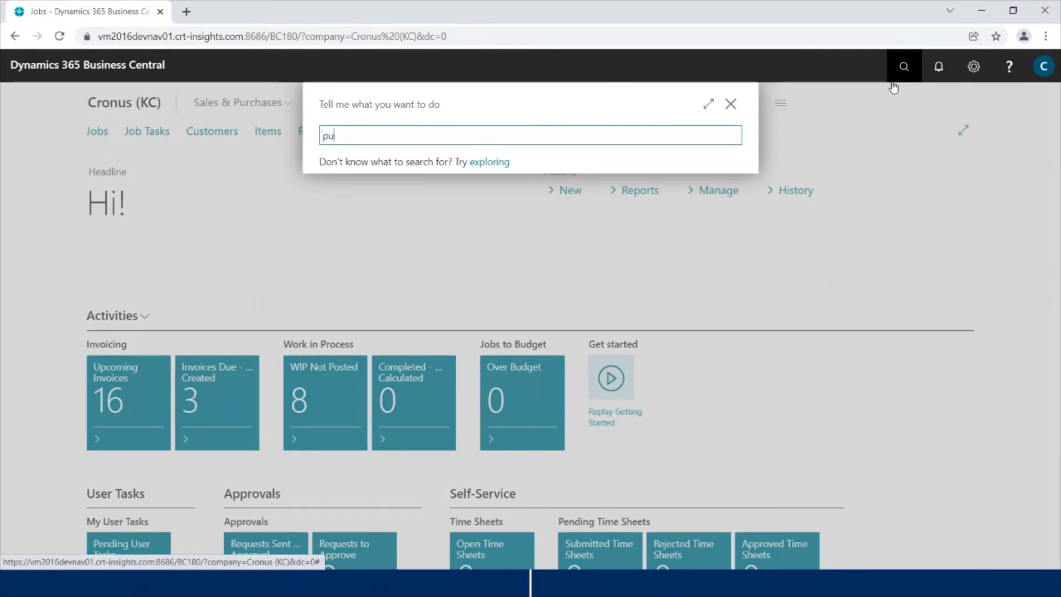
{"action": "type", "text": "pur inv"}
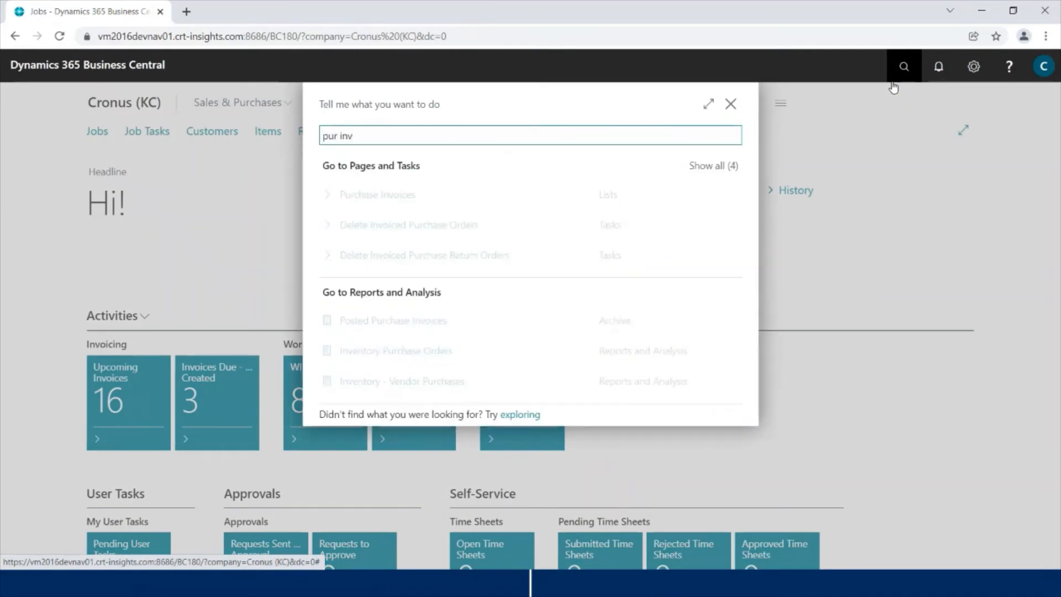
{"action": "left_click", "coordinate": [417, 196]}
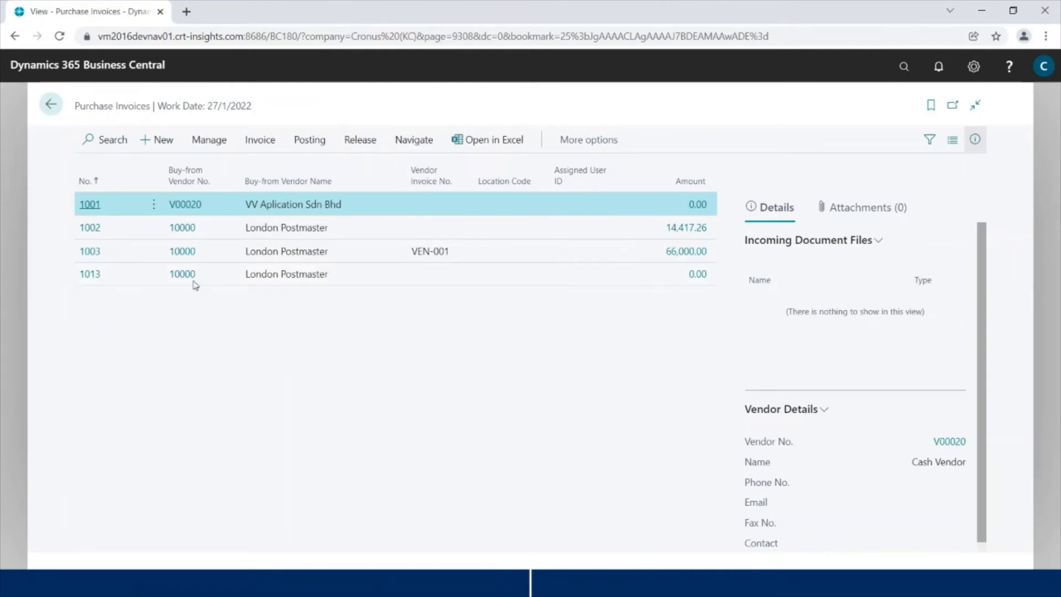
{"action": "left_click", "coordinate": [160, 142]}
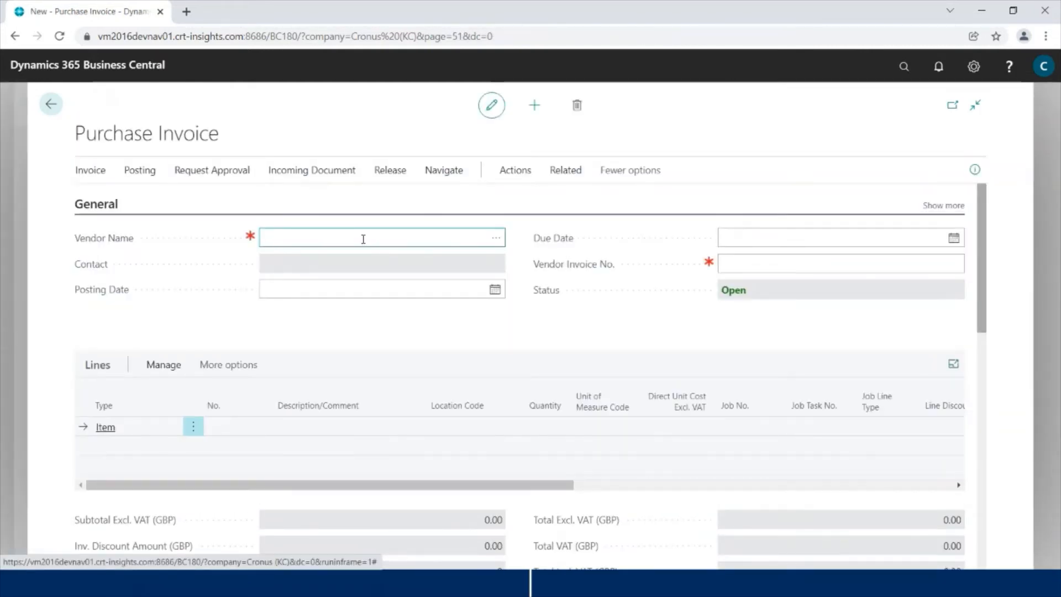
Step: Enter the vendor 1017 and add a G/L Account line for account 8320
{"action": "type", "text": "1017"}
{"action": "key", "text": "Tab"}
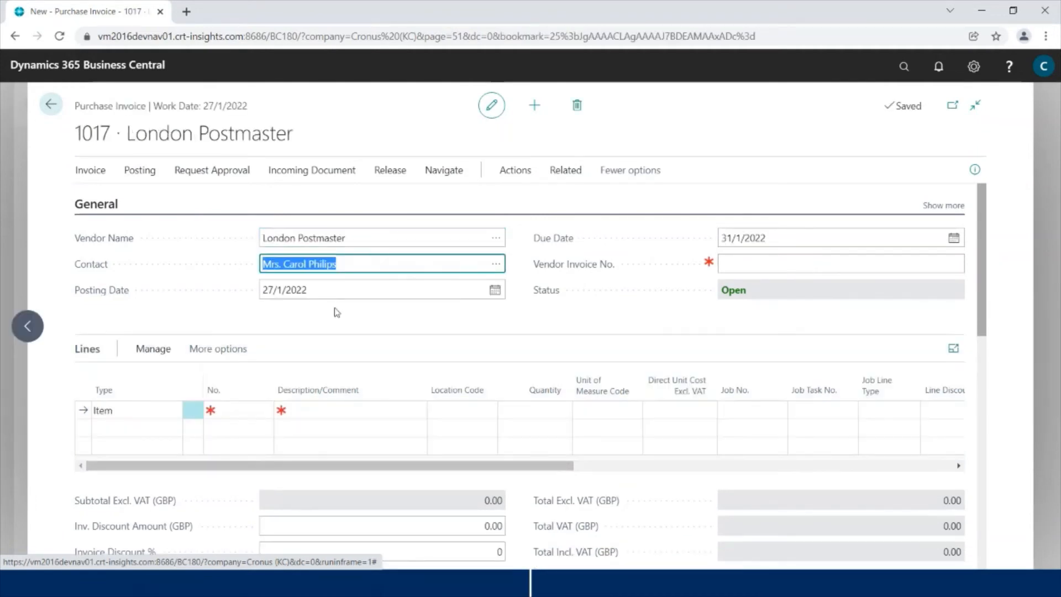
{"action": "left_click", "coordinate": [161, 410]}
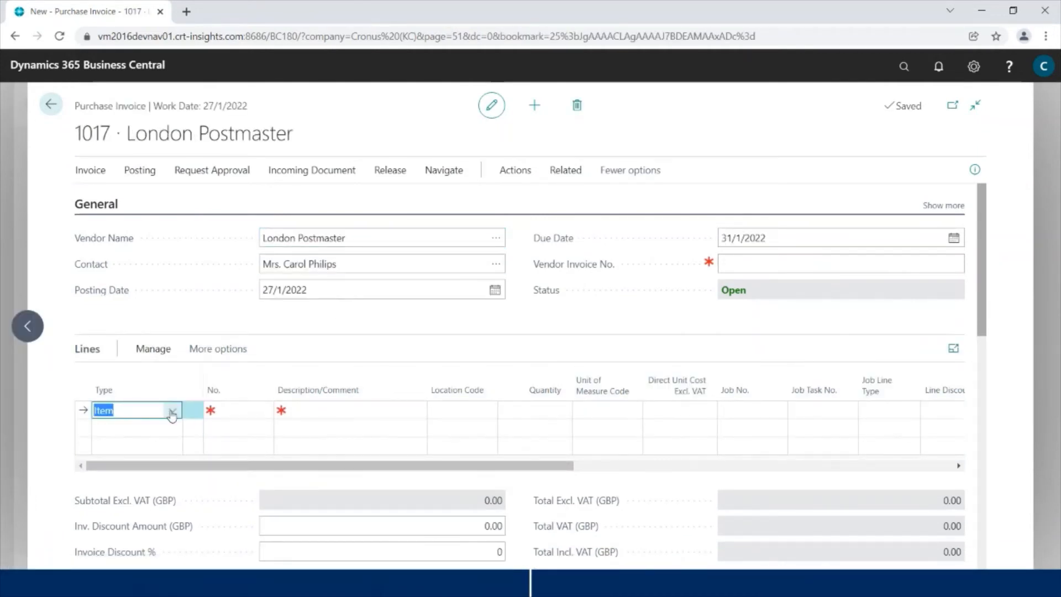
{"action": "left_click", "coordinate": [172, 410]}
{"action": "left_click", "coordinate": [201, 306]}
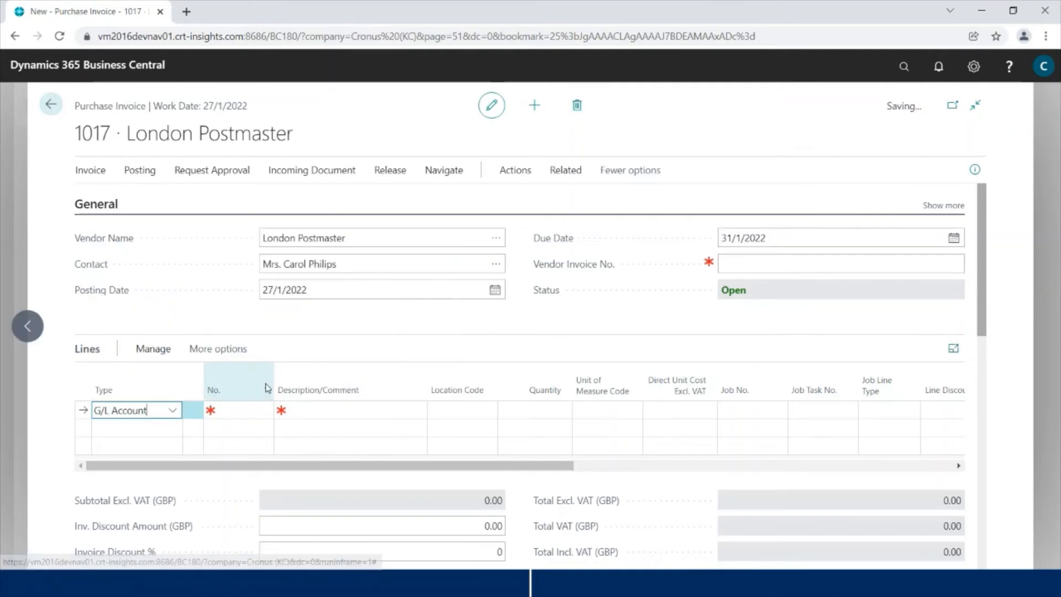
{"action": "left_click", "coordinate": [270, 411]}
{"action": "left_click", "coordinate": [269, 414]}
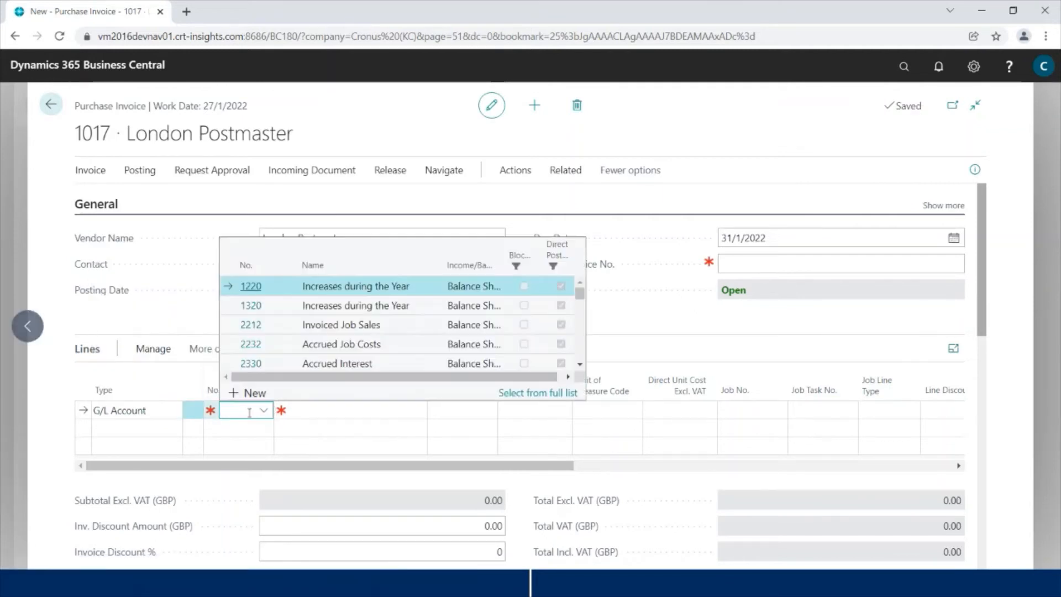
{"action": "type", "text": "832"}
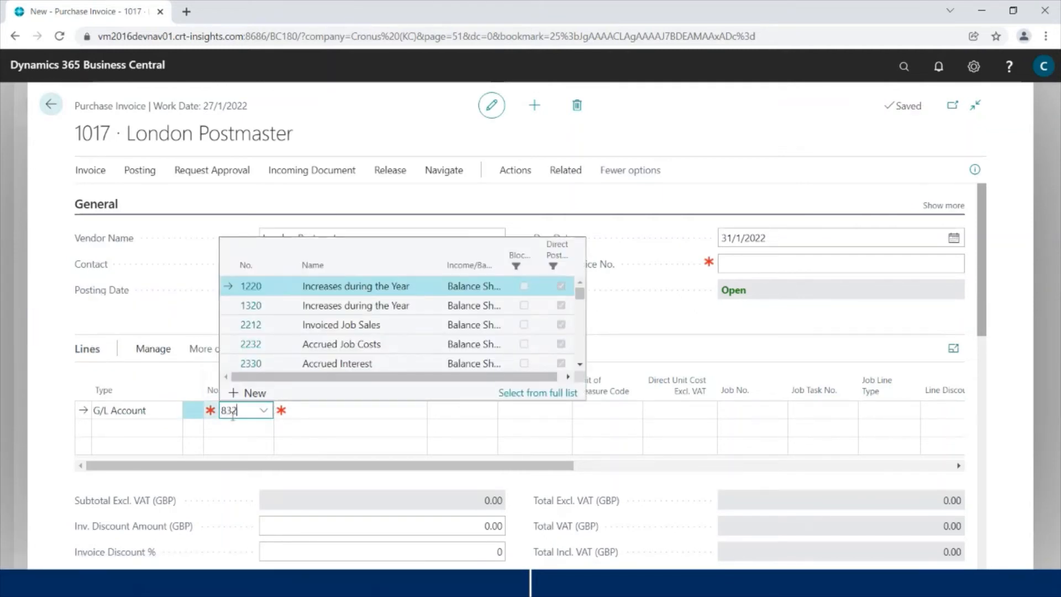
{"action": "type", "text": "0"}
{"action": "key", "text": "Tab"}
Step: Give the 8320 line quantity 11 HOUR at a direct unit cost of 100.00
{"action": "key", "text": "Tab"}
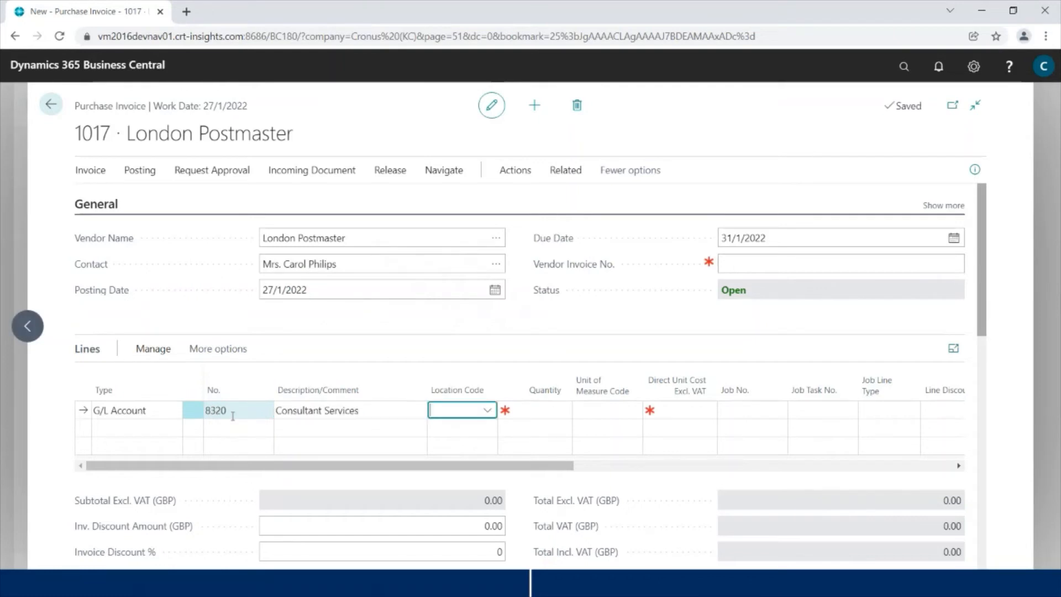
{"action": "key", "text": "Tab"}
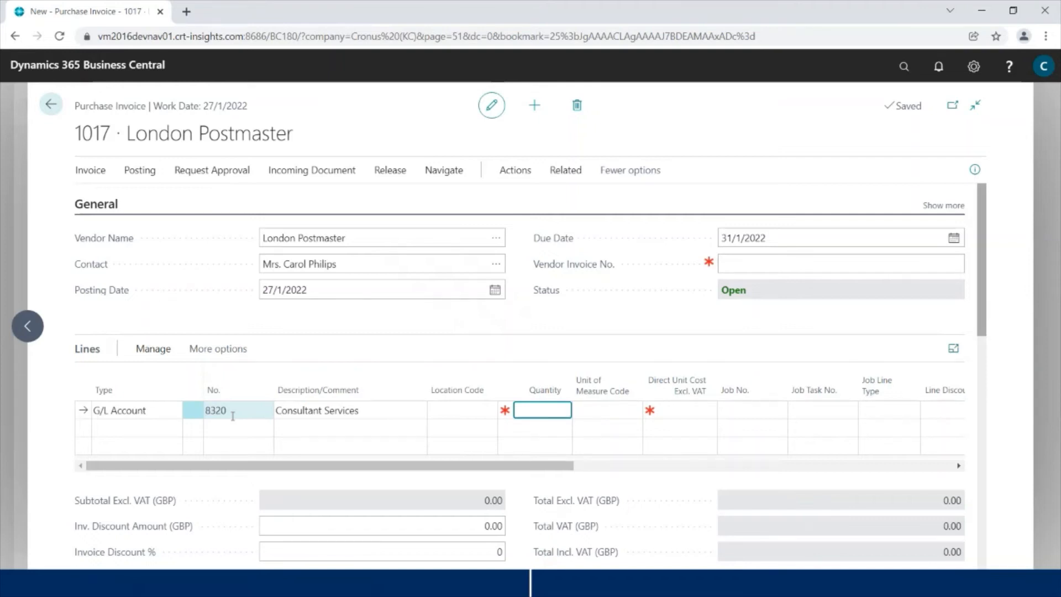
{"action": "type", "text": "11"}
{"action": "key", "text": "Tab"}
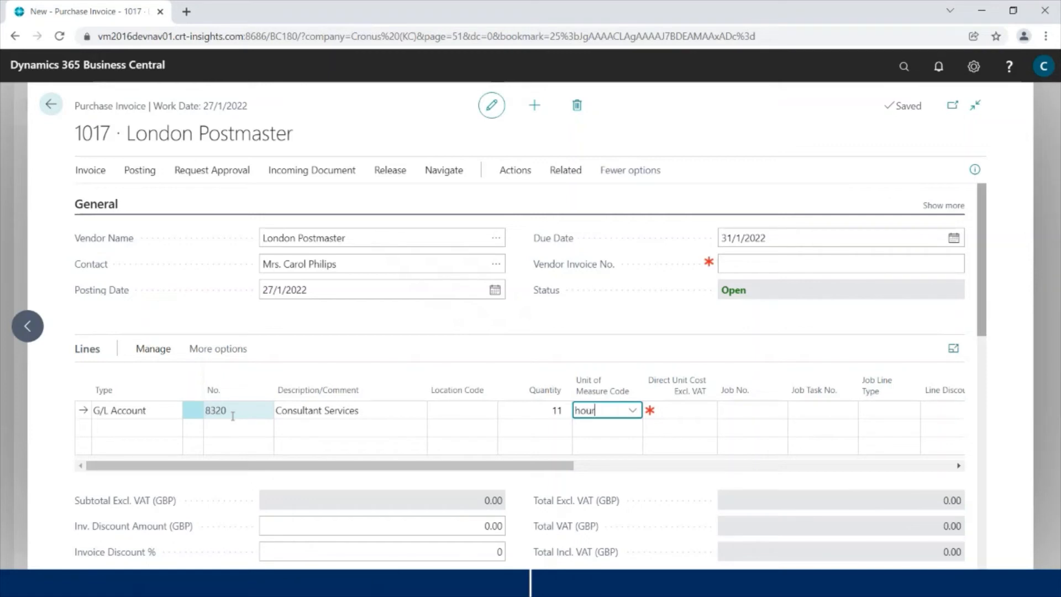
{"action": "key", "text": "Tab"}
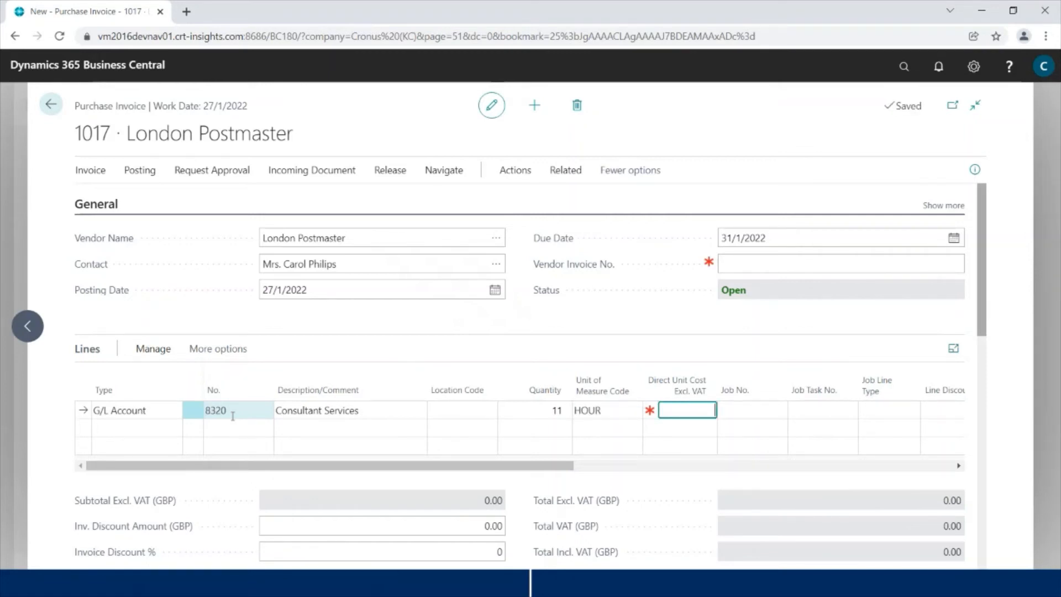
{"action": "key", "text": "Tab"}
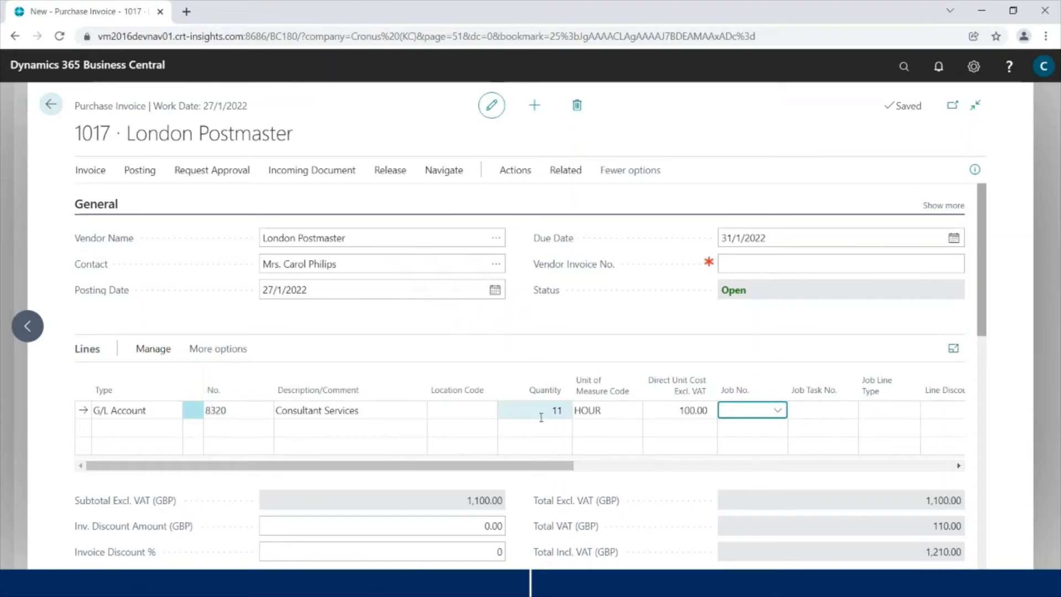
Step: Charge the 8320 line to job J00190, task 1300 Develop Phase
{"action": "left_click", "coordinate": [779, 412]}
{"action": "scroll", "coordinate": [633, 361], "scroll_direction": "down", "scroll_amount": 5}
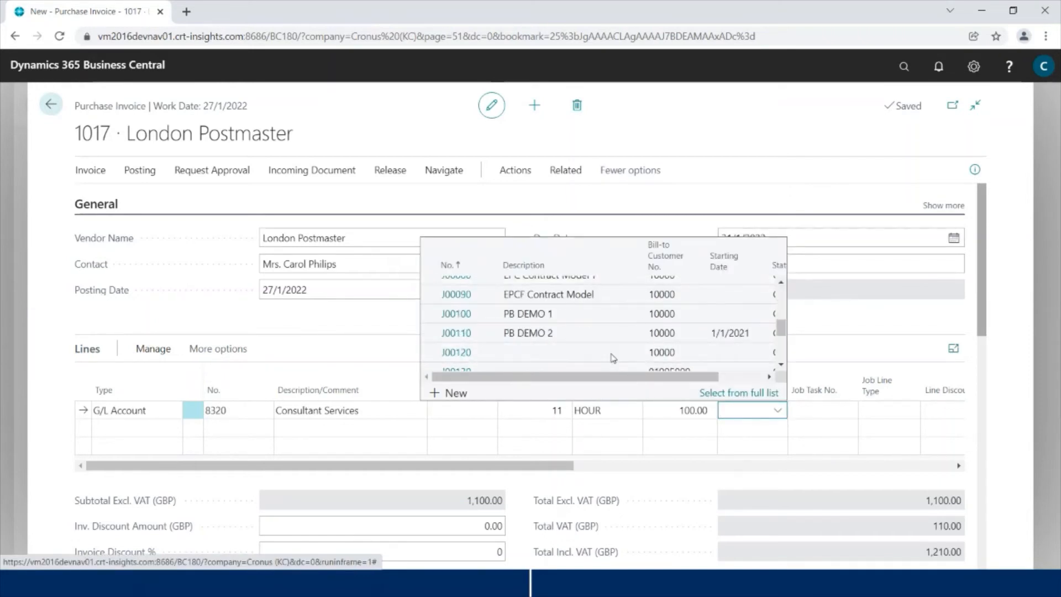
{"action": "left_click", "coordinate": [568, 338]}
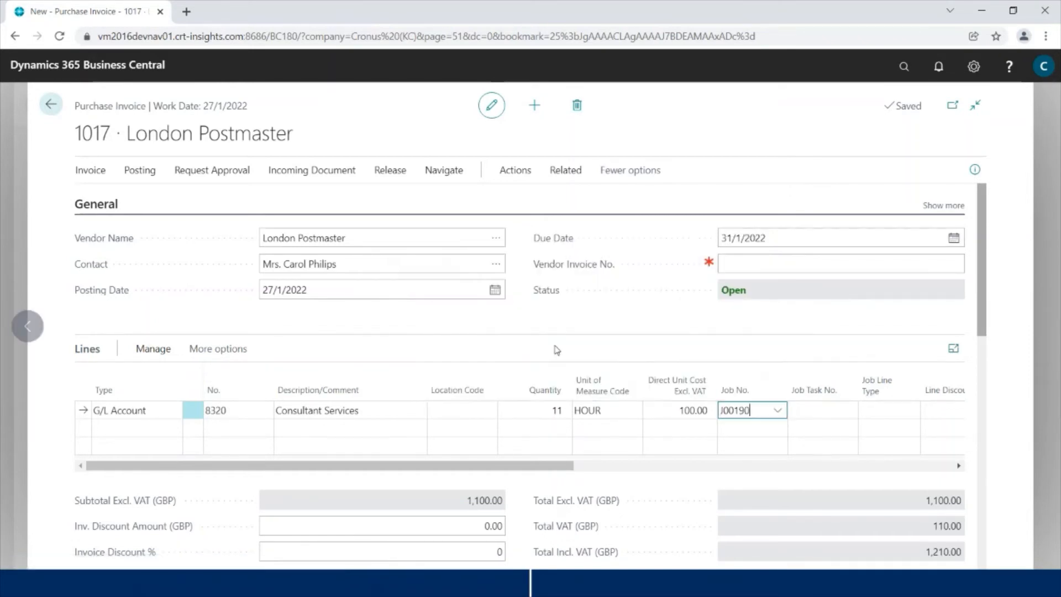
{"action": "key", "text": "Tab"}
{"action": "left_click", "coordinate": [848, 412]}
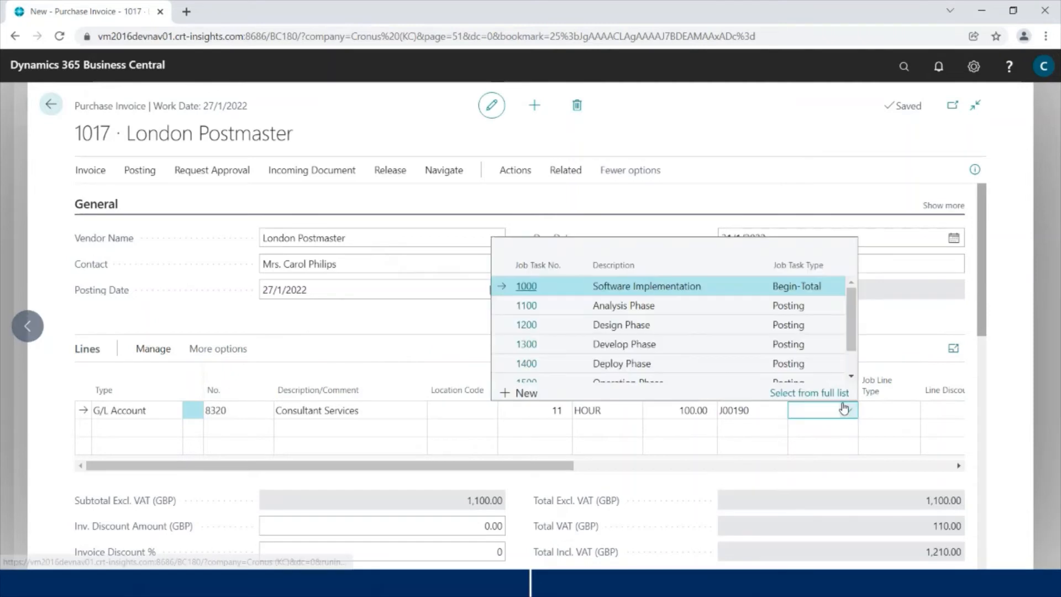
{"action": "scroll", "coordinate": [712, 326], "scroll_direction": "down", "scroll_amount": 1}
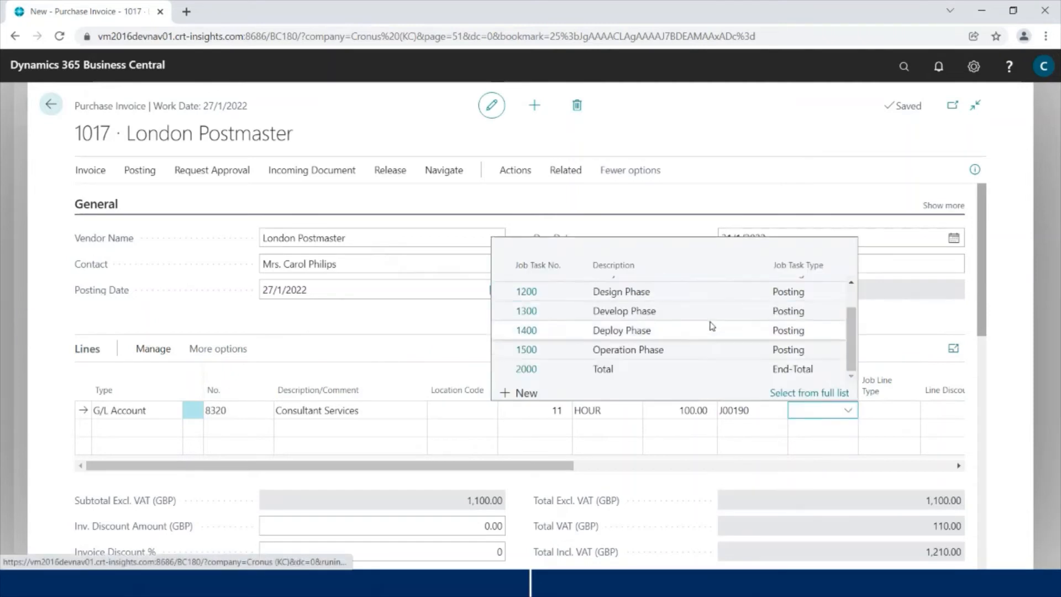
{"action": "left_click", "coordinate": [637, 316]}
{"action": "key", "text": "Tab"}
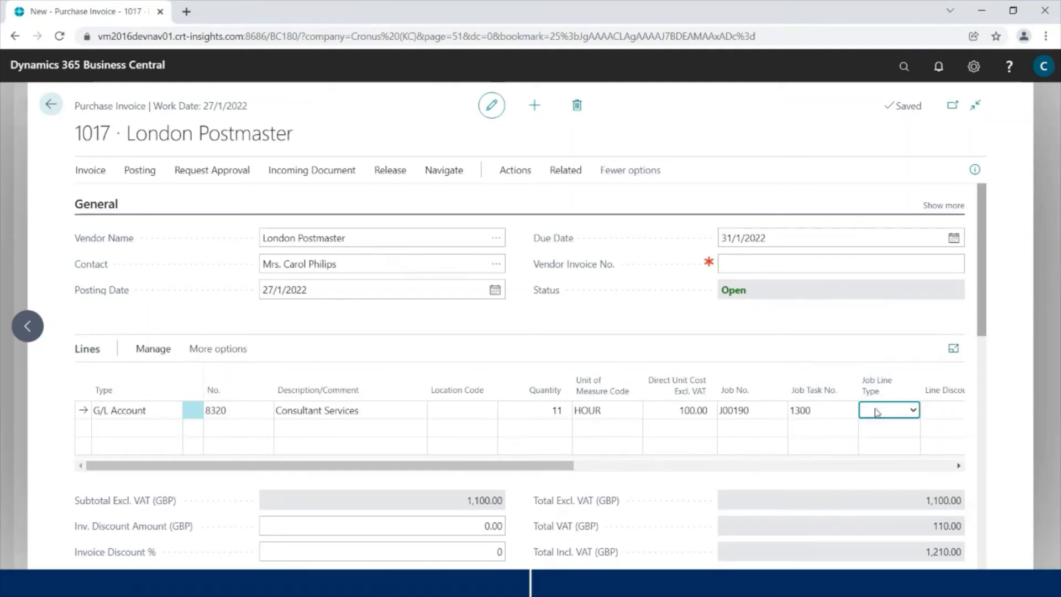
Step: Enter PINVDEMO001 as the Vendor Invoice No. in the header
{"action": "left_click", "coordinate": [741, 260]}
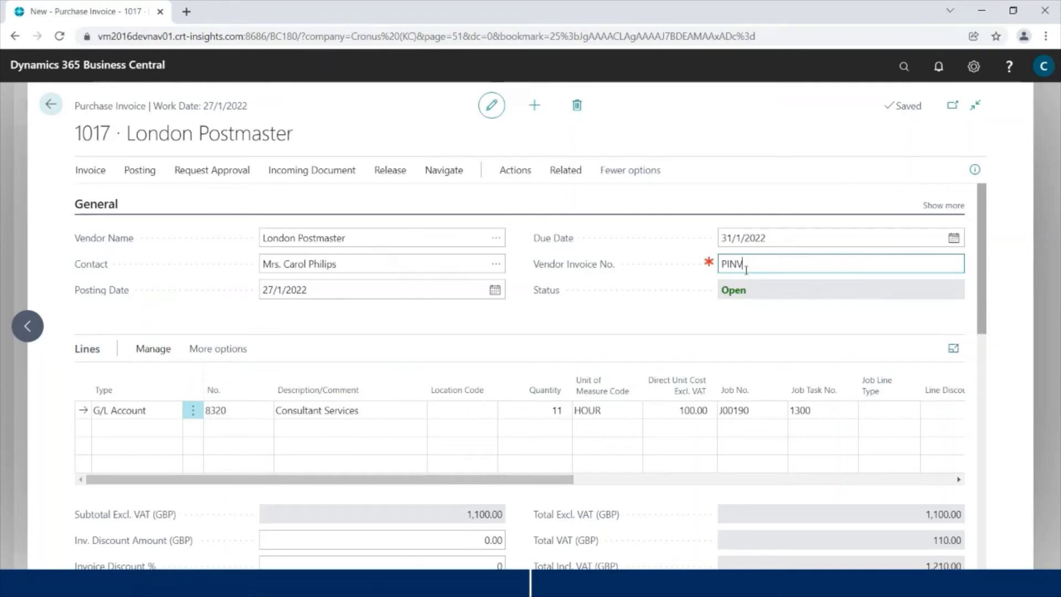
{"action": "type", "text": "PINVDEMO001"}
{"action": "key", "text": "Tab"}
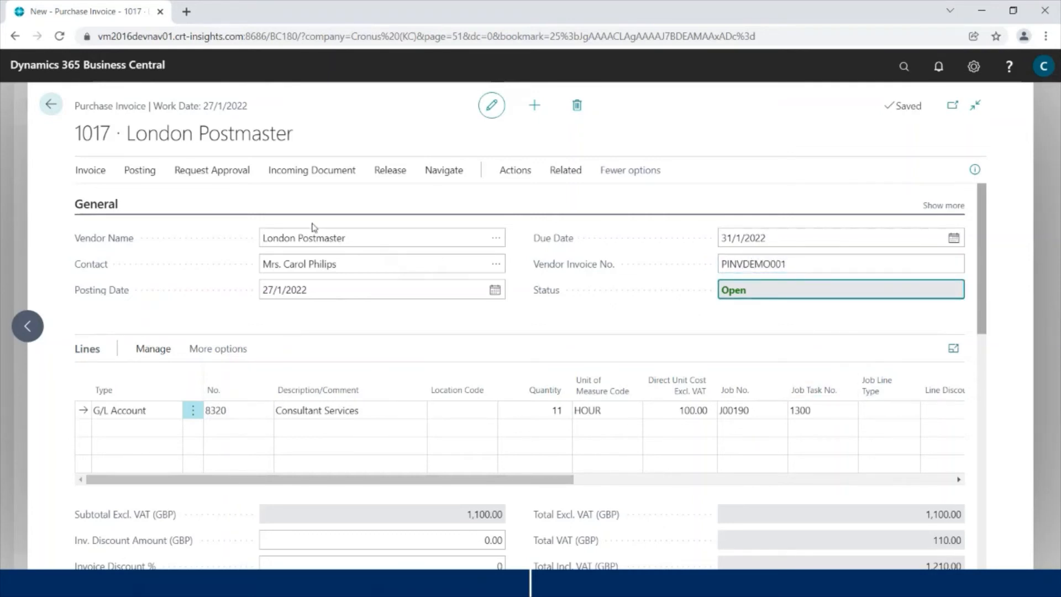
Step: Release and post purchase invoice 1017, posting without linking planning lines
{"action": "left_click", "coordinate": [388, 172]}
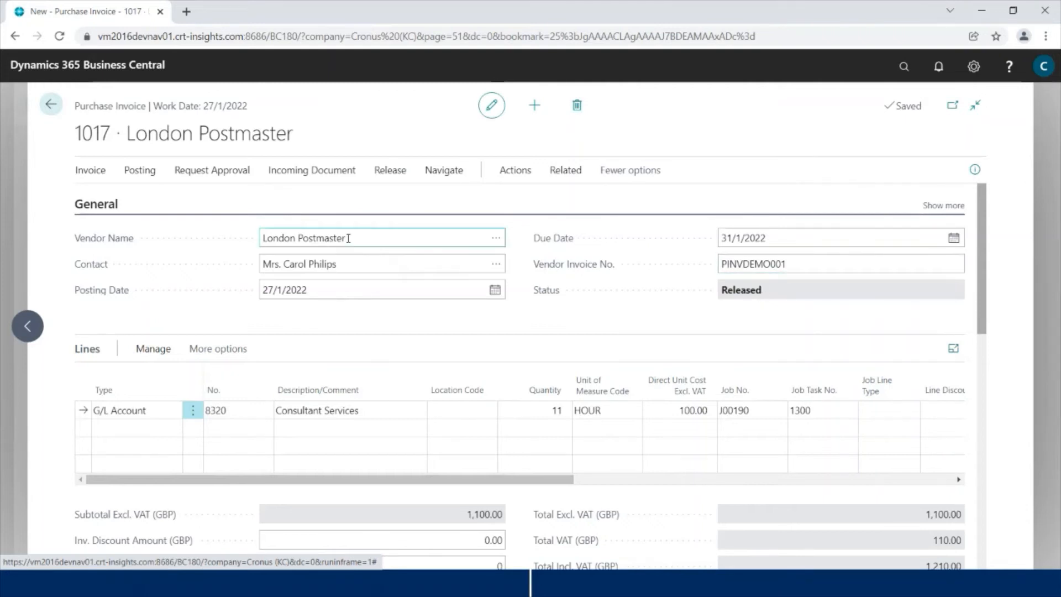
{"action": "left_click", "coordinate": [140, 177]}
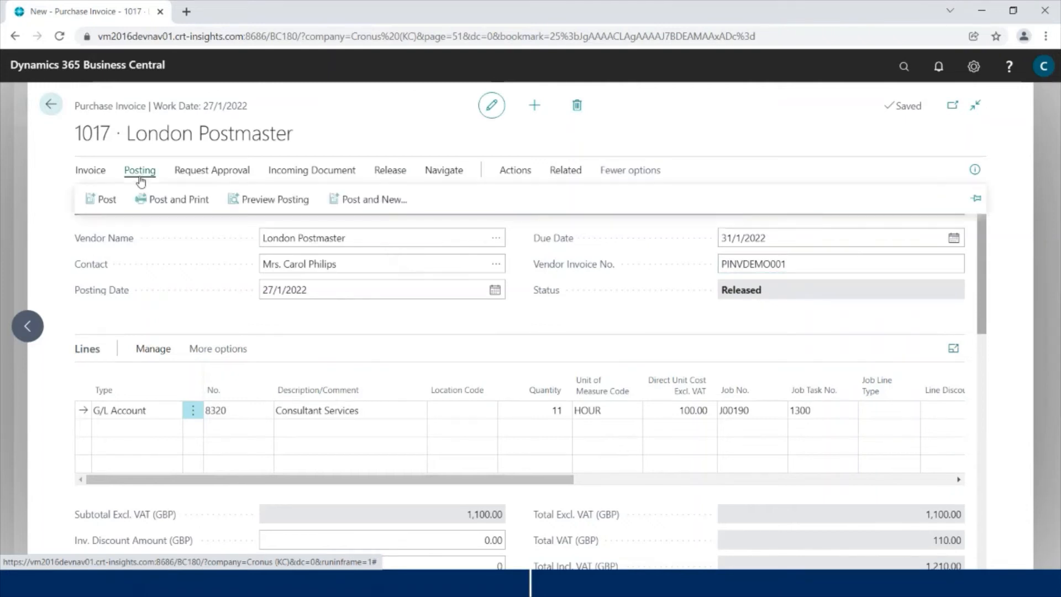
{"action": "left_click", "coordinate": [103, 199]}
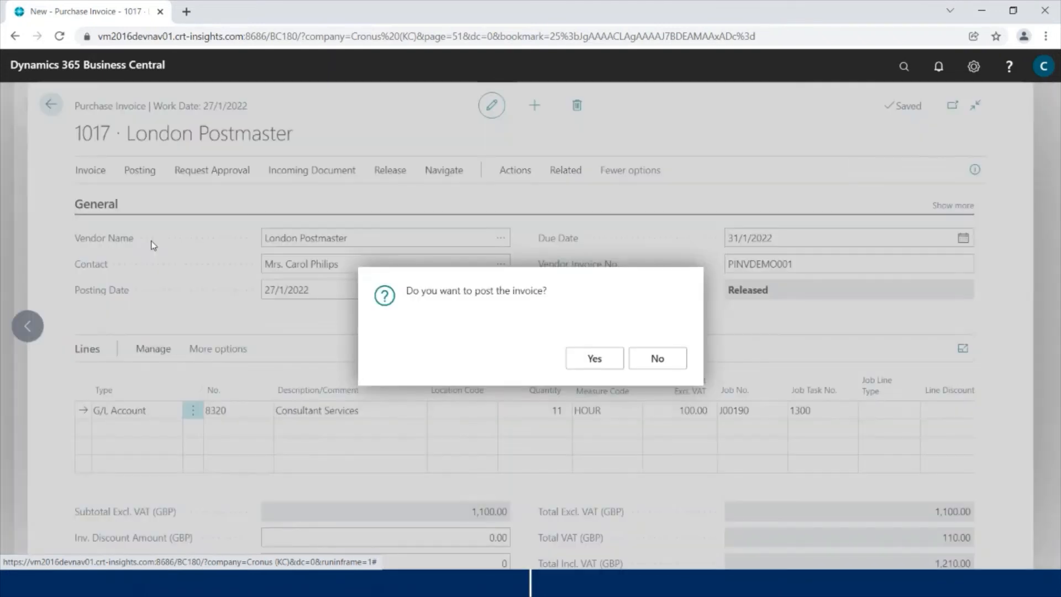
{"action": "left_click", "coordinate": [592, 358]}
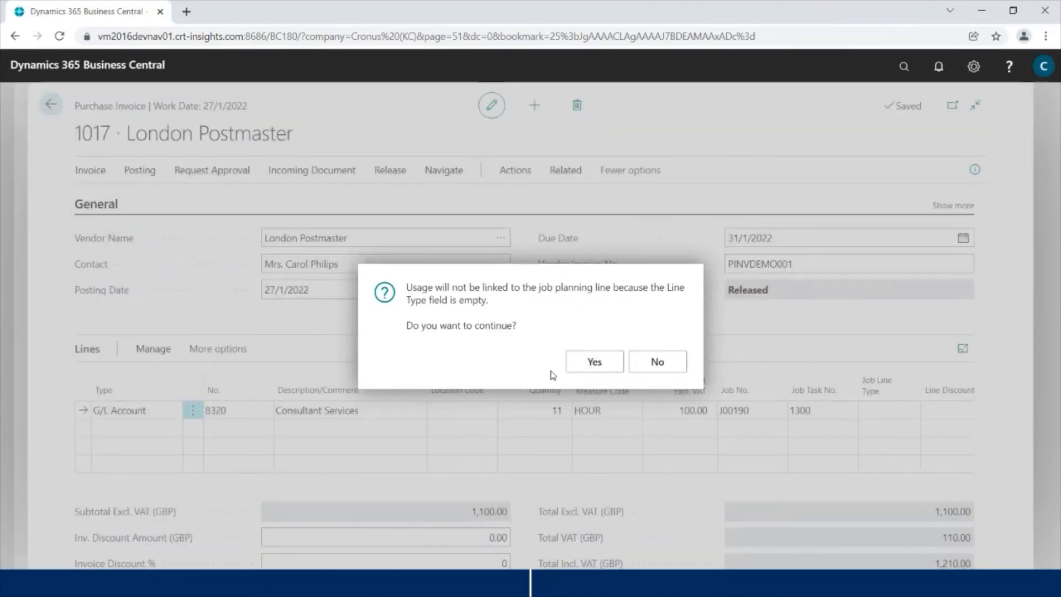
{"action": "left_click", "coordinate": [594, 363]}
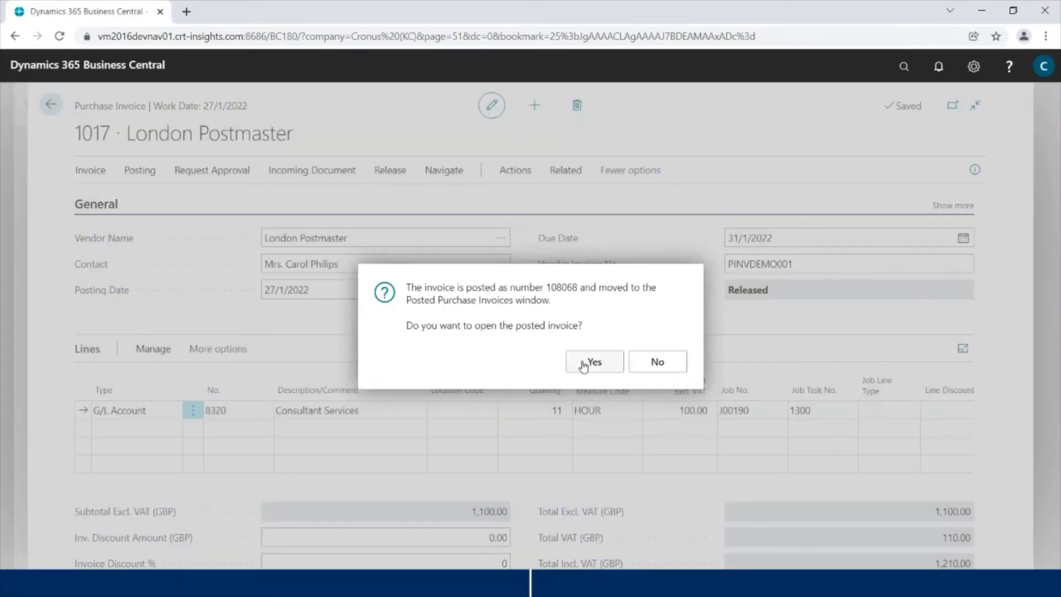
Step: Review posted invoice 108068, then return to the Purchase Invoices list
{"action": "left_click", "coordinate": [585, 364]}
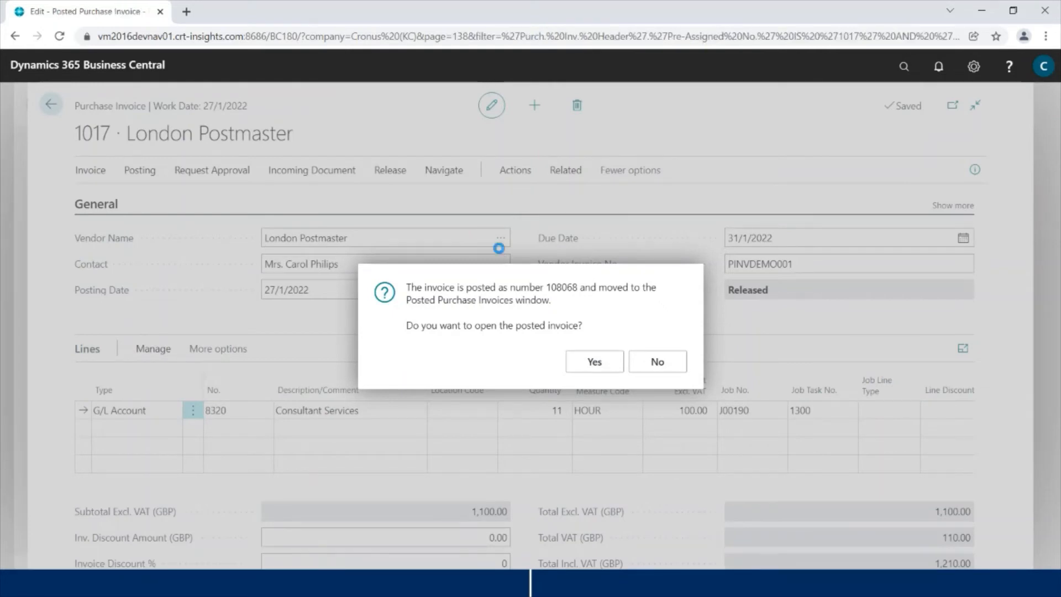
{"action": "scroll", "coordinate": [520, 337], "scroll_direction": "down", "scroll_amount": 5}
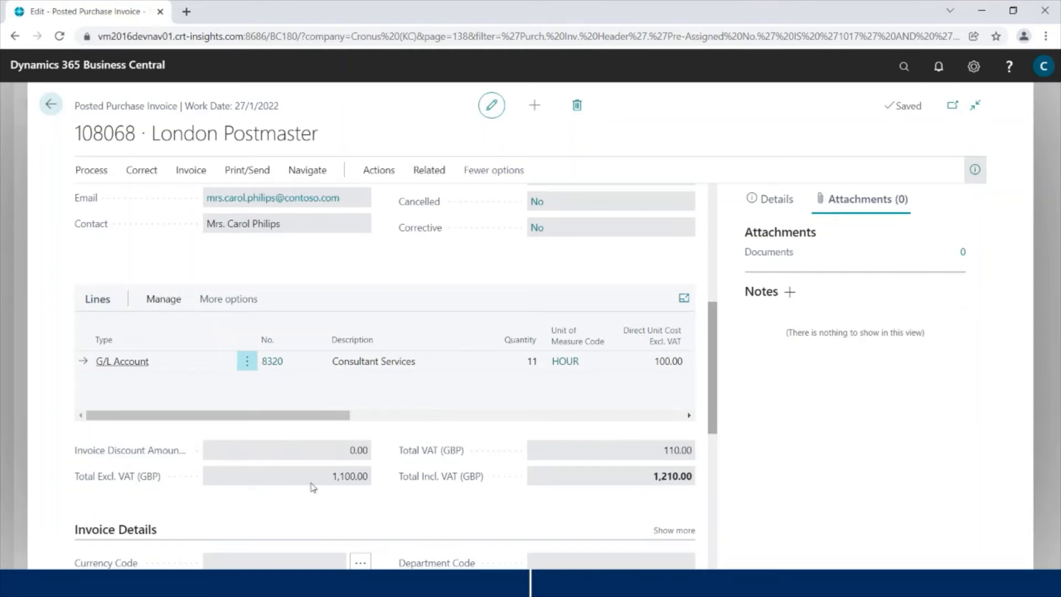
{"action": "left_click", "coordinate": [51, 105]}
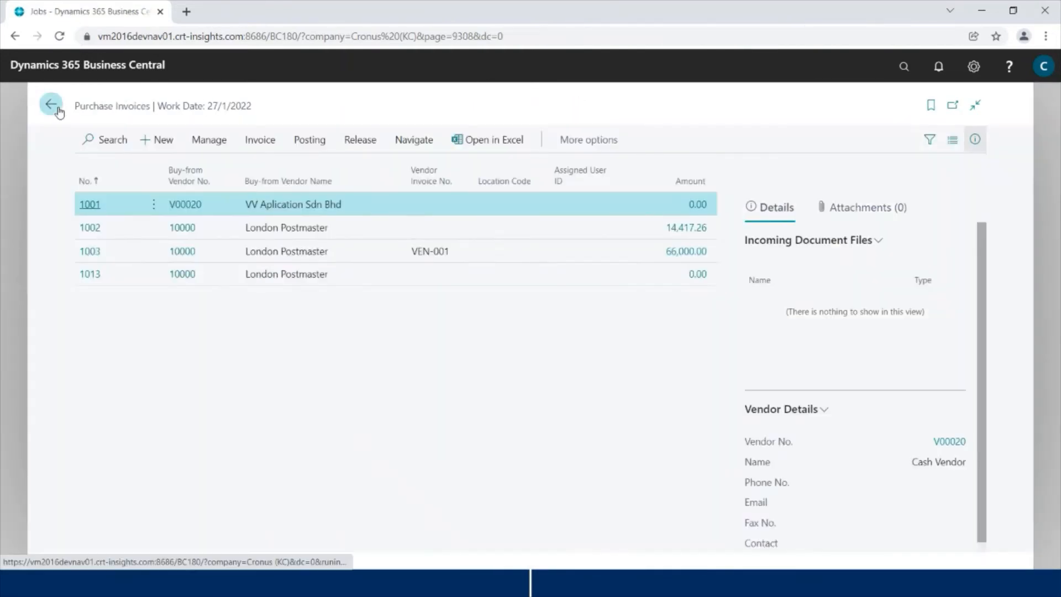
Step: Open job J00190 from the Jobs list
{"action": "left_click", "coordinate": [60, 111]}
{"action": "left_click", "coordinate": [97, 133]}
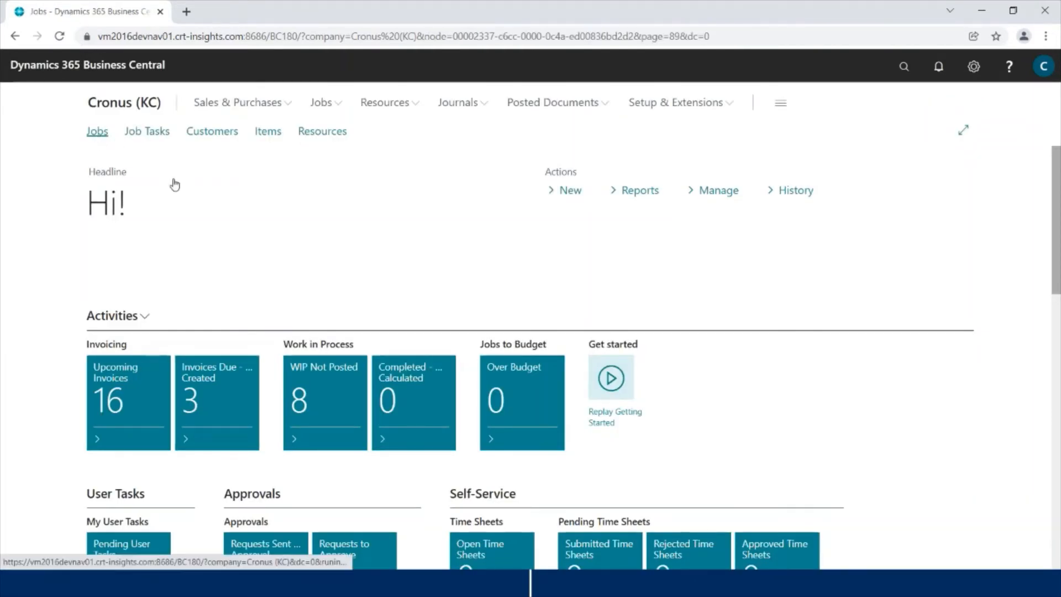
{"action": "scroll", "coordinate": [331, 387], "scroll_direction": "down", "scroll_amount": 3}
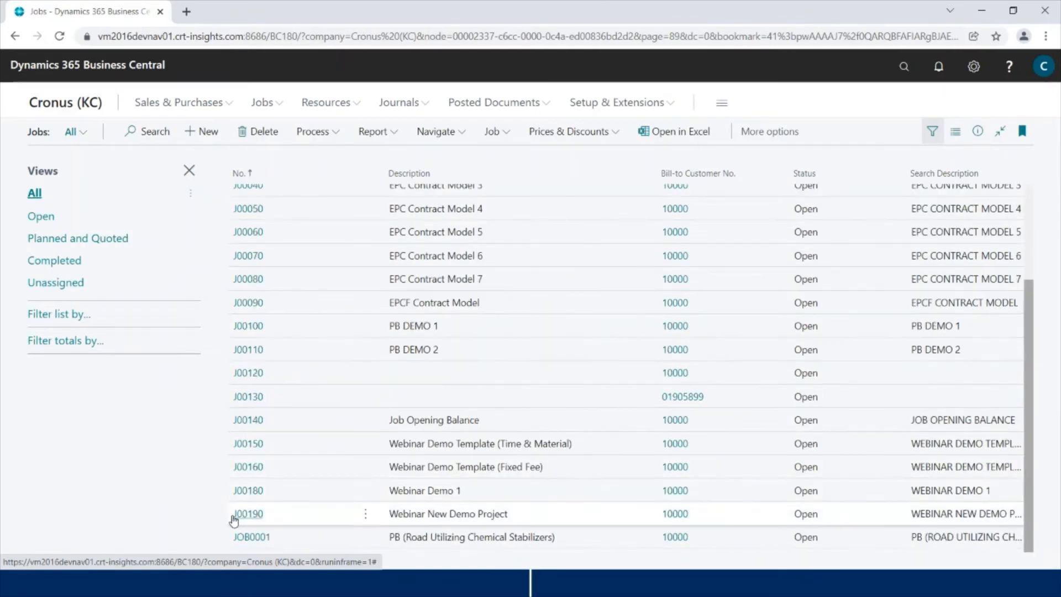
{"action": "left_click", "coordinate": [239, 520]}
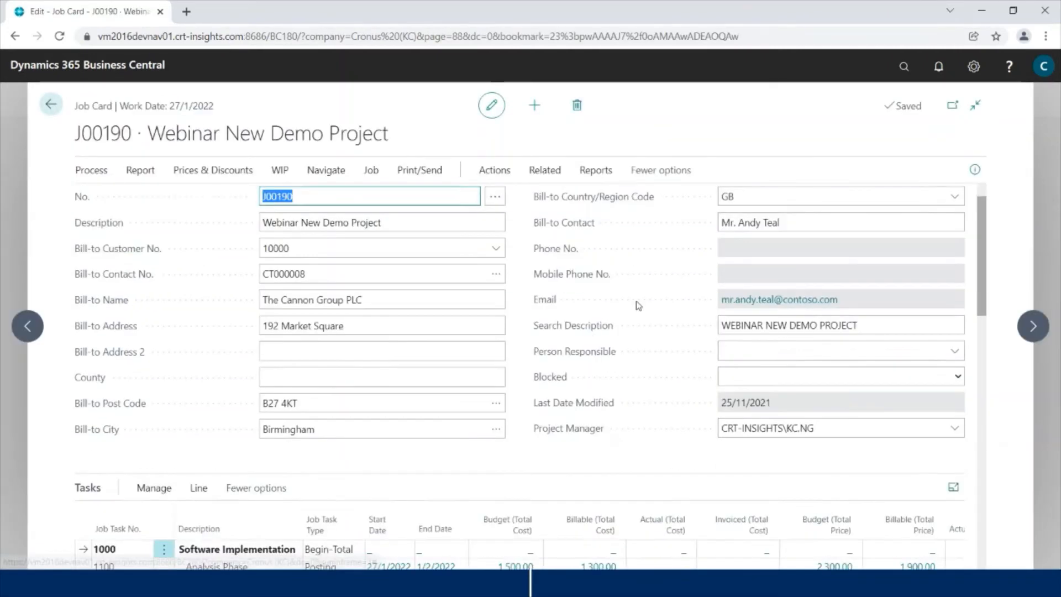
{"action": "scroll", "coordinate": [634, 245], "scroll_direction": "down", "scroll_amount": 5}
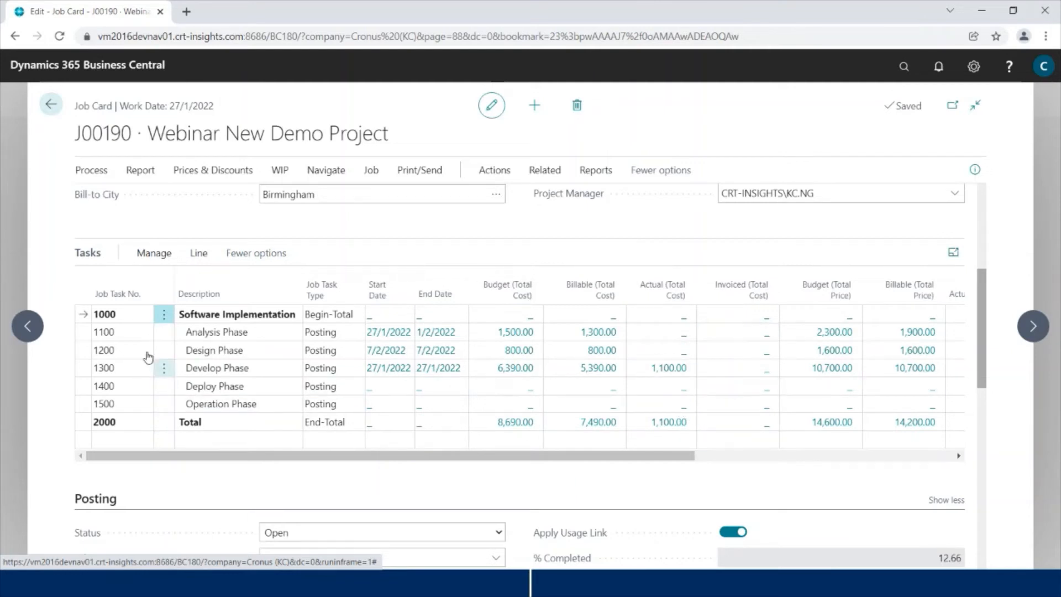
Step: View the job planning lines of task 1100 Analysis Phase, then return to the job card
{"action": "left_click", "coordinate": [141, 332]}
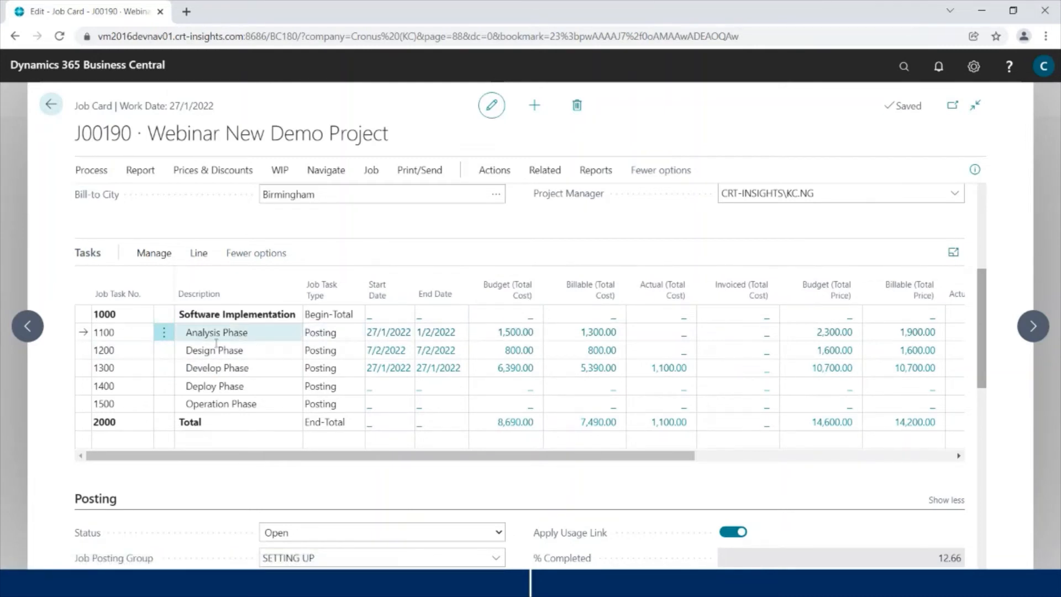
{"action": "left_click", "coordinate": [199, 253]}
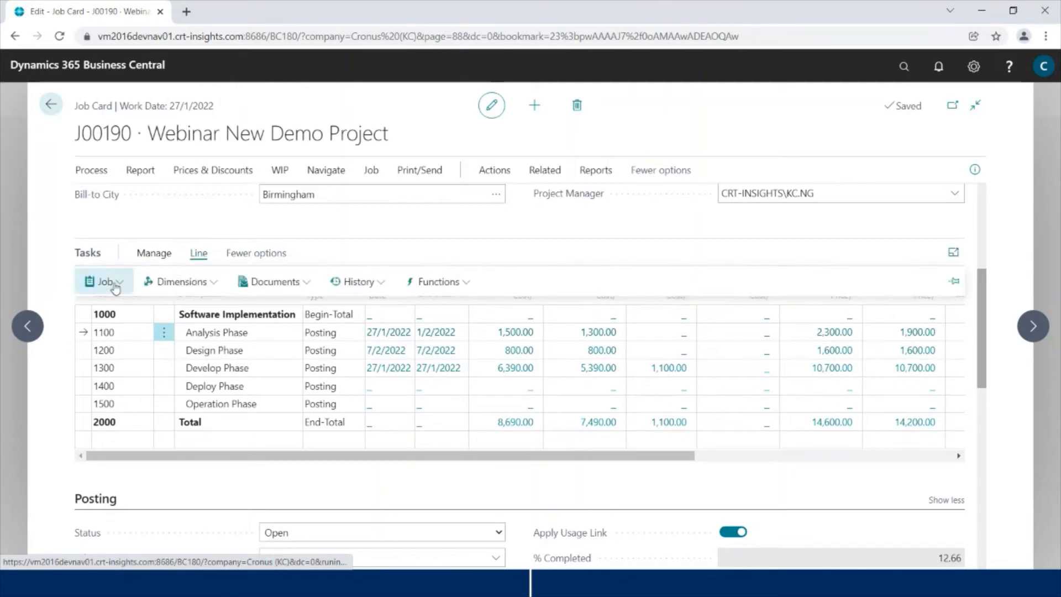
{"action": "left_click", "coordinate": [105, 282]}
{"action": "left_click", "coordinate": [131, 305]}
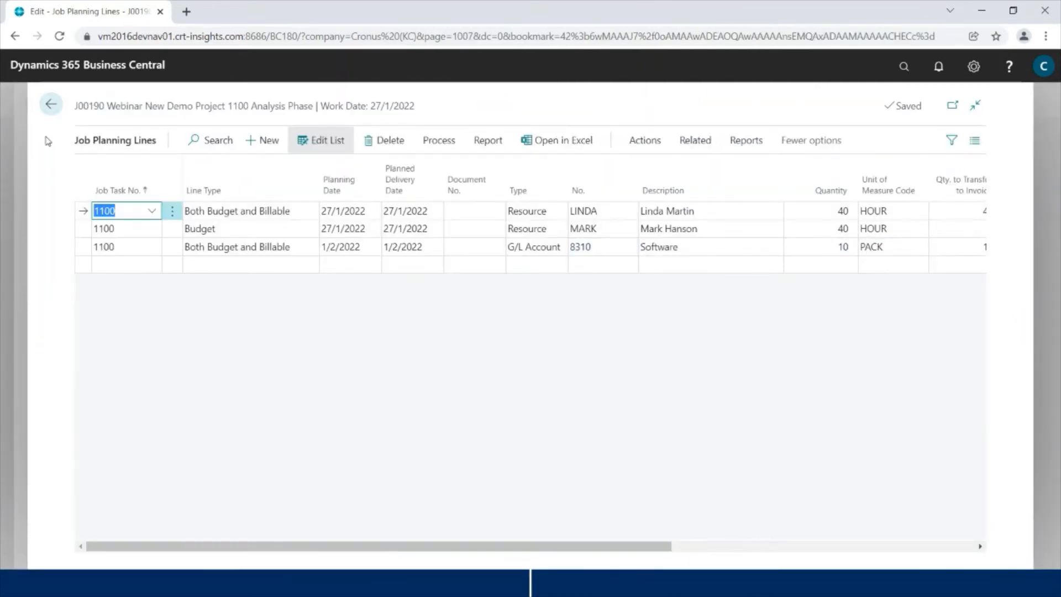
{"action": "left_click", "coordinate": [51, 106]}
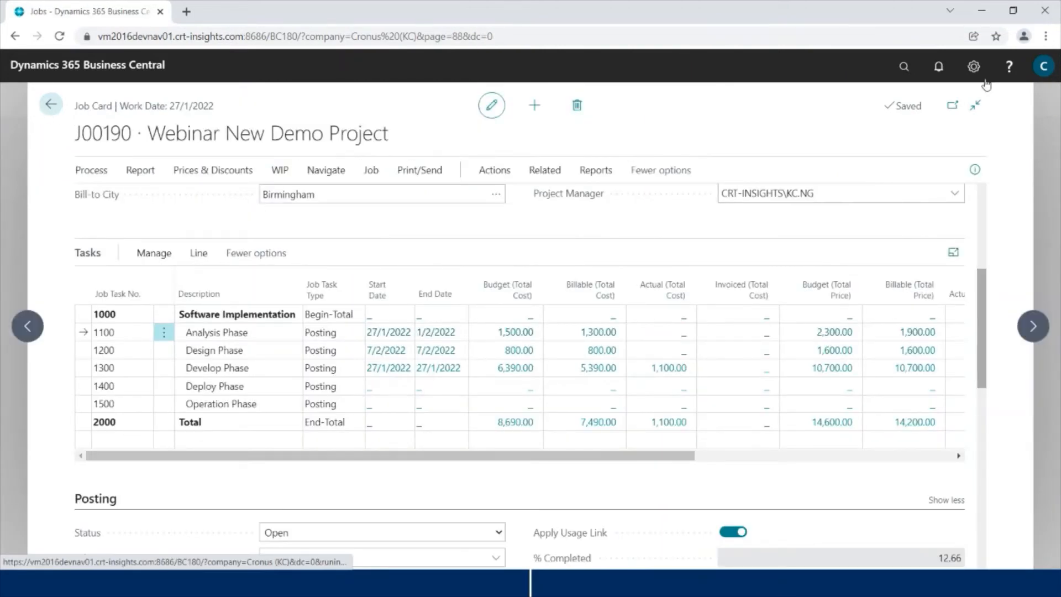
Step: In Job Journals, add a resource line for J00190 task 1100 with document DEMO001
{"action": "left_click", "coordinate": [901, 66]}
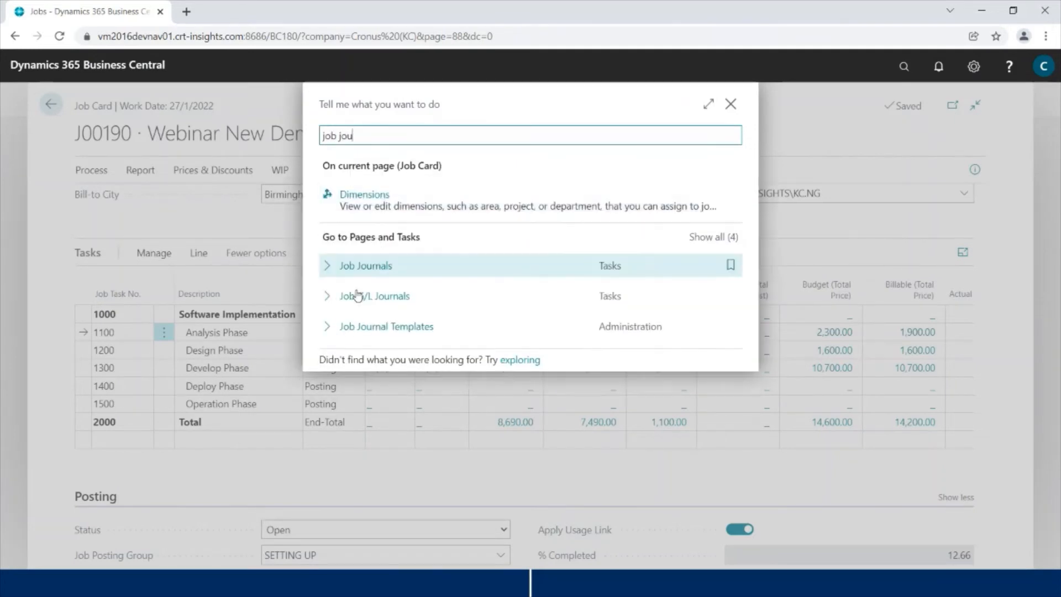
{"action": "left_click", "coordinate": [372, 272]}
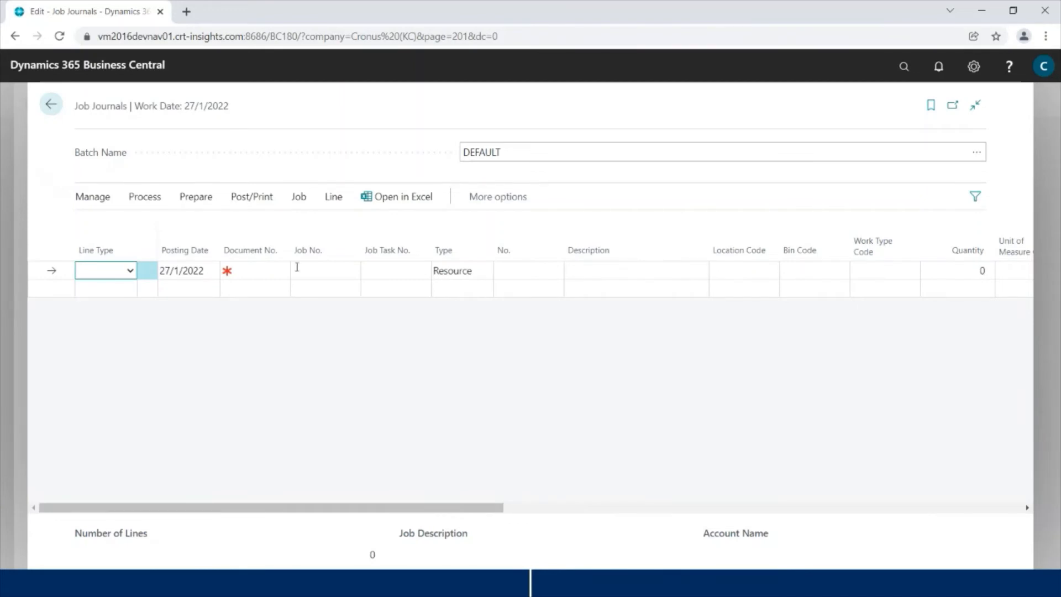
{"action": "left_click", "coordinate": [330, 267]}
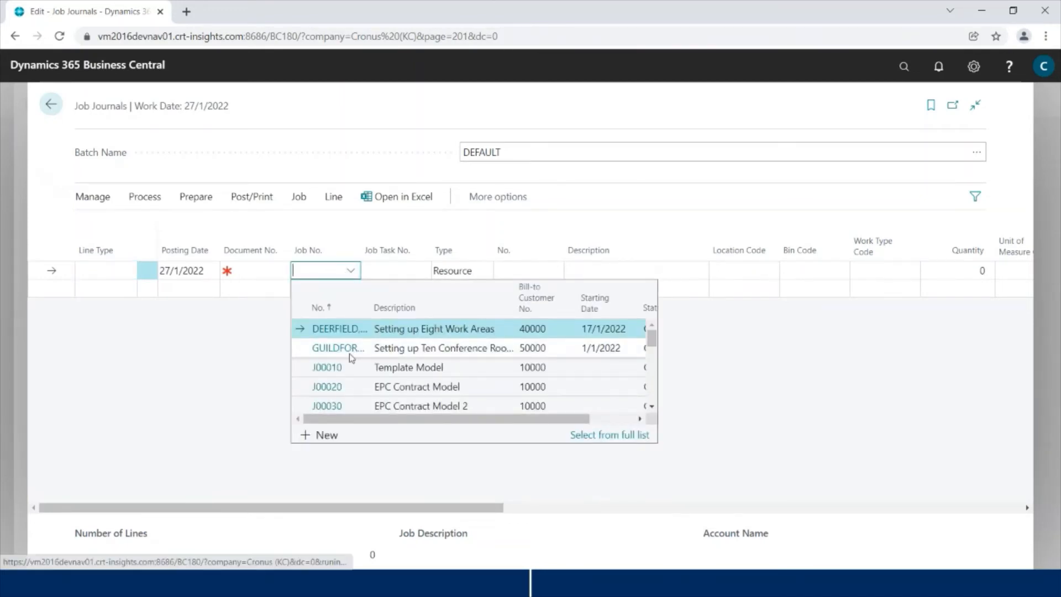
{"action": "scroll", "coordinate": [354, 362], "scroll_direction": "down", "scroll_amount": 5}
{"action": "left_click", "coordinate": [376, 386]}
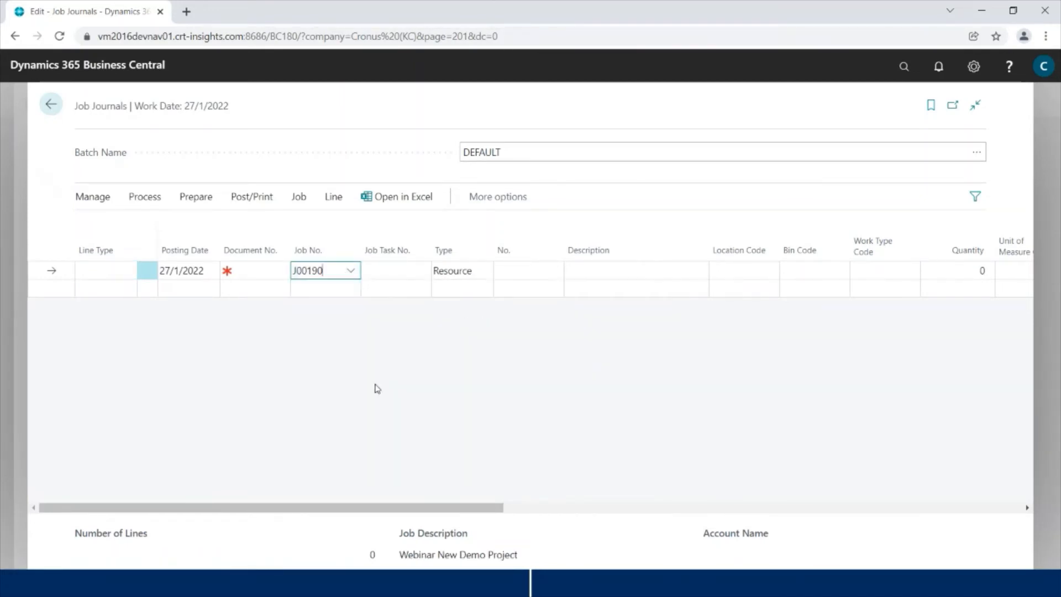
{"action": "left_click", "coordinate": [421, 272]}
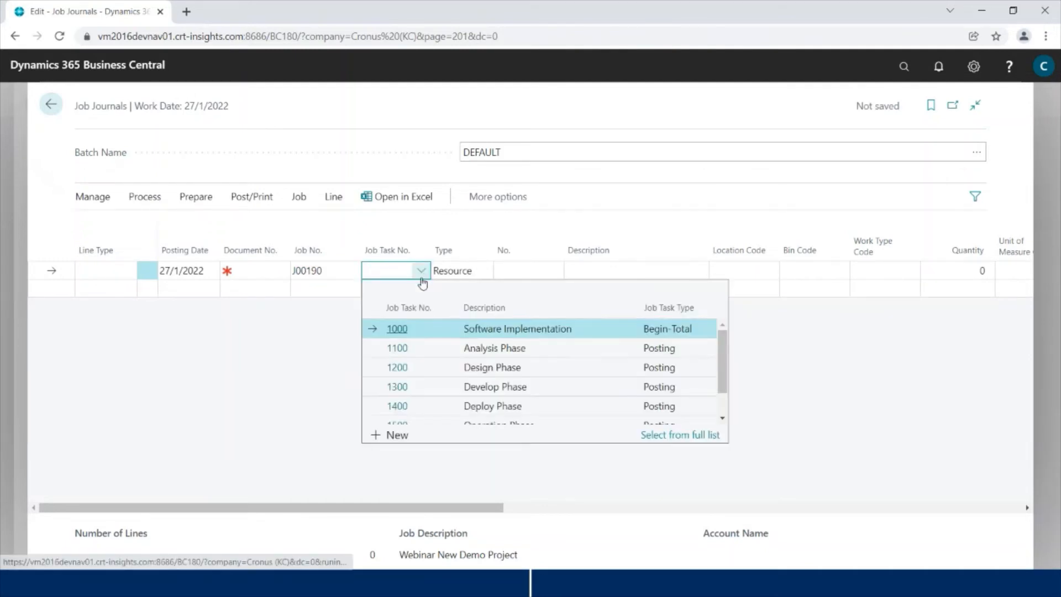
{"action": "left_click", "coordinate": [485, 353]}
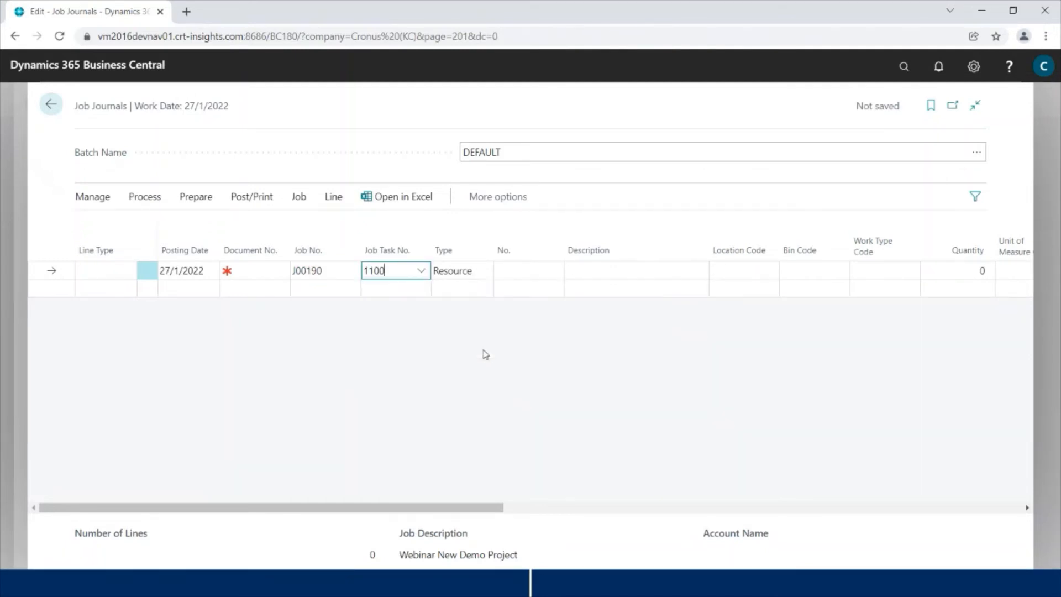
{"action": "left_click", "coordinate": [265, 272]}
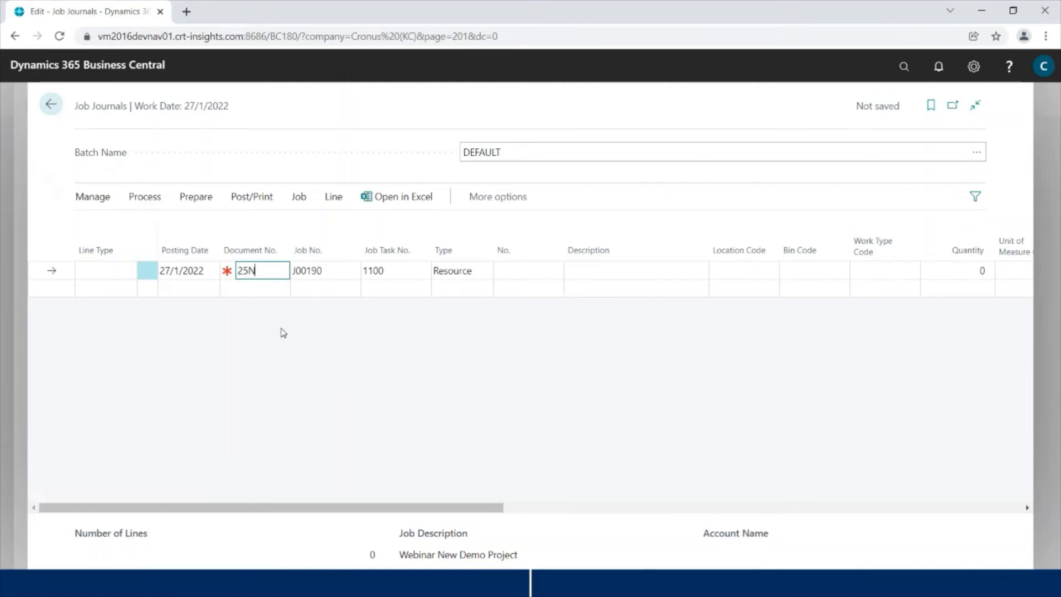
{"action": "key", "text": "BackSpace"}
{"action": "key", "text": "BackSpace"}
{"action": "key", "text": "BackSpace"}
{"action": "type", "text": "DEMO"}
{"action": "key", "text": "Tab"}
{"action": "key", "text": "Tab"}
{"action": "key", "text": "Tab"}
{"action": "key", "text": "Tab"}
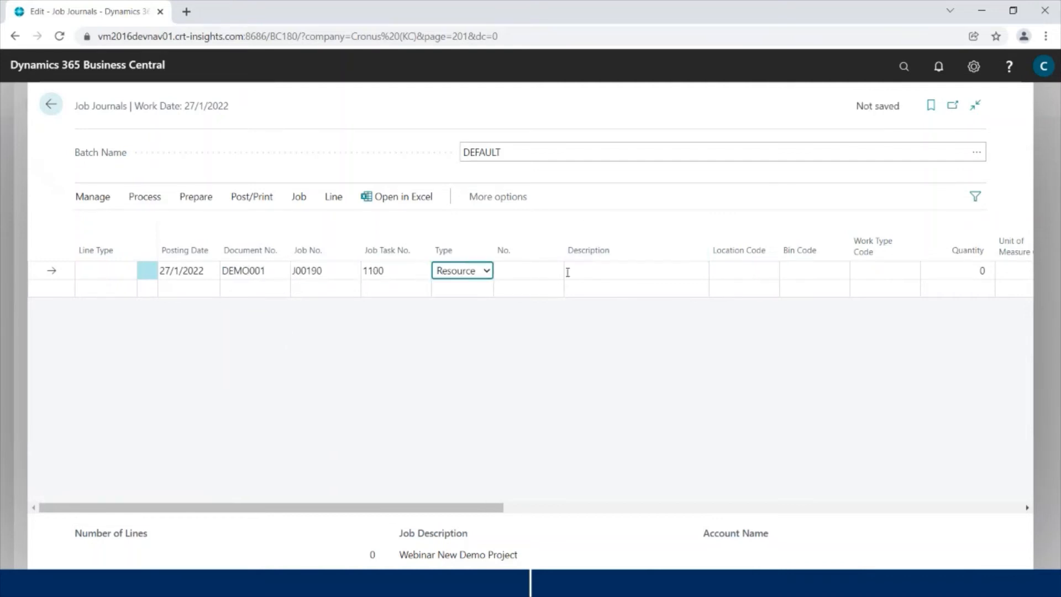
{"action": "left_click", "coordinate": [555, 276]}
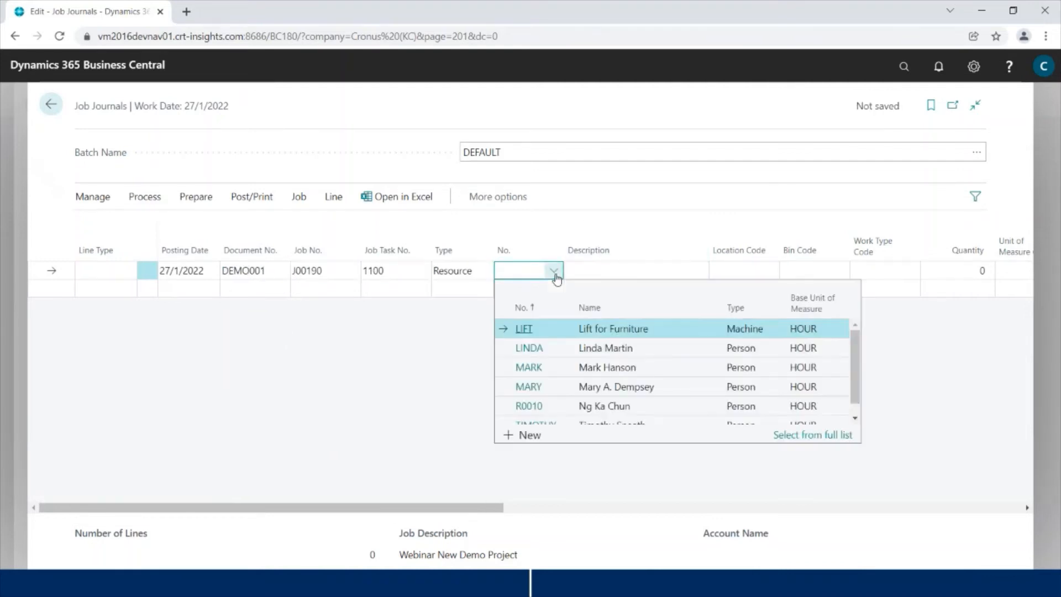
{"action": "left_click", "coordinate": [550, 355]}
{"action": "key", "text": "Tab"}
{"action": "key", "text": "Tab"}
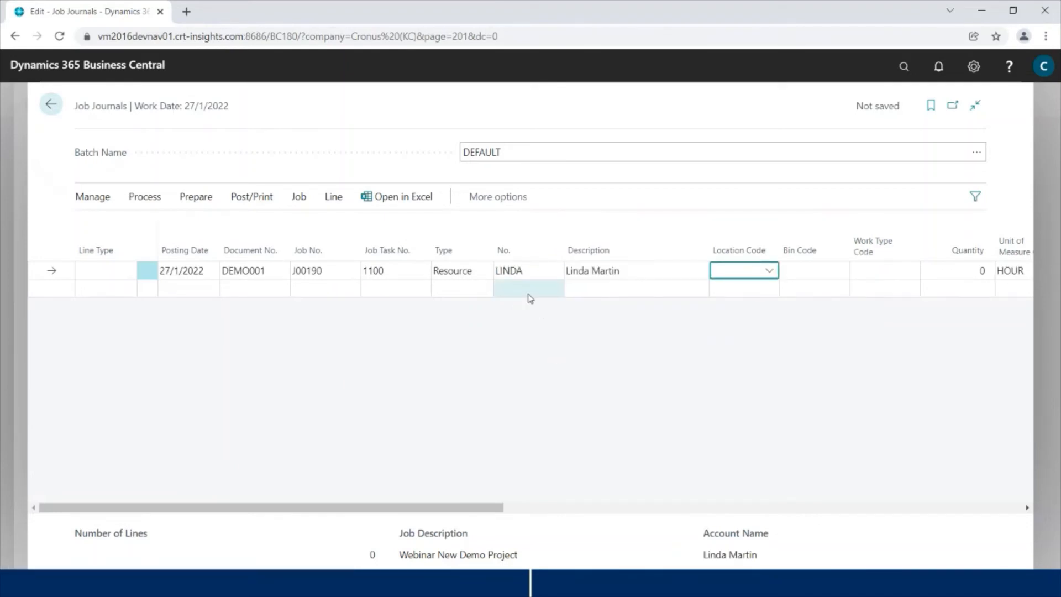
Step: Add a second resource line, copying job J00190 and task 1100 down
{"action": "left_click", "coordinate": [497, 289]}
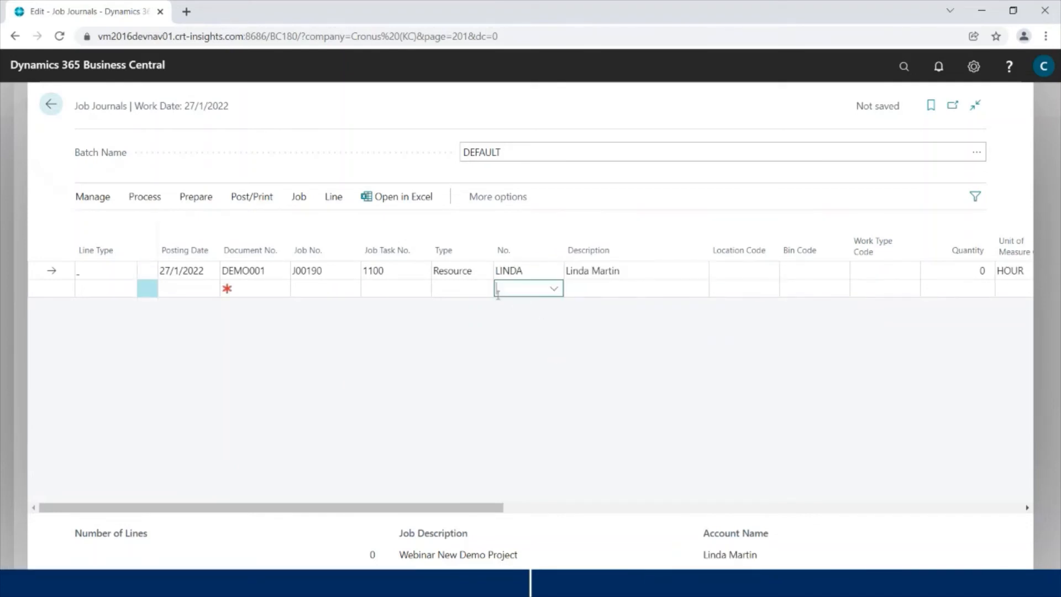
{"action": "left_click", "coordinate": [335, 290]}
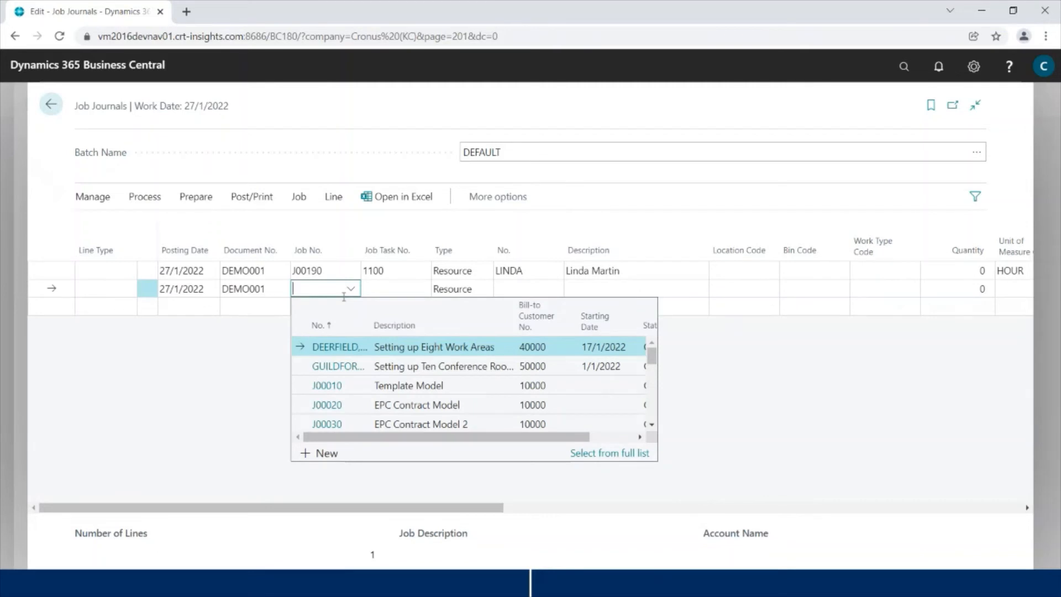
{"action": "key", "text": "F8"}
{"action": "key", "text": "F8"}
{"action": "key", "text": "F8"}
{"action": "type", "text": "ma"}
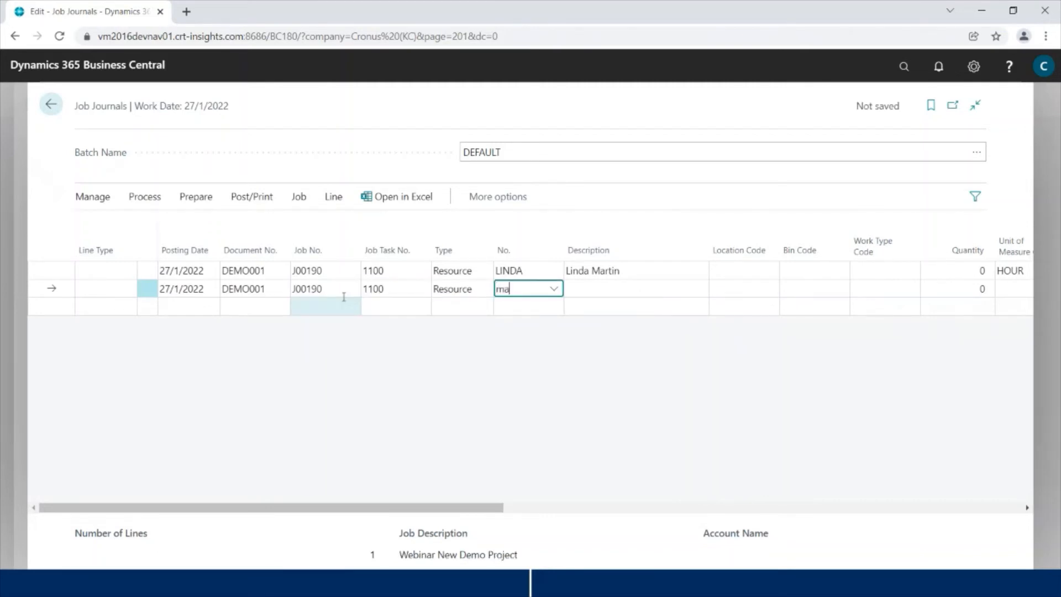
{"action": "type", "text": "rk"}
{"action": "key", "text": "Tab"}
{"action": "key", "text": "Tab"}
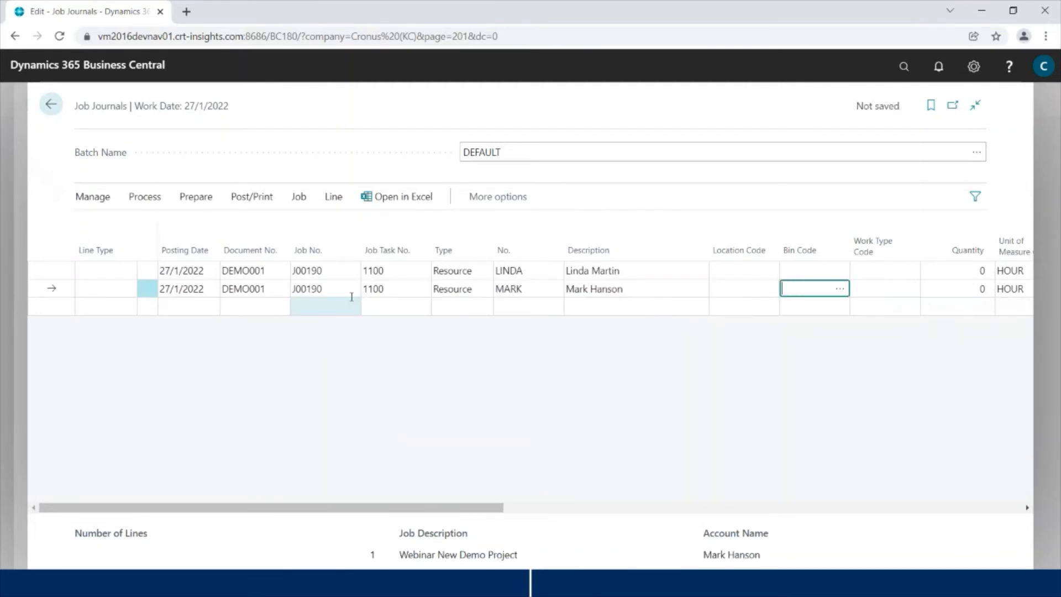
{"action": "key", "text": "Tab"}
{"action": "key", "text": "Tab"}
{"action": "key", "text": "Tab"}
Step: Set the quantities to 35 hours on the first line and 25 on the second
{"action": "key", "text": "shift+Tab"}
{"action": "key", "text": "Up"}
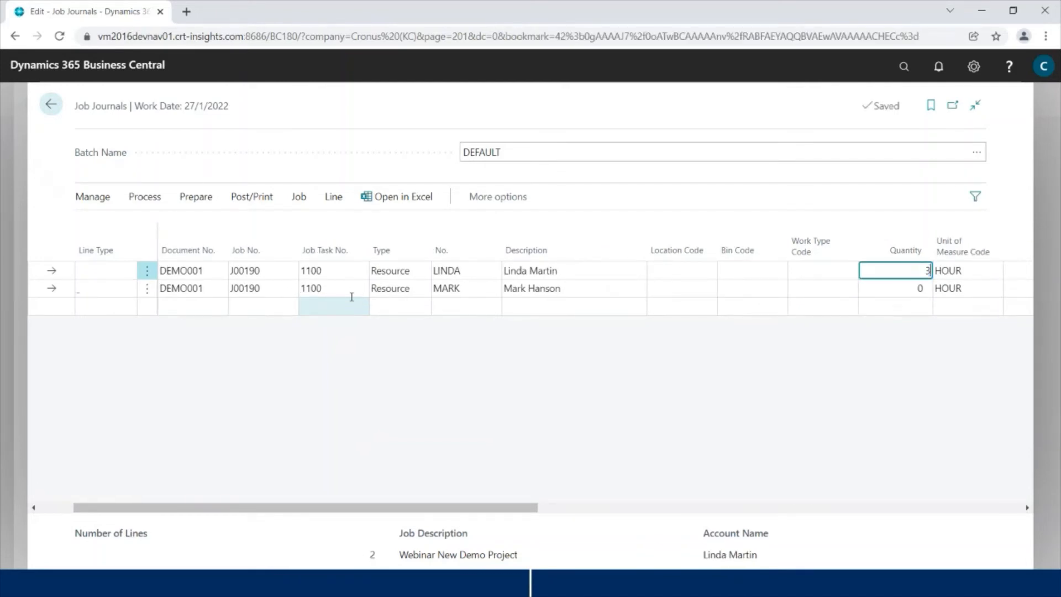
{"action": "key", "text": "Down"}
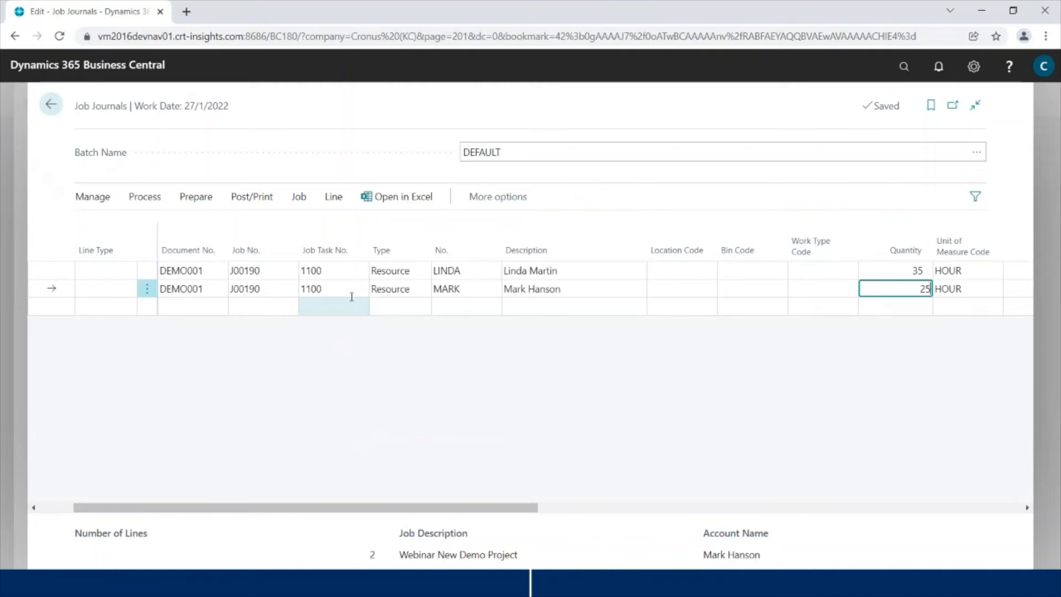
{"action": "key", "text": "Tab"}
{"action": "key", "text": "Tab"}
{"action": "key", "text": "Right"}
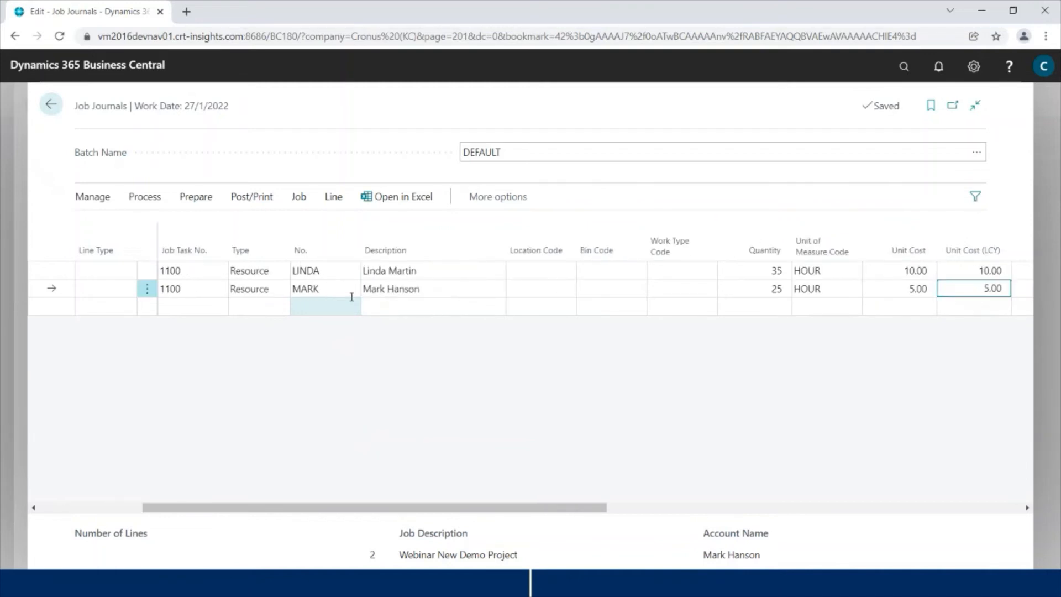
{"action": "key", "text": "Left"}
{"action": "key", "text": "Left"}
{"action": "key", "text": "Left"}
{"action": "key", "text": "Up"}
{"action": "key", "text": "Left"}
{"action": "key", "text": "Left"}
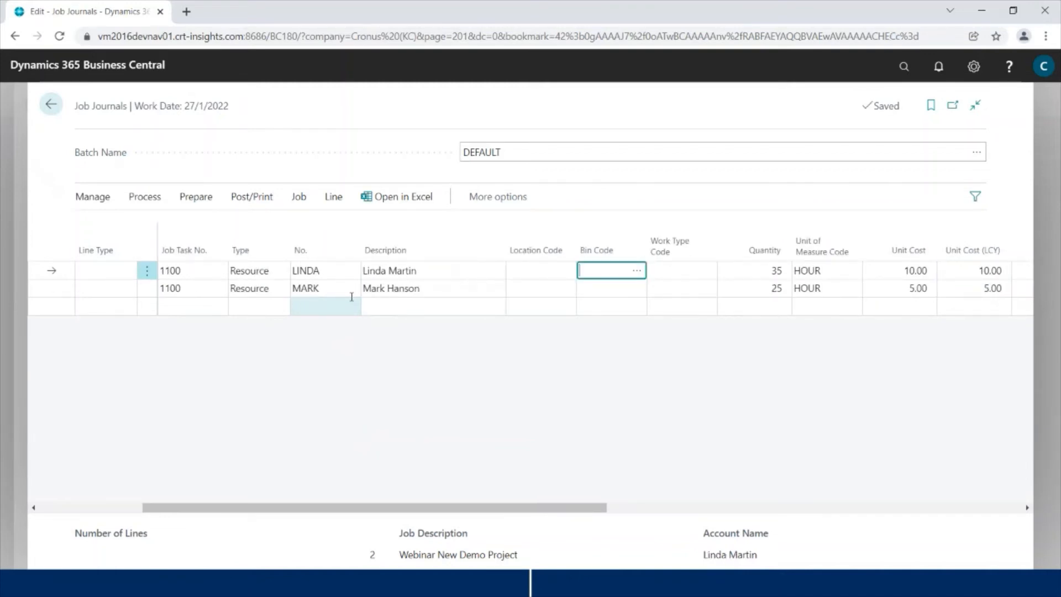
{"action": "key", "text": "Left"}
{"action": "key", "text": "Left"}
{"action": "key", "text": "Right"}
{"action": "key", "text": "Right"}
{"action": "key", "text": "Left"}
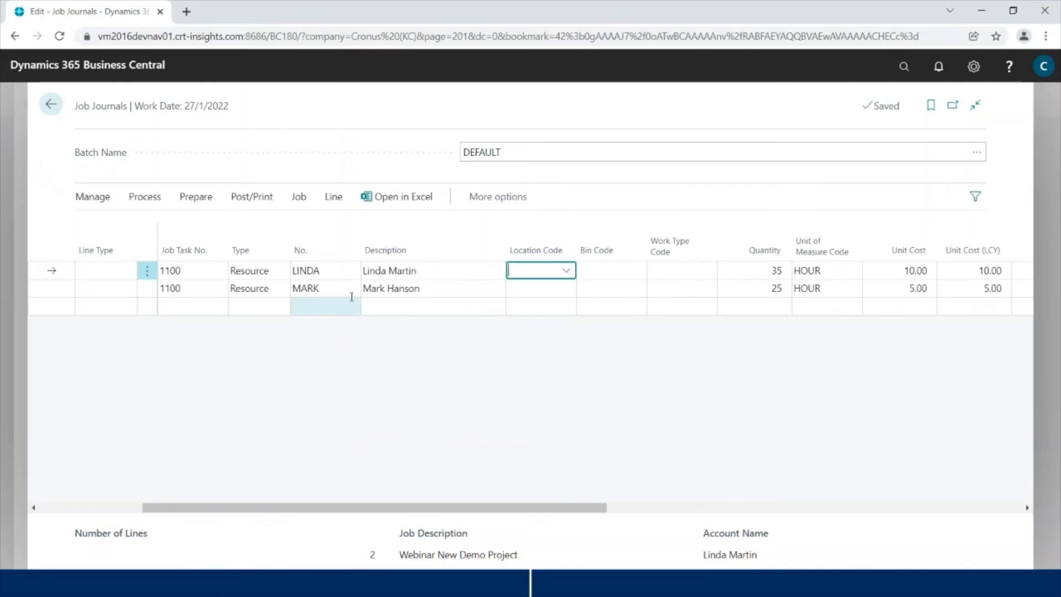
{"action": "key", "text": "Left"}
{"action": "key", "text": "Left"}
{"action": "key", "text": "Left"}
{"action": "key", "text": "Left"}
{"action": "key", "text": "Left"}
{"action": "key", "text": "Left"}
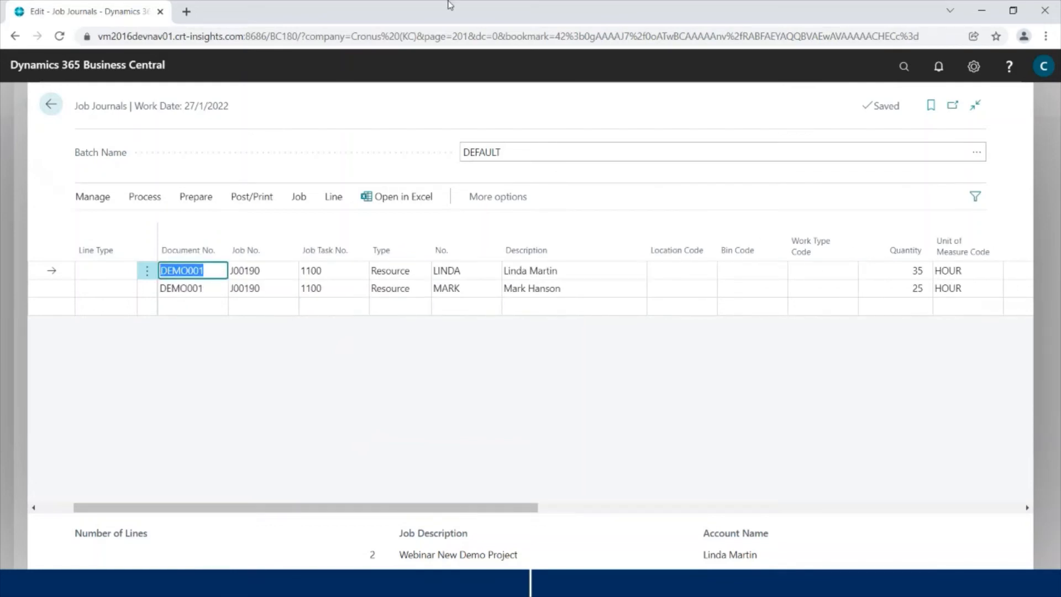
Step: Post the two job journal lines and return to the J00190 job card
{"action": "left_click", "coordinate": [252, 196]}
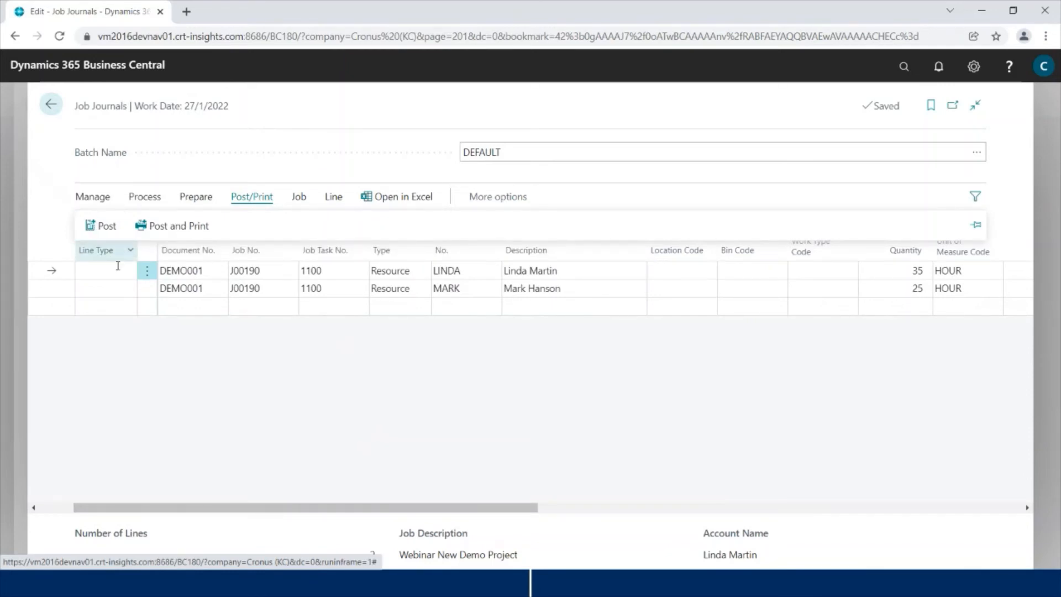
{"action": "left_click", "coordinate": [109, 235]}
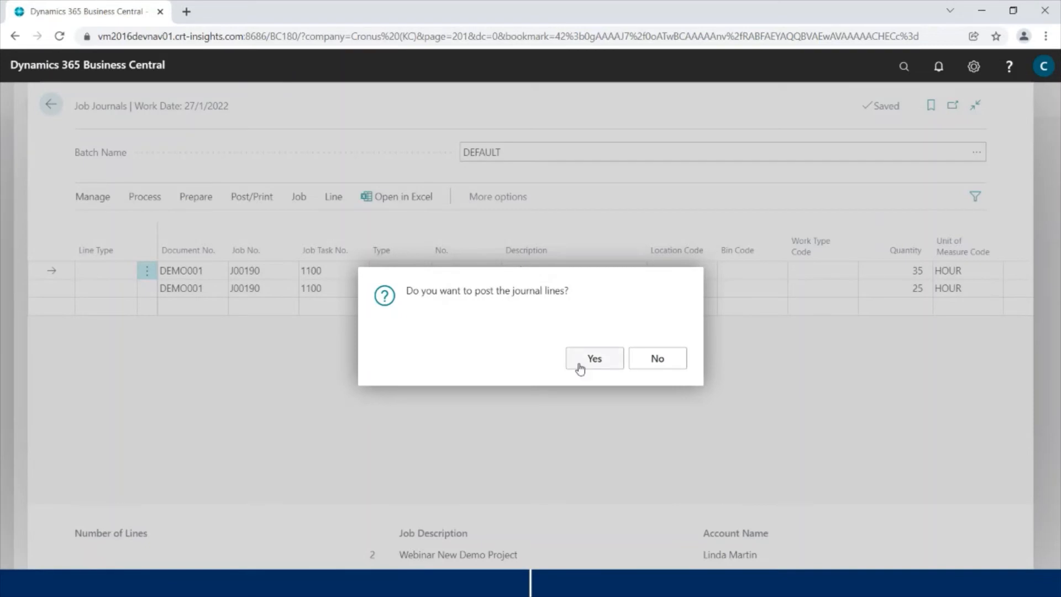
{"action": "left_click", "coordinate": [583, 368]}
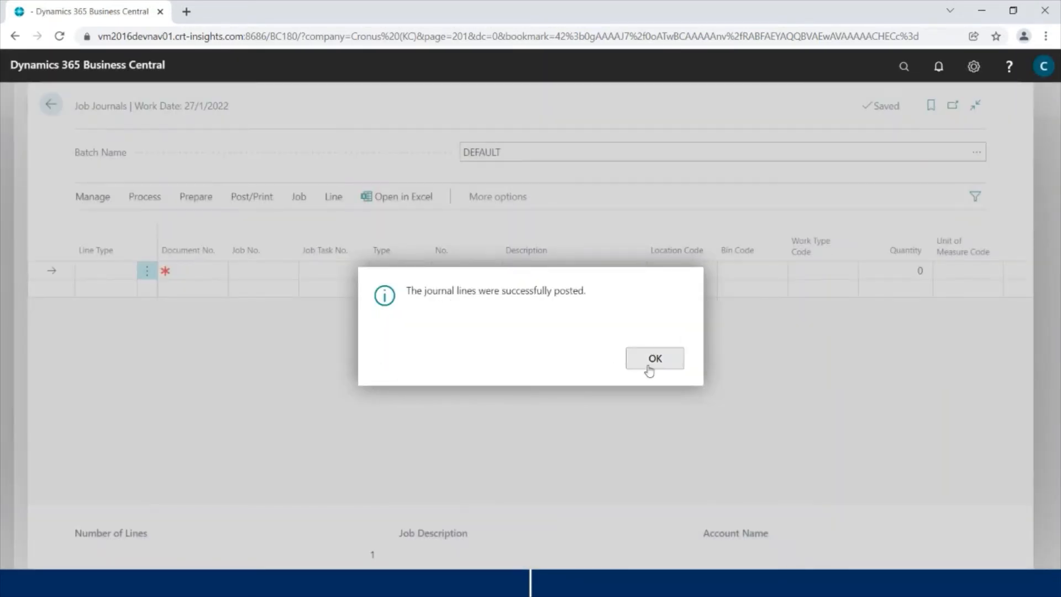
{"action": "left_click", "coordinate": [652, 365]}
{"action": "left_click", "coordinate": [51, 103]}
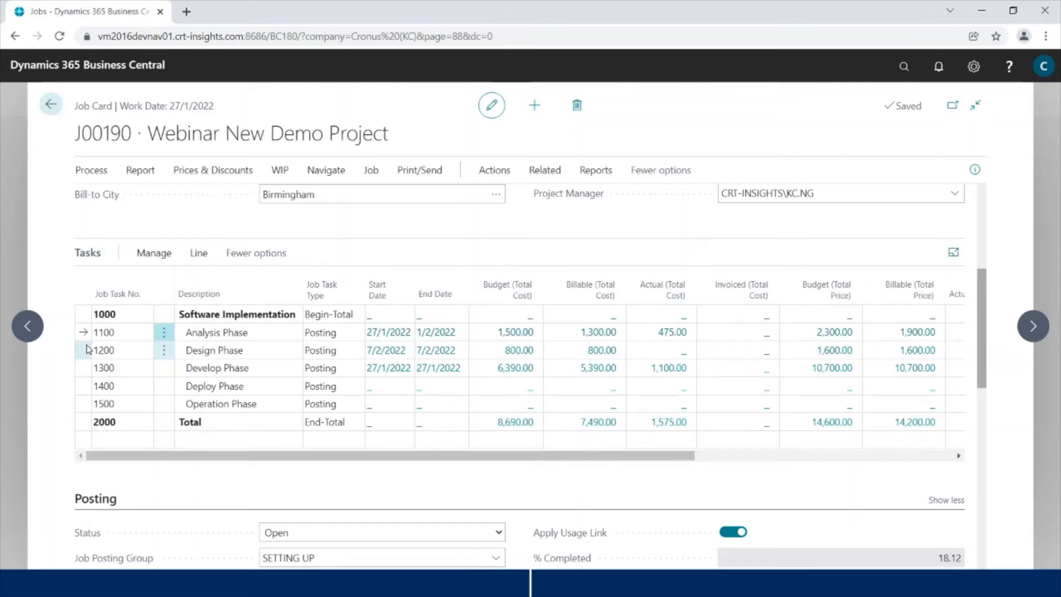
Step: Create one sales invoice from J00190 task 1100, keeping the default job and task options
{"action": "left_click", "coordinate": [114, 332]}
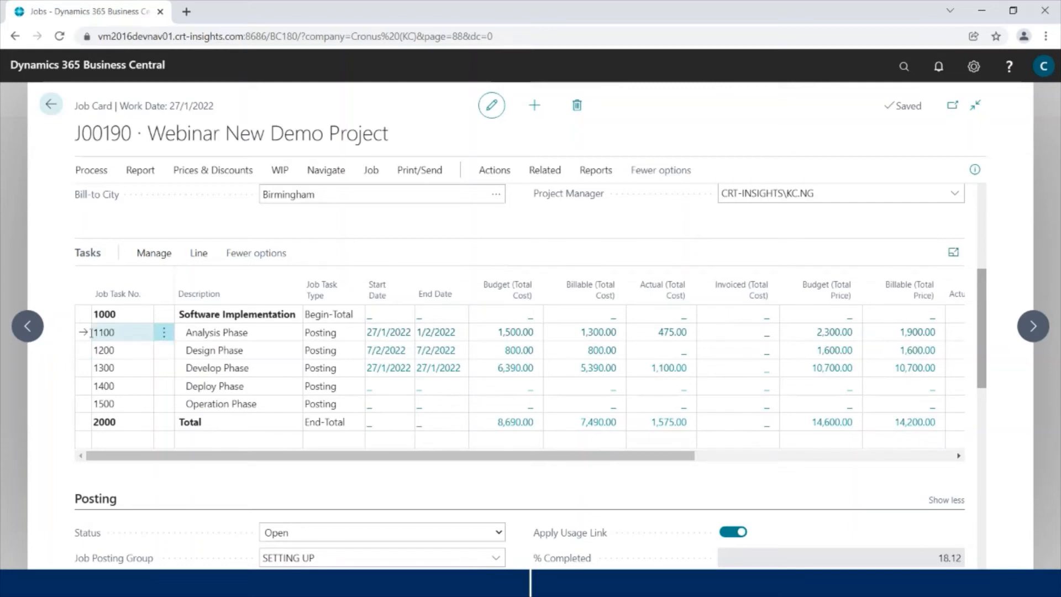
{"action": "left_click", "coordinate": [201, 260]}
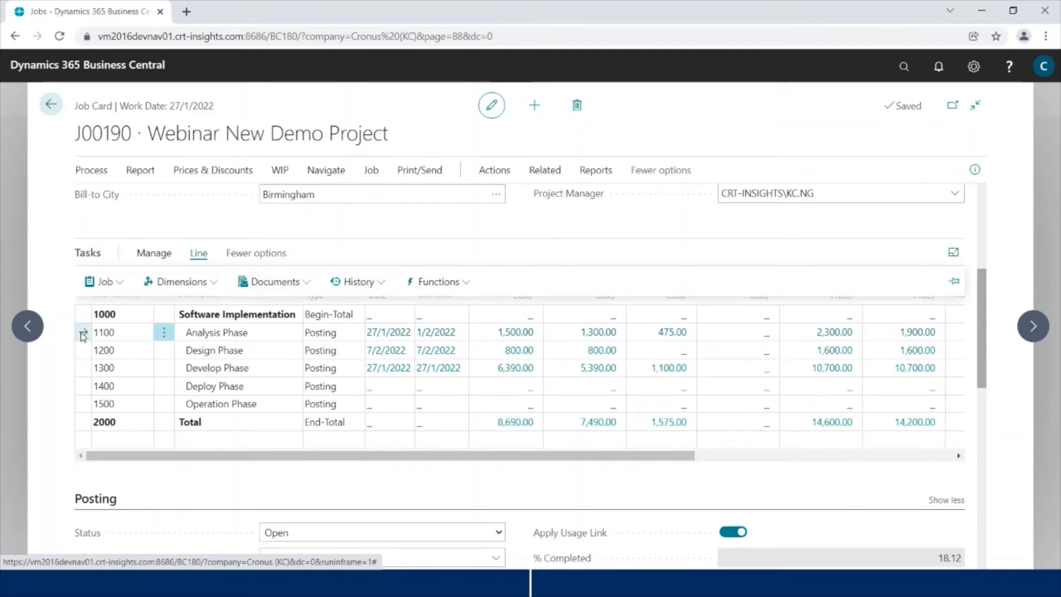
{"action": "left_click", "coordinate": [274, 282]}
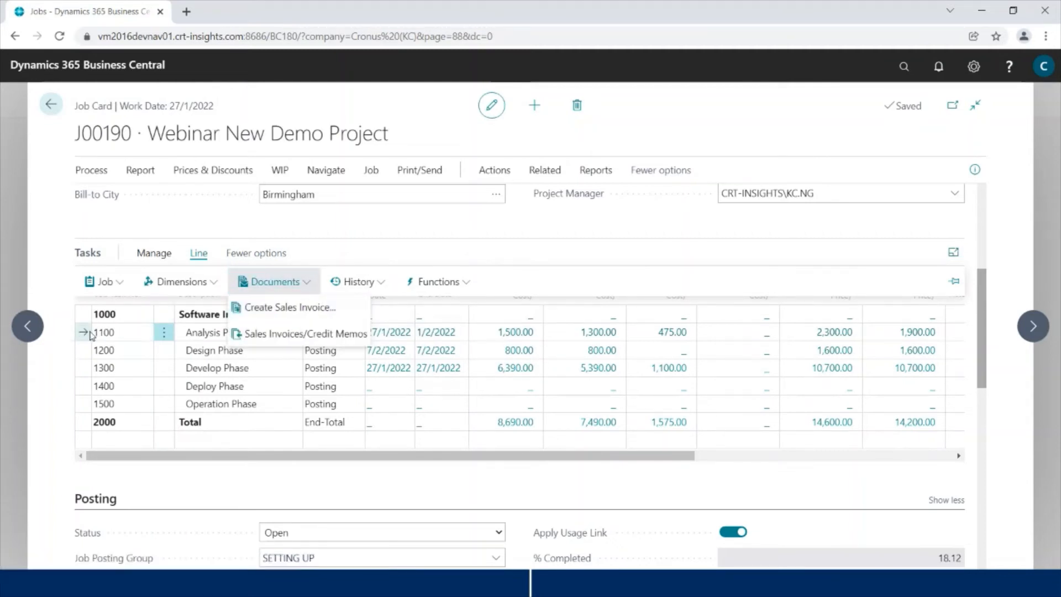
{"action": "left_click", "coordinate": [272, 308]}
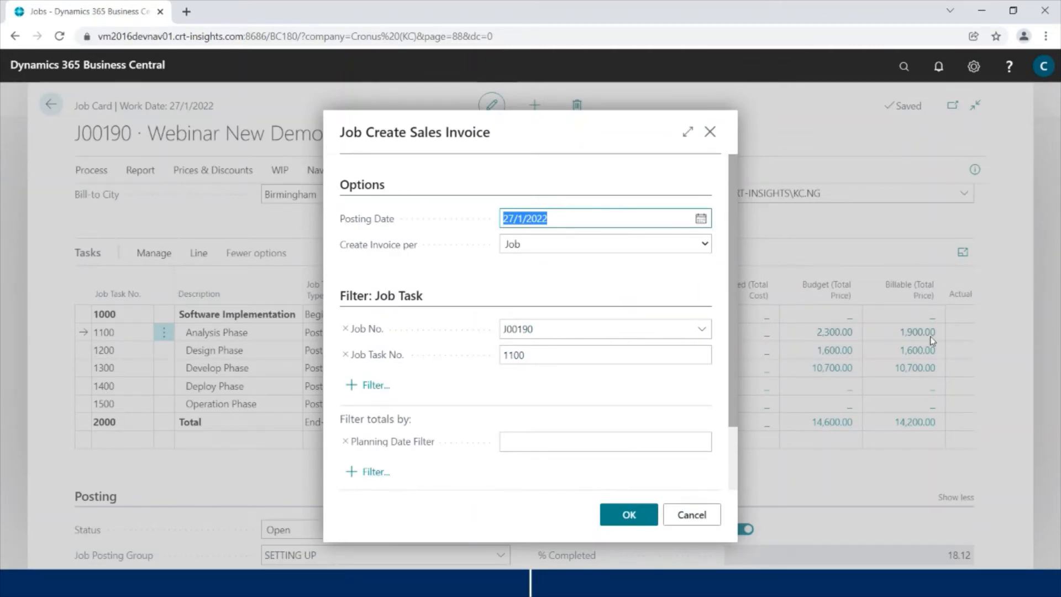
{"action": "left_click", "coordinate": [628, 514]}
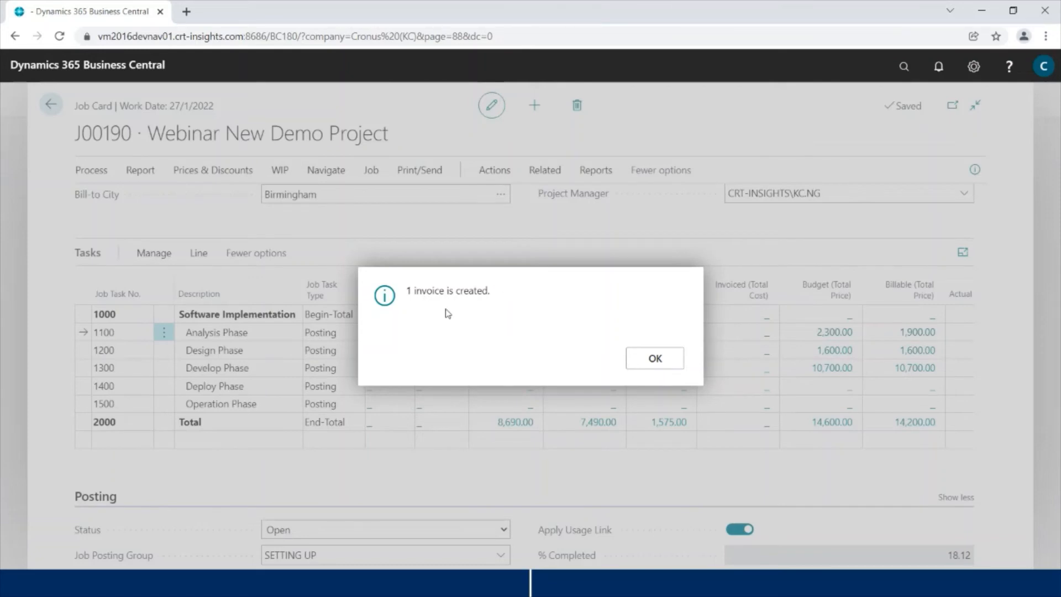
{"action": "left_click", "coordinate": [663, 360]}
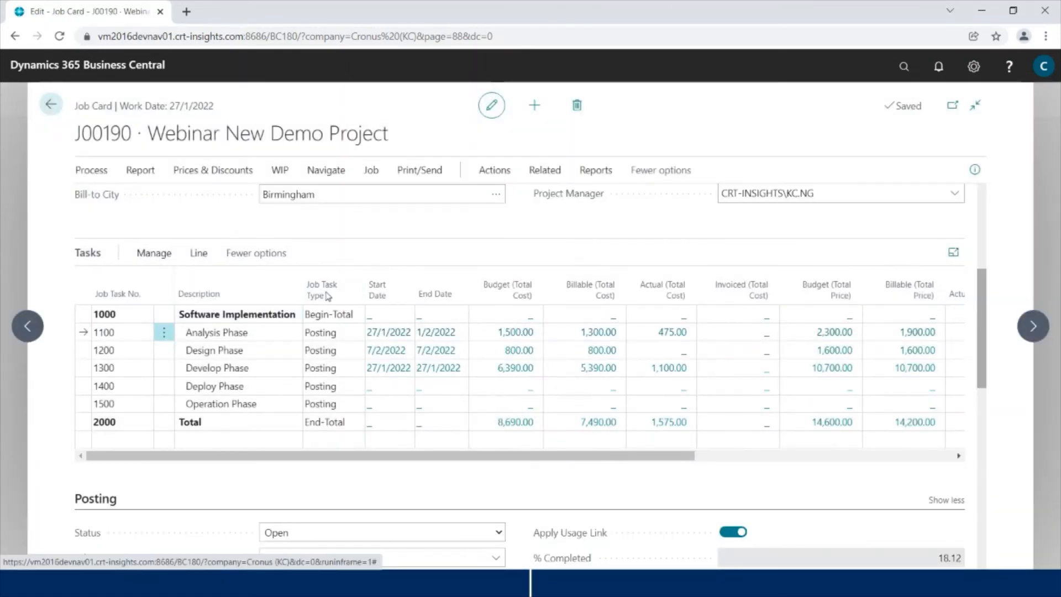
Step: Open sales invoice 1023 from task 1100's linked sales invoices and credit memos
{"action": "left_click", "coordinate": [199, 253]}
{"action": "left_click", "coordinate": [266, 281]}
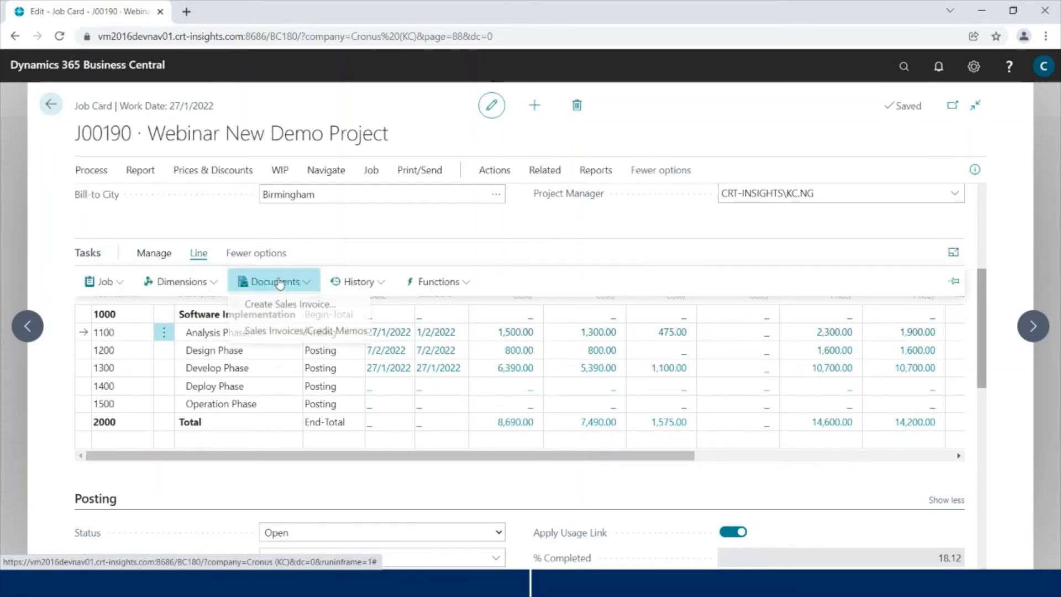
{"action": "left_click", "coordinate": [284, 334]}
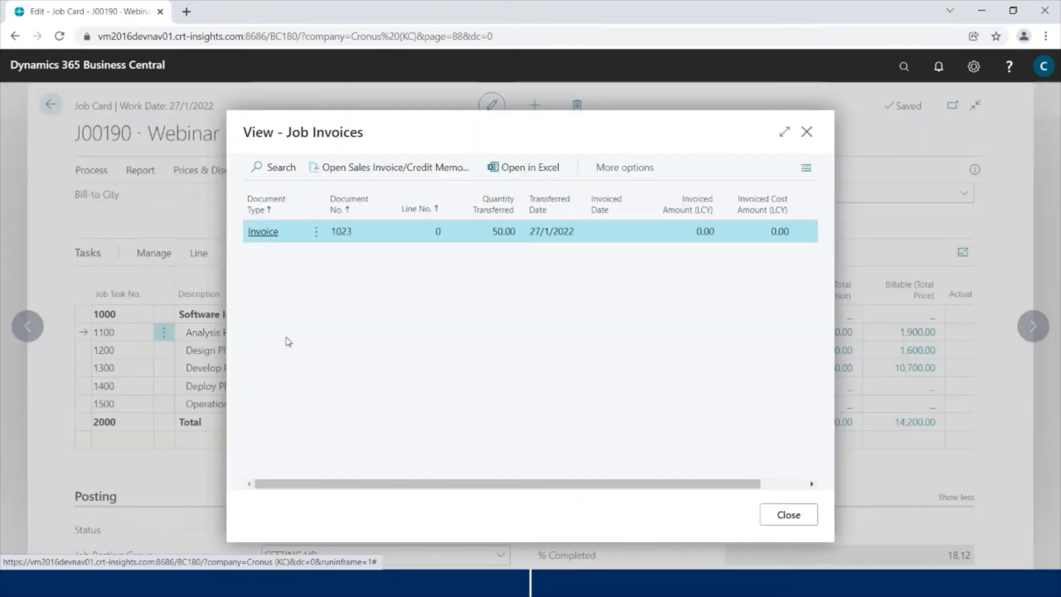
{"action": "left_click", "coordinate": [353, 176]}
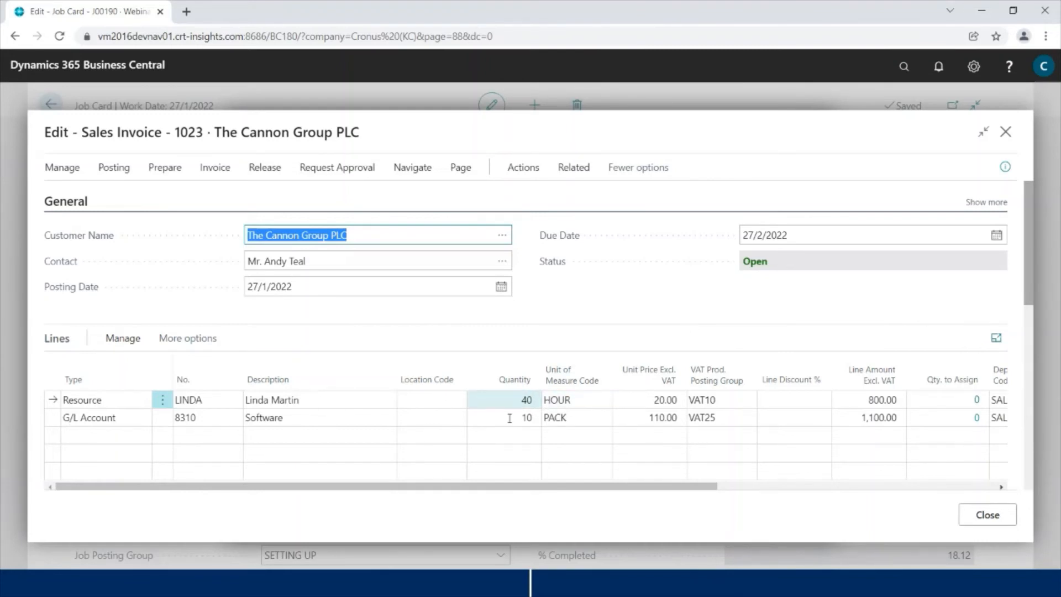
Step: Delete invoice 1023, confirm it, and close the now-empty Job Invoices list
{"action": "left_click", "coordinate": [58, 170]}
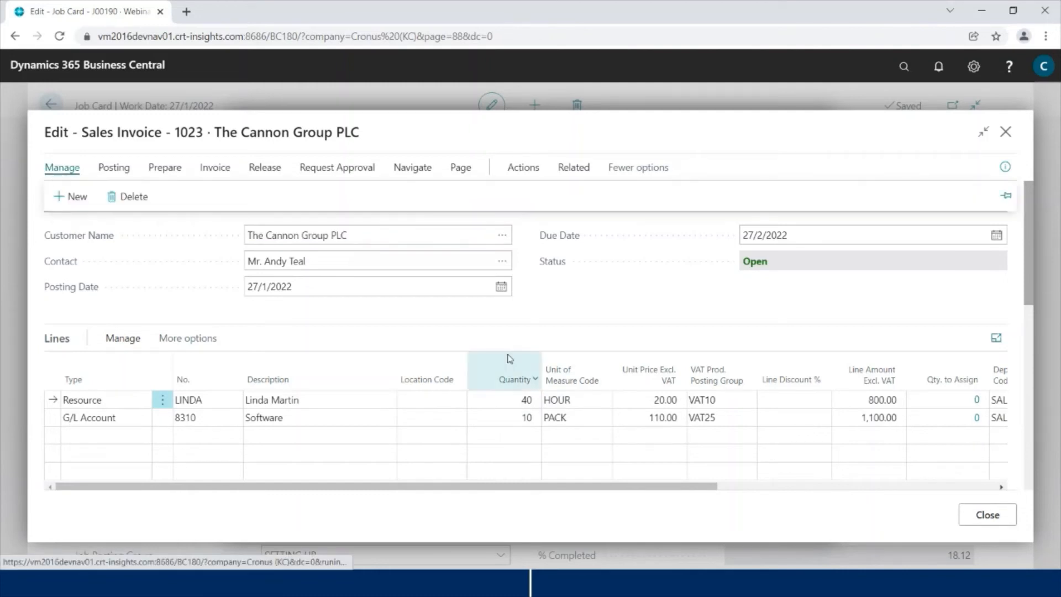
{"action": "left_click", "coordinate": [126, 197]}
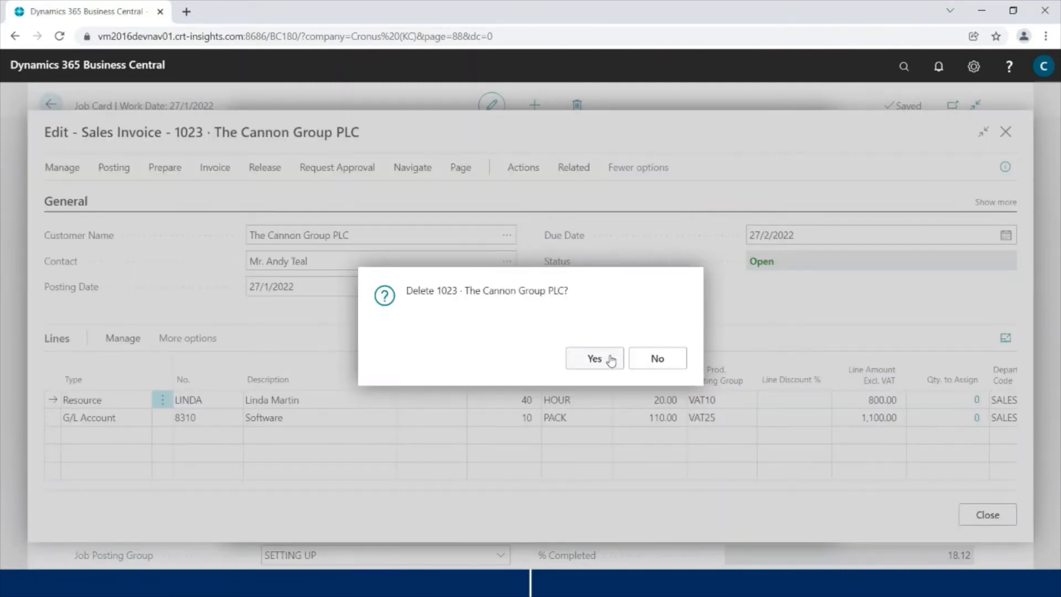
{"action": "left_click", "coordinate": [595, 359]}
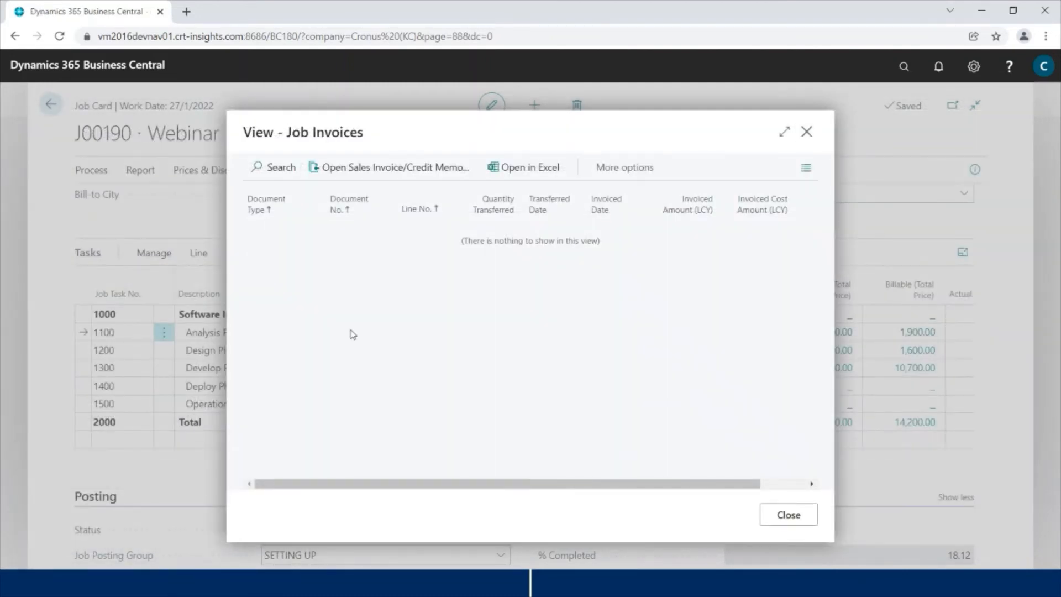
{"action": "key", "text": "Escape"}
Step: Open the job planning lines for task 1100
{"action": "left_click", "coordinate": [197, 254]}
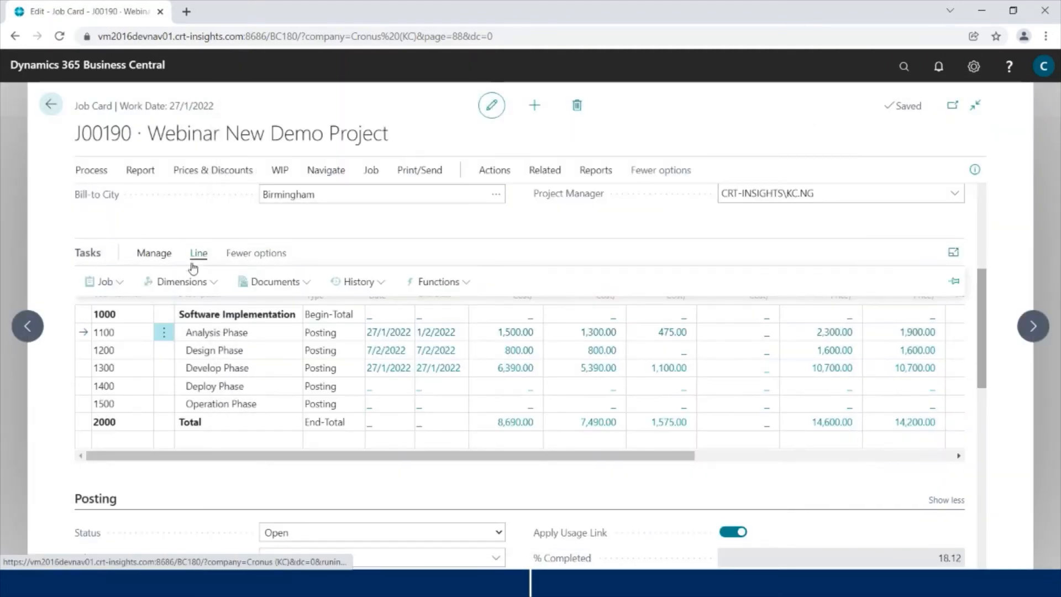
{"action": "left_click", "coordinate": [108, 283]}
{"action": "left_click", "coordinate": [116, 307]}
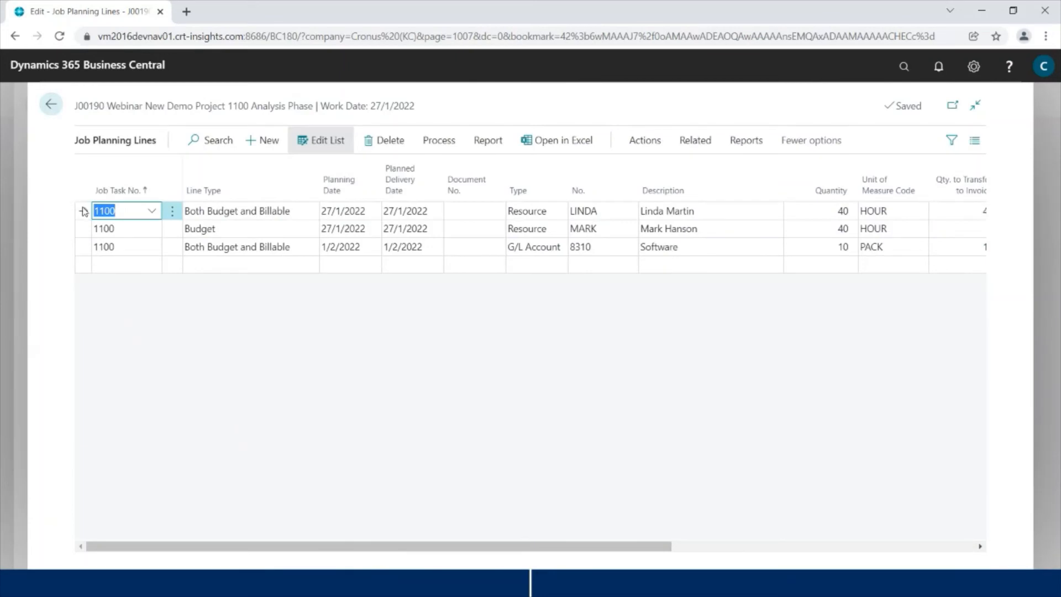
{"action": "left_click_drag", "start_coordinate": [560, 541], "coordinate": [674, 545]}
Step: Set Qty. to Transfer to Invoice to 35 on the first resource line and 0 on Software
{"action": "left_click", "coordinate": [776, 213]}
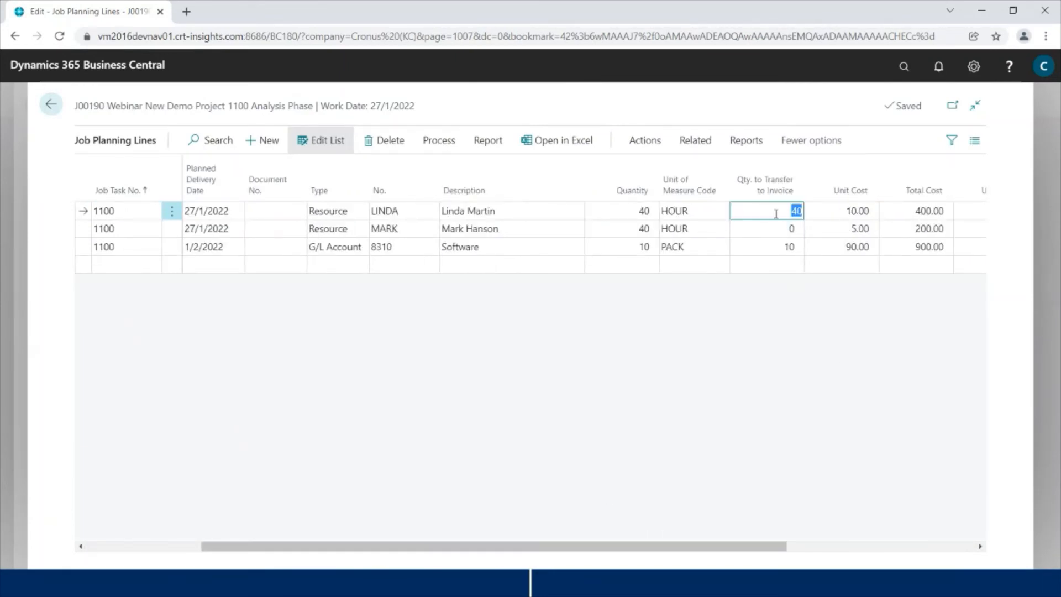
{"action": "type", "text": "35"}
{"action": "key", "text": "Down"}
{"action": "key", "text": "Down"}
{"action": "key", "text": "Up"}
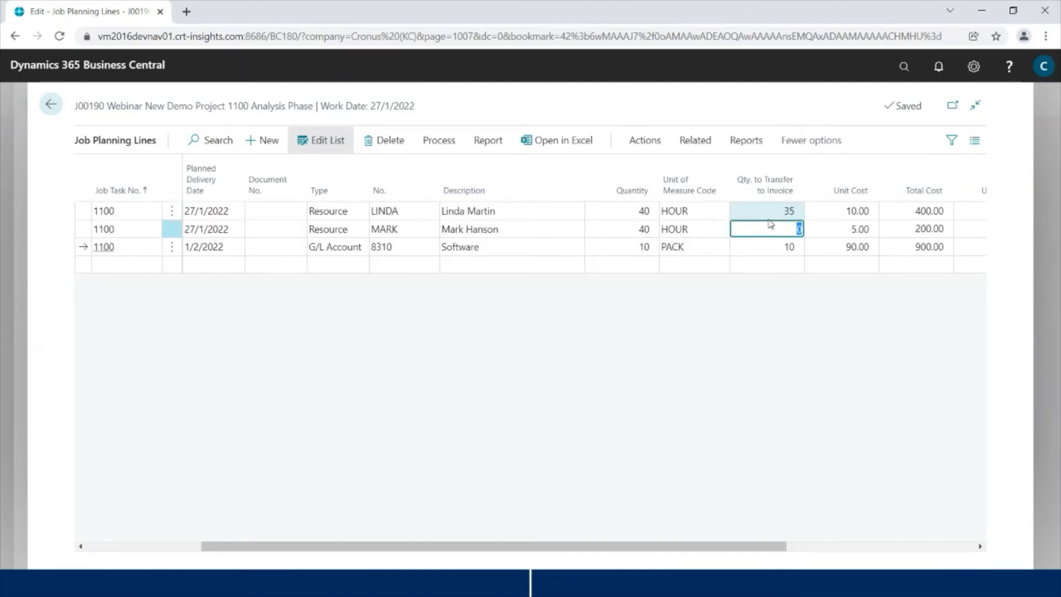
{"action": "key", "text": "Up"}
{"action": "key", "text": "Down"}
{"action": "key", "text": "Down"}
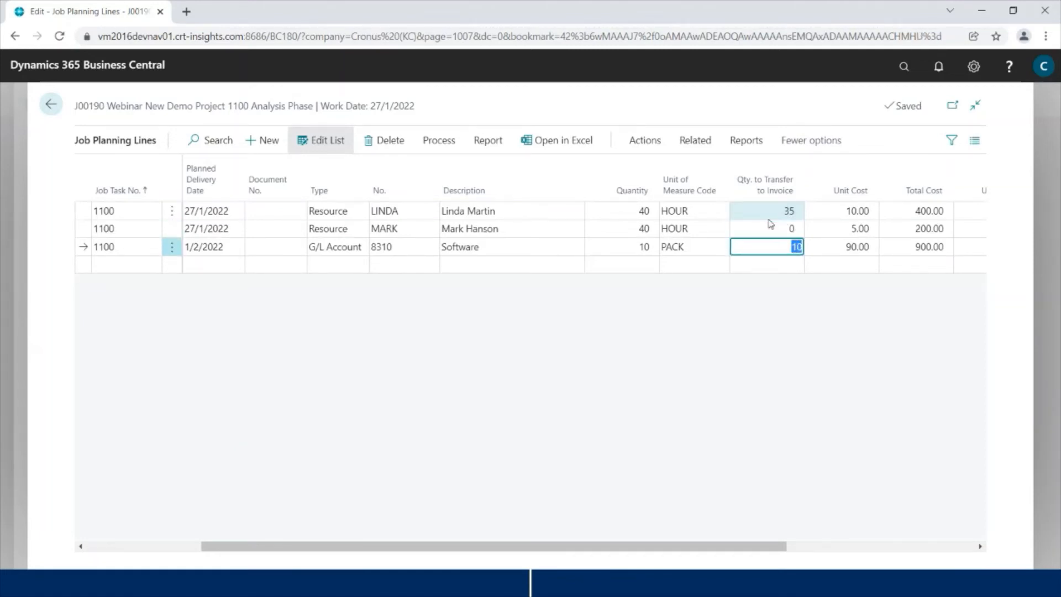
{"action": "type", "text": "0"}
{"action": "key", "text": "Up"}
{"action": "key", "text": "Up"}
{"action": "key", "text": "shift+Tab"}
{"action": "key", "text": "shift+Tab"}
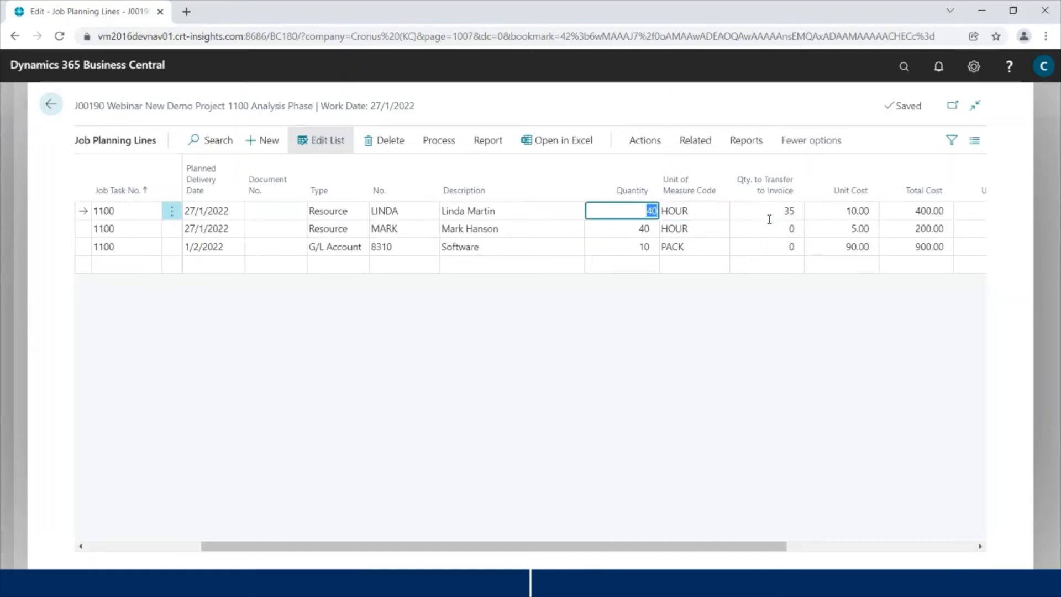
{"action": "key", "text": "shift+Tab"}
{"action": "key", "text": "shift+Tab"}
{"action": "key", "text": "shift+Tab"}
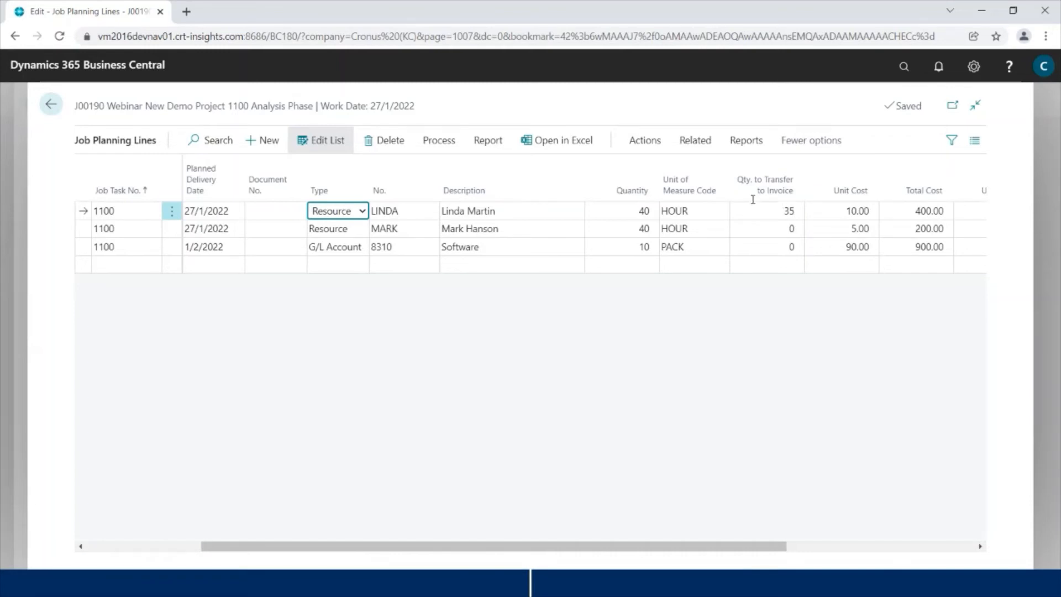
{"action": "left_click", "coordinate": [440, 142]}
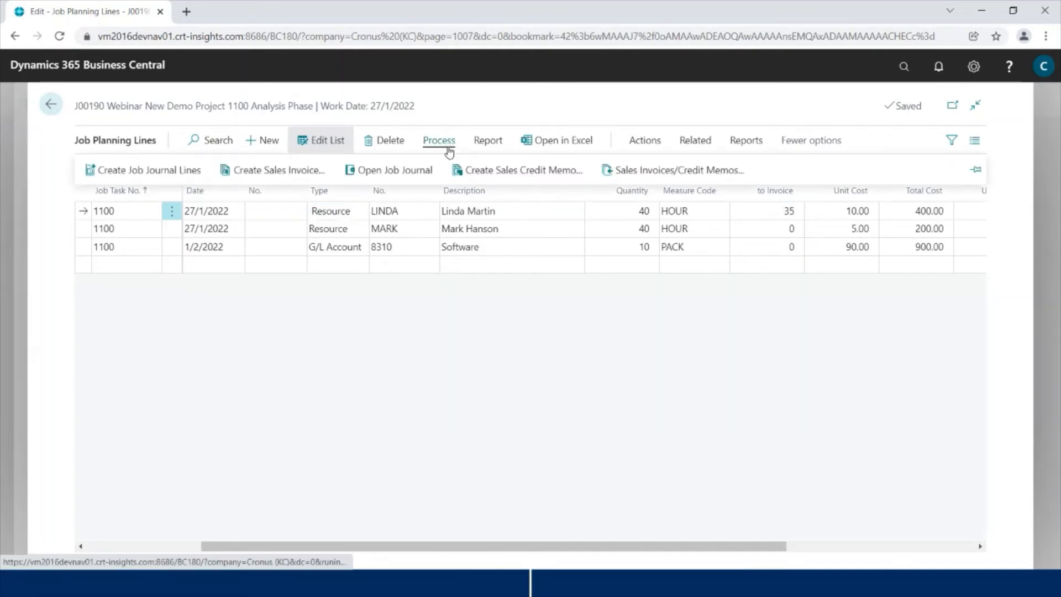
Step: Create sales invoice 1024 dated 27/1/2022 from the planning lines and open it
{"action": "left_click", "coordinate": [266, 172]}
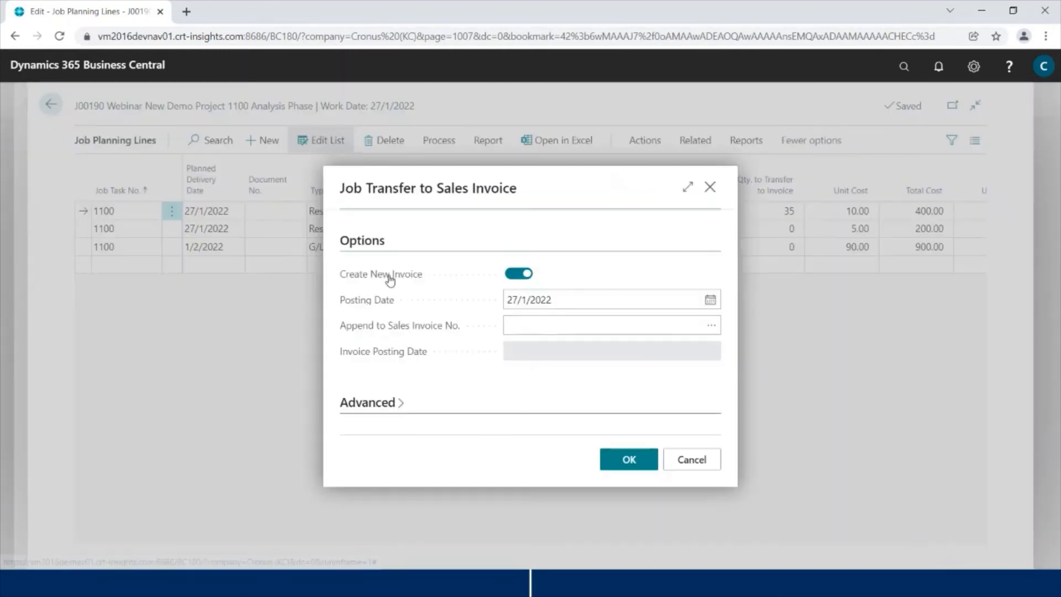
{"action": "left_click", "coordinate": [620, 456]}
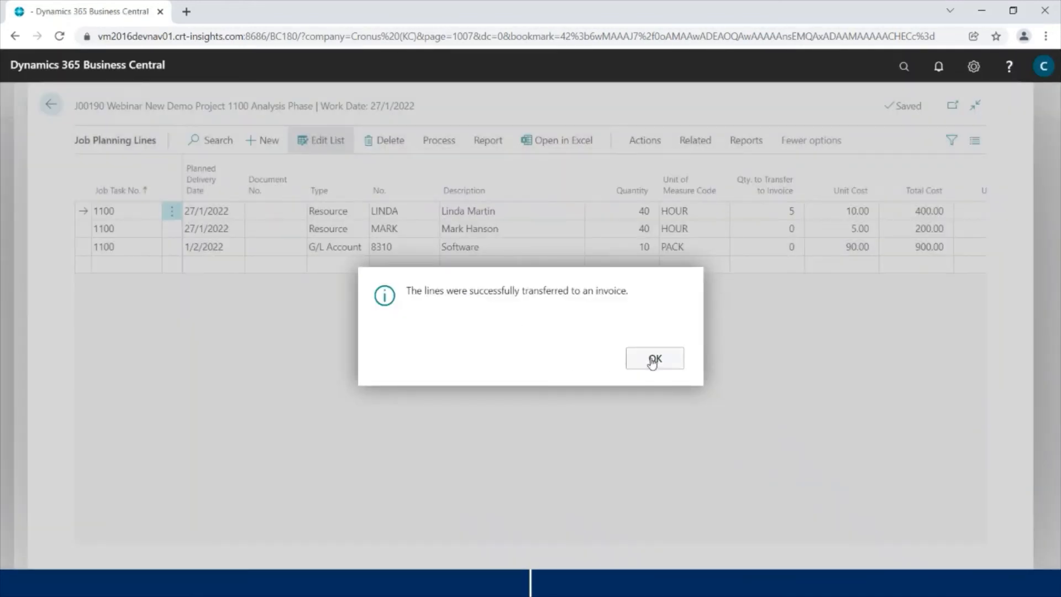
{"action": "left_click", "coordinate": [654, 360]}
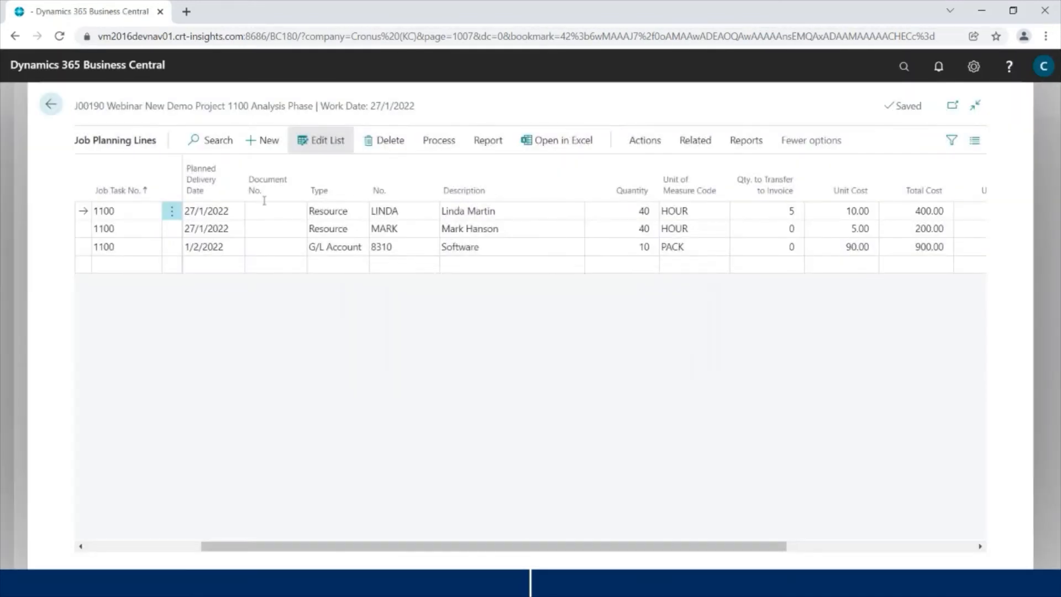
{"action": "left_click", "coordinate": [430, 146]}
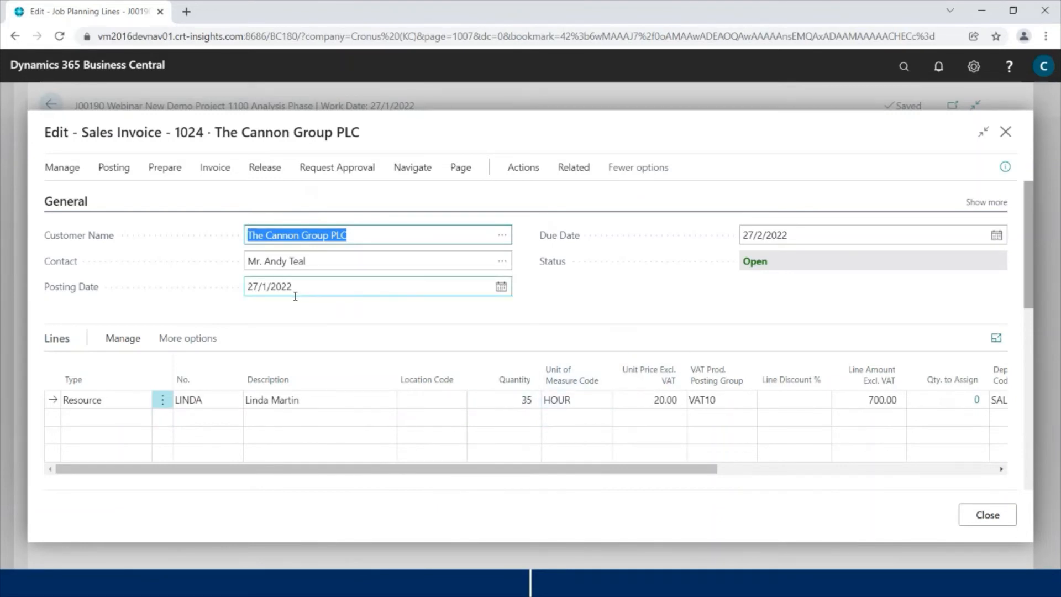
Step: Review invoice 1024, close it unposted, and return to the J00190 job card
{"action": "left_click", "coordinate": [302, 175]}
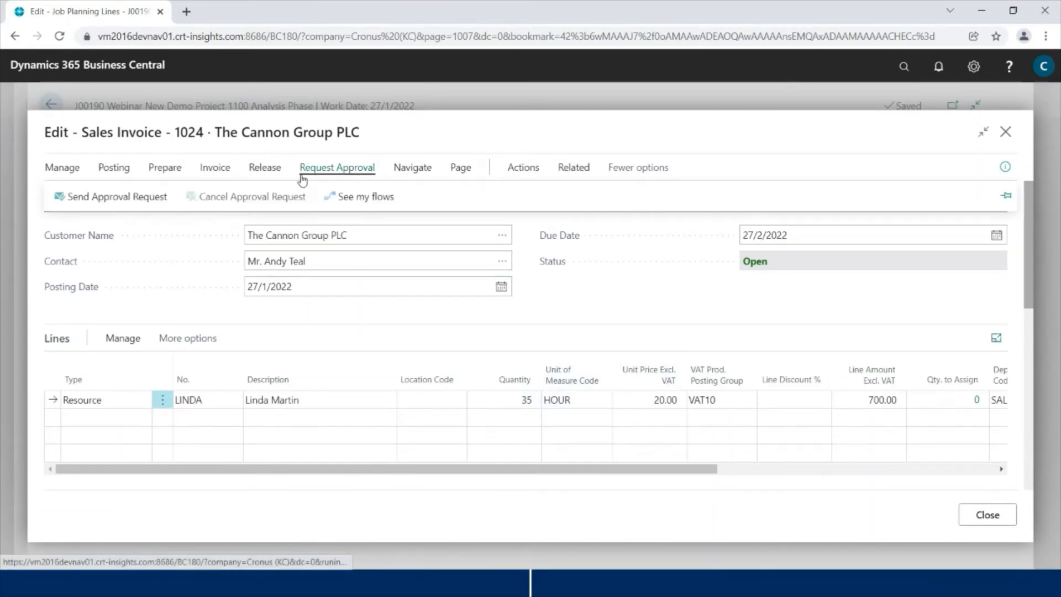
{"action": "left_click", "coordinate": [231, 310]}
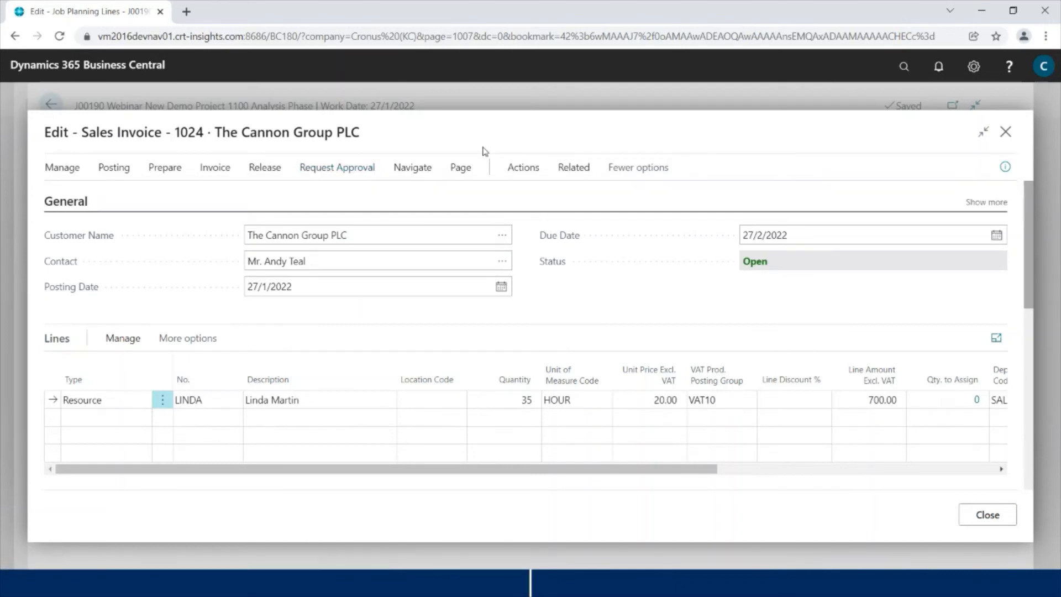
{"action": "left_click", "coordinate": [1007, 132]}
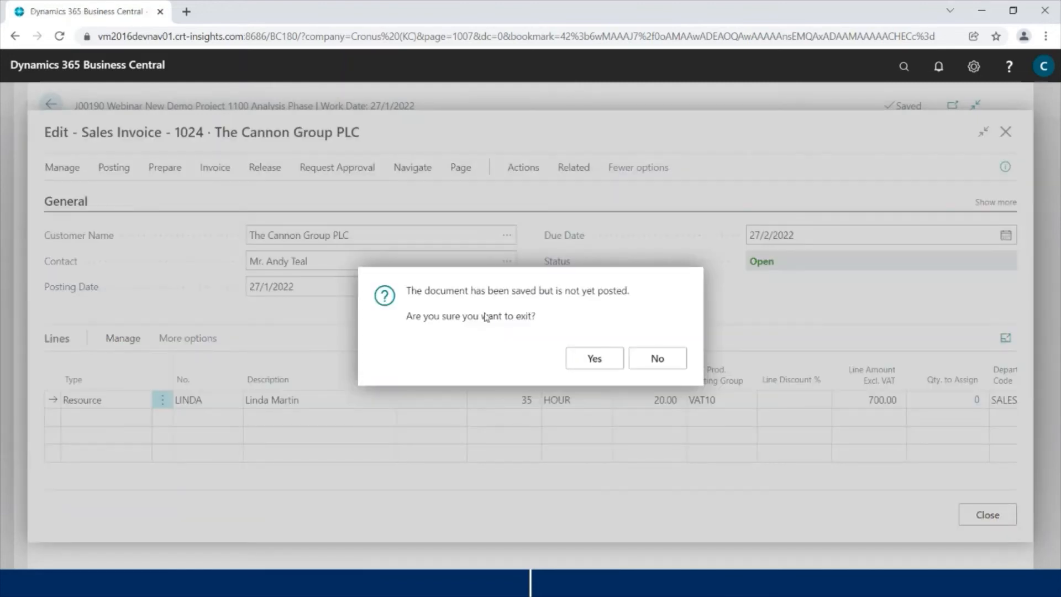
{"action": "left_click", "coordinate": [595, 358]}
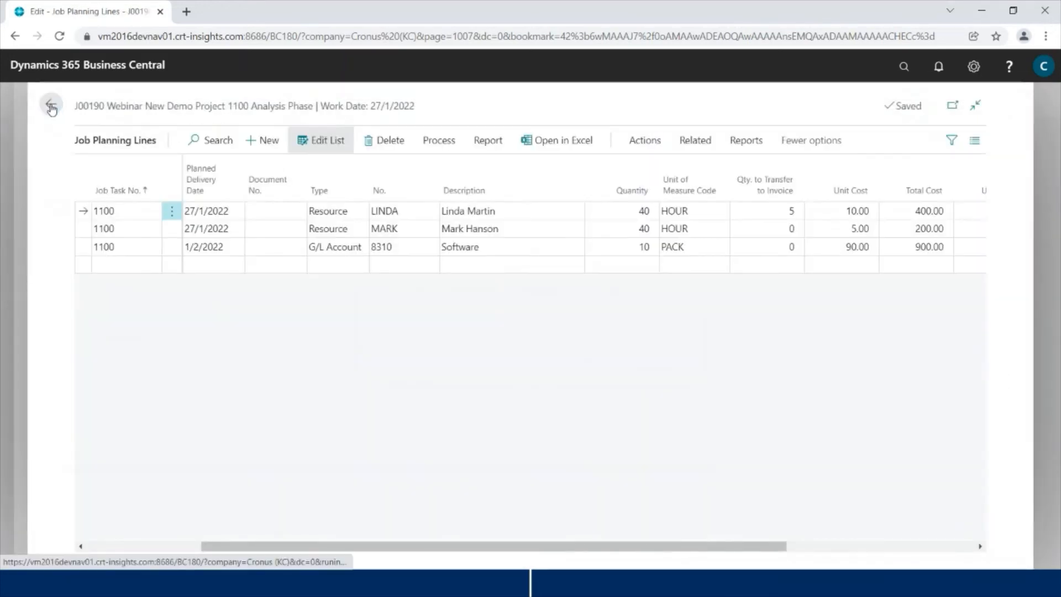
{"action": "left_click", "coordinate": [51, 104]}
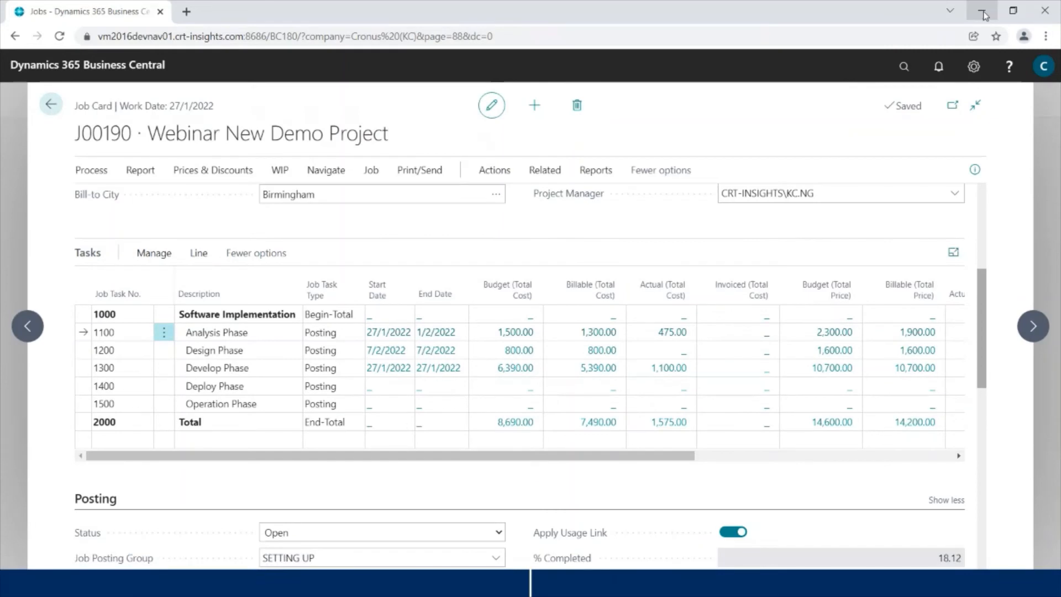